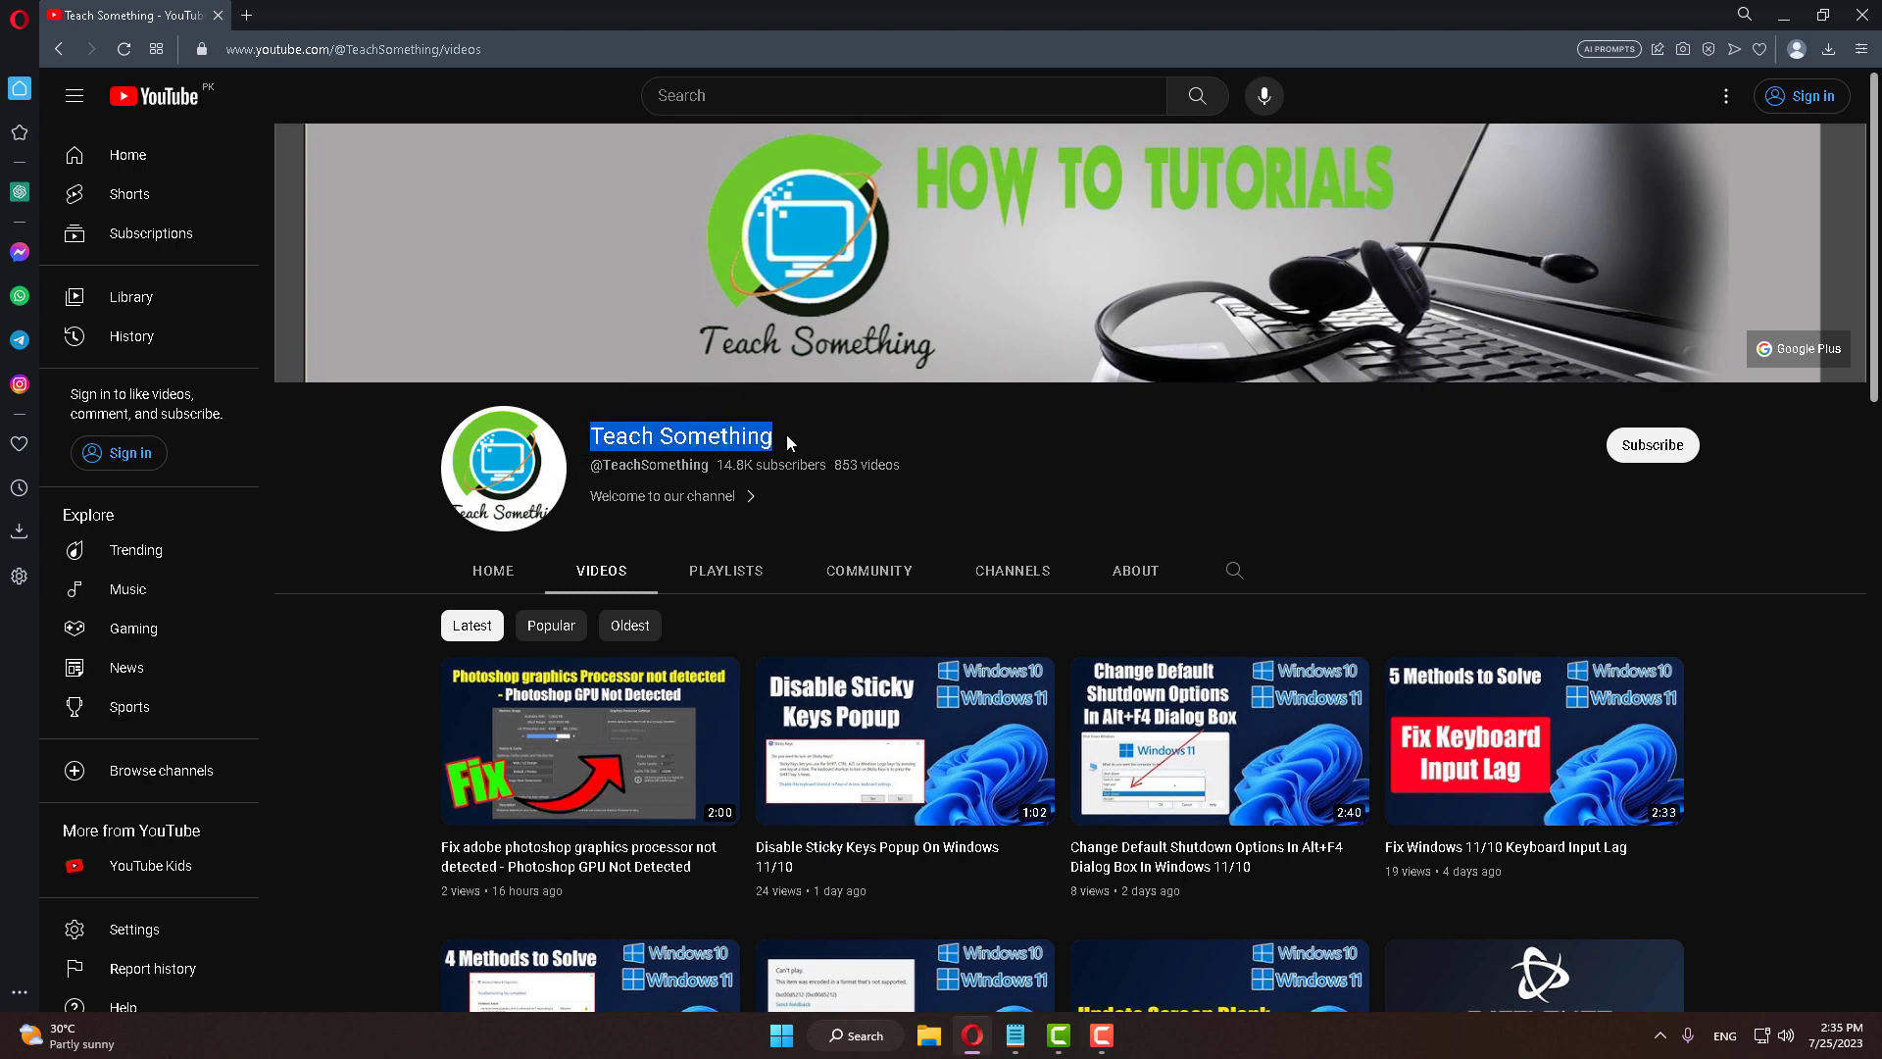
- Select the video title in the notes, then put the notes away to show the channel page
left_click(947, 431)
left_click(1015, 1035)
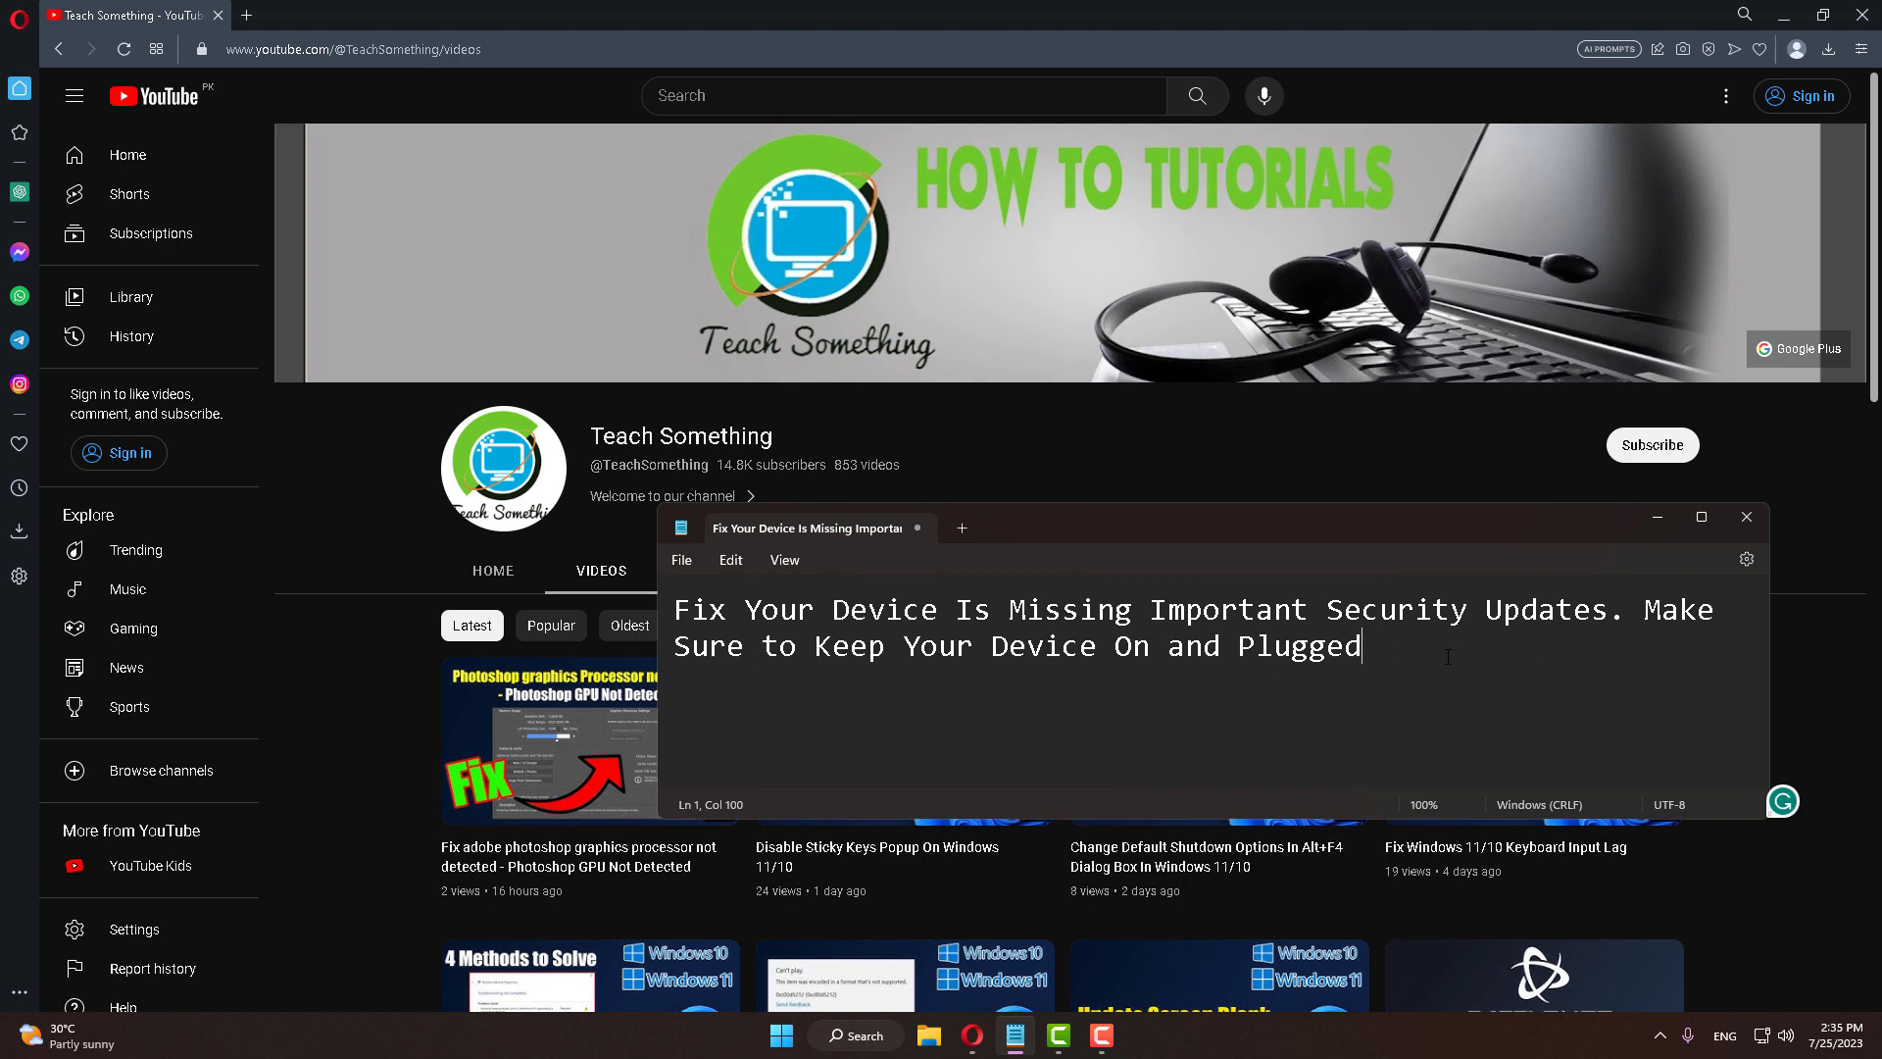
left_click_drag(1447, 656, 674, 609)
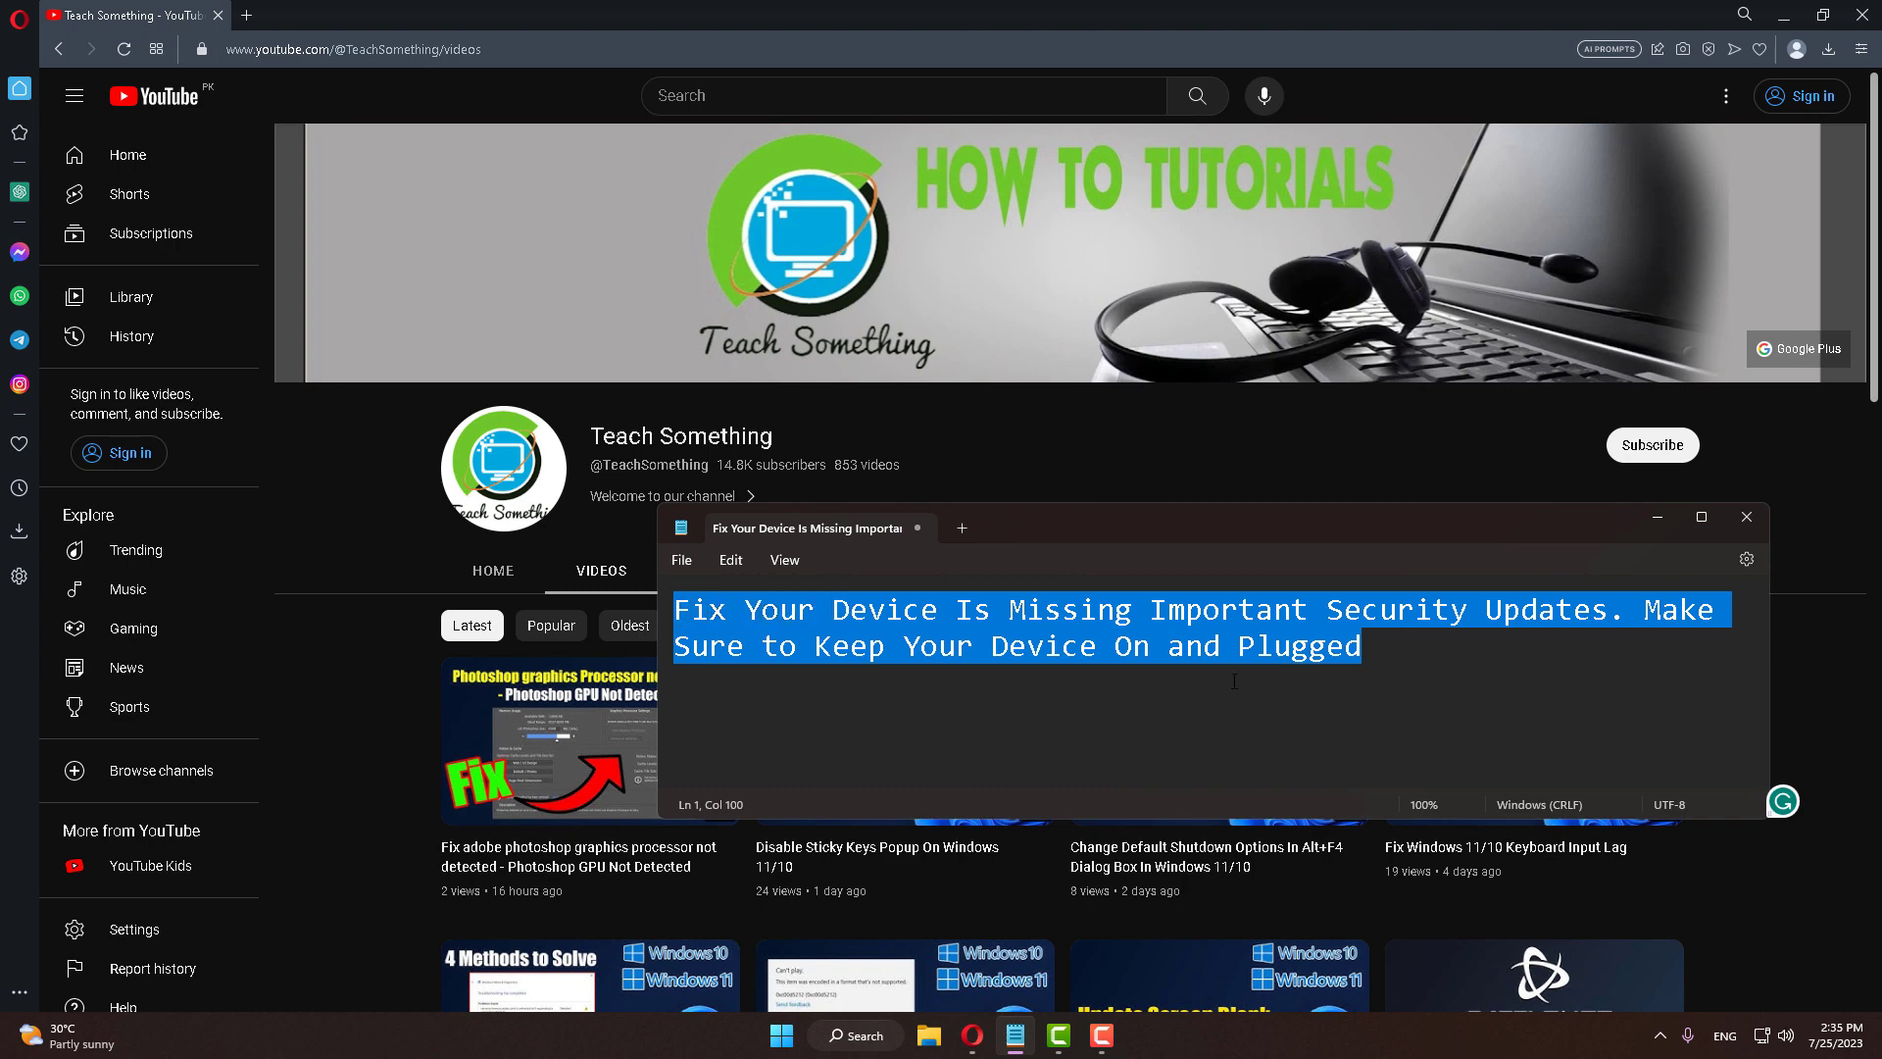
left_click(1234, 680)
left_click(1657, 517)
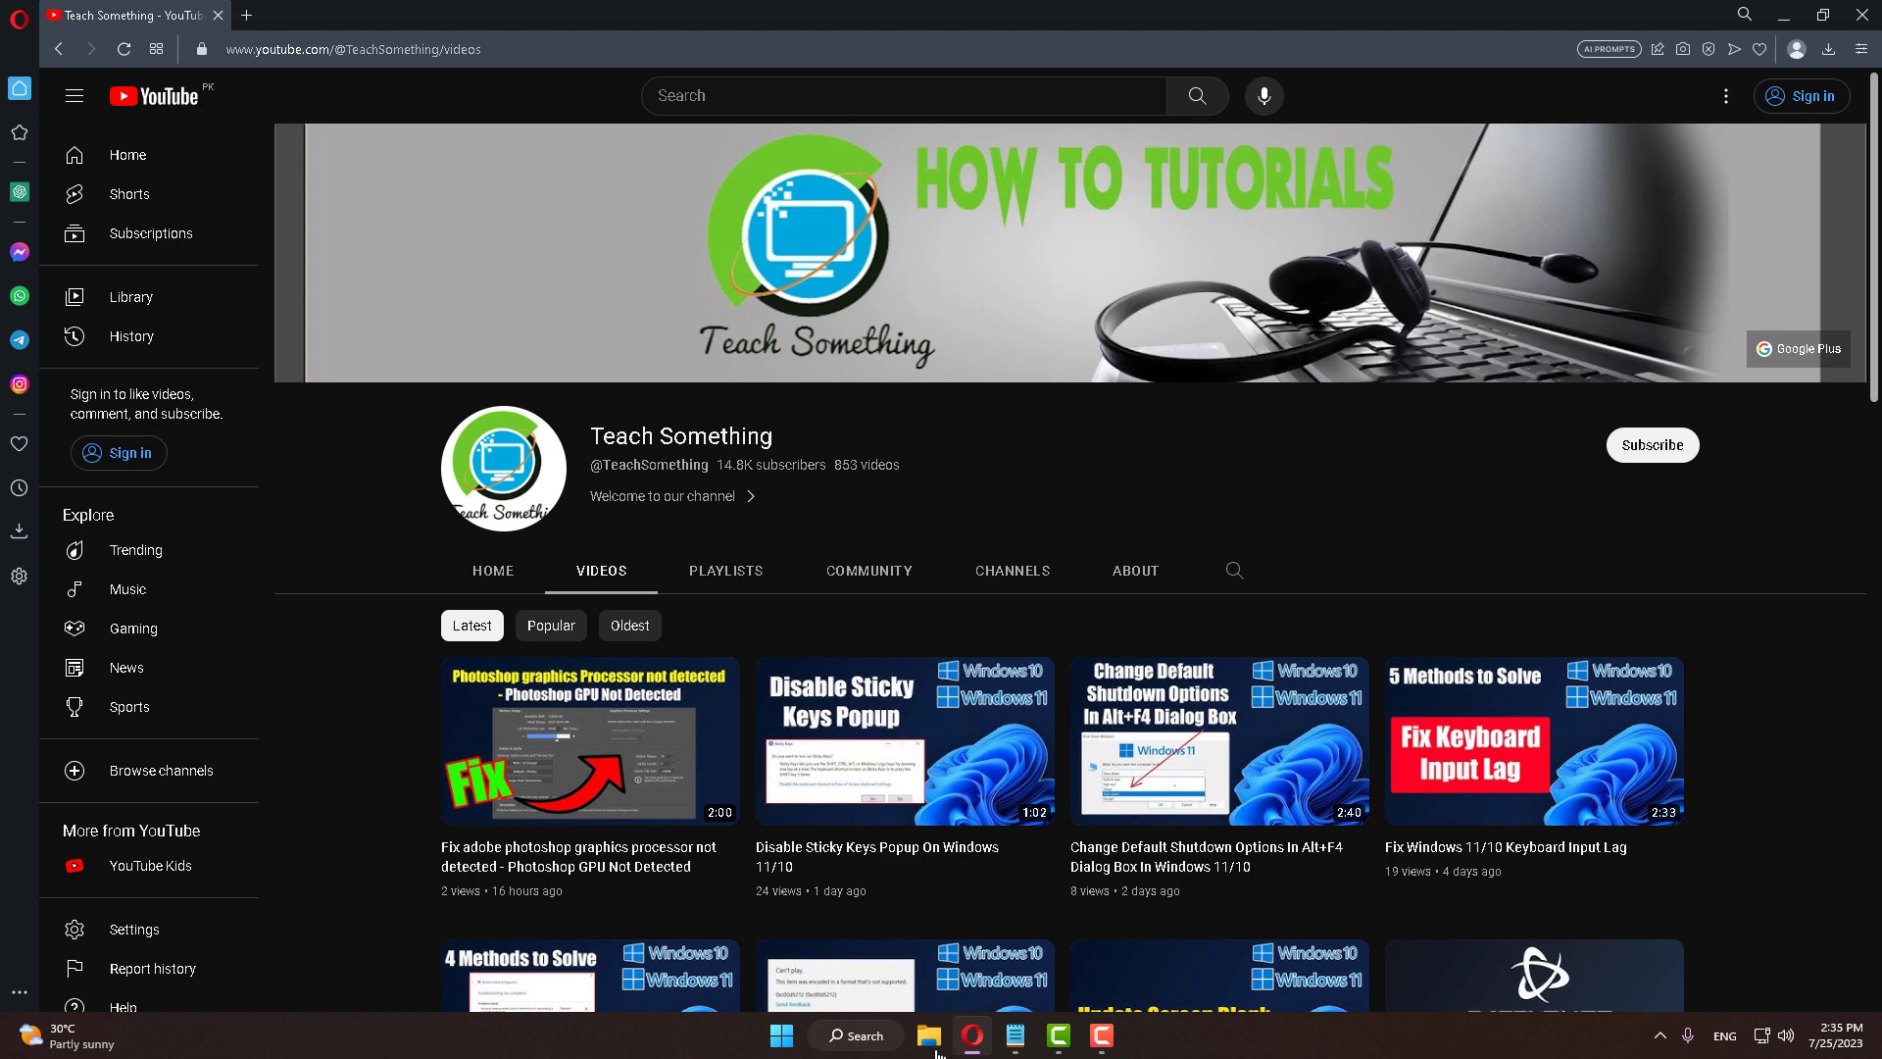
- Search Windows for cmd and launch Command Prompt as administrator
left_click(885, 1037)
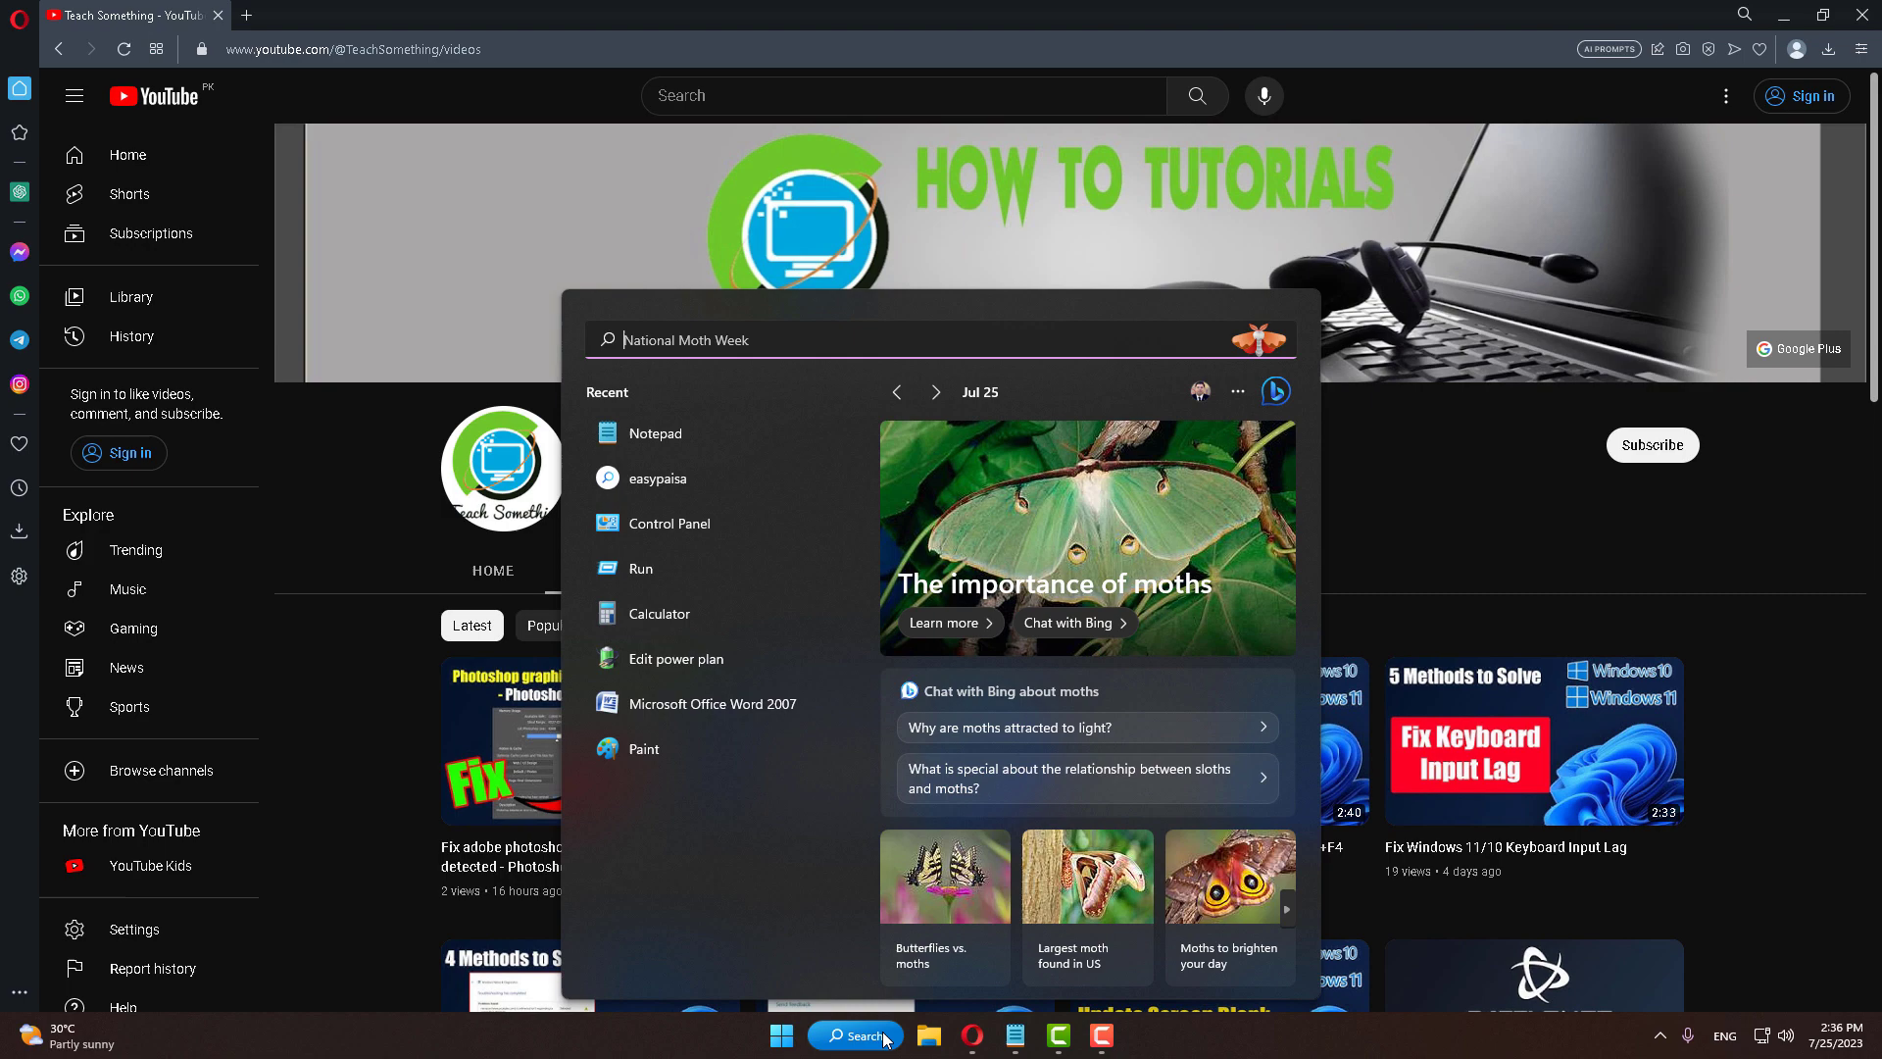
type("cmd")
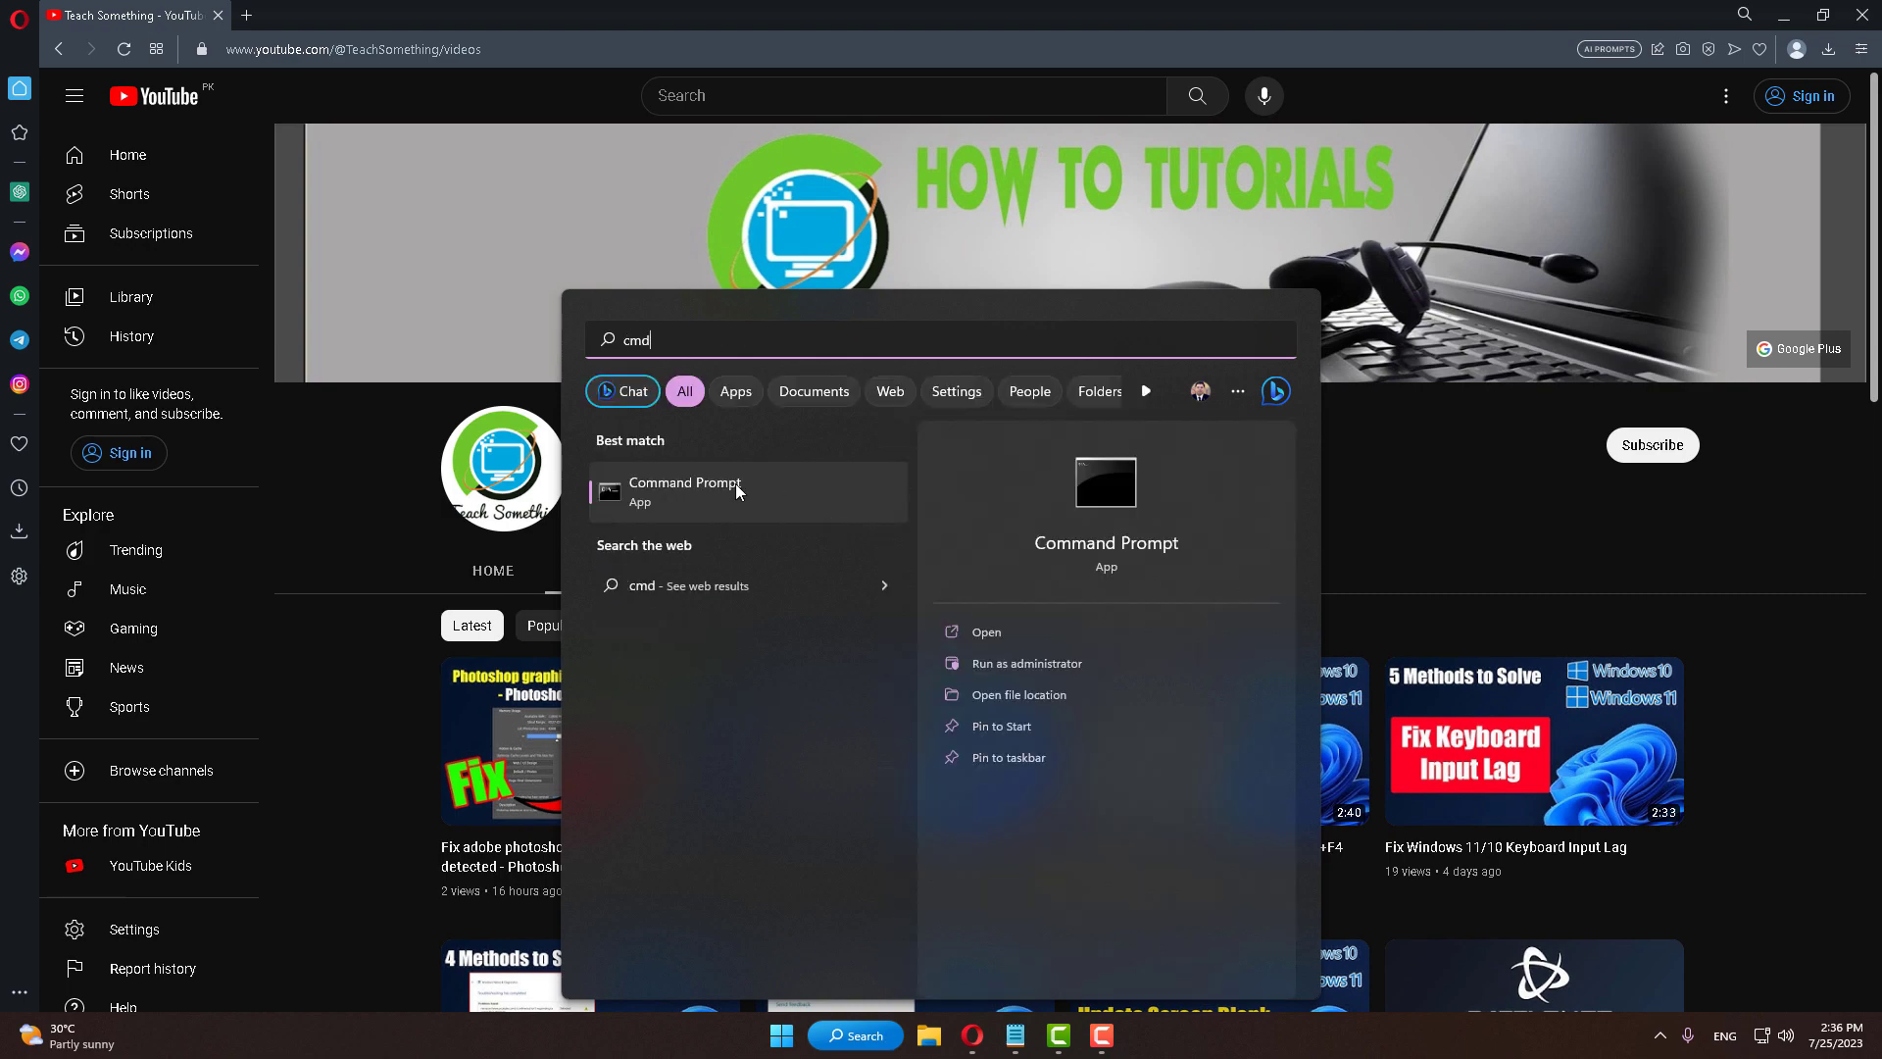
right_click(736, 484)
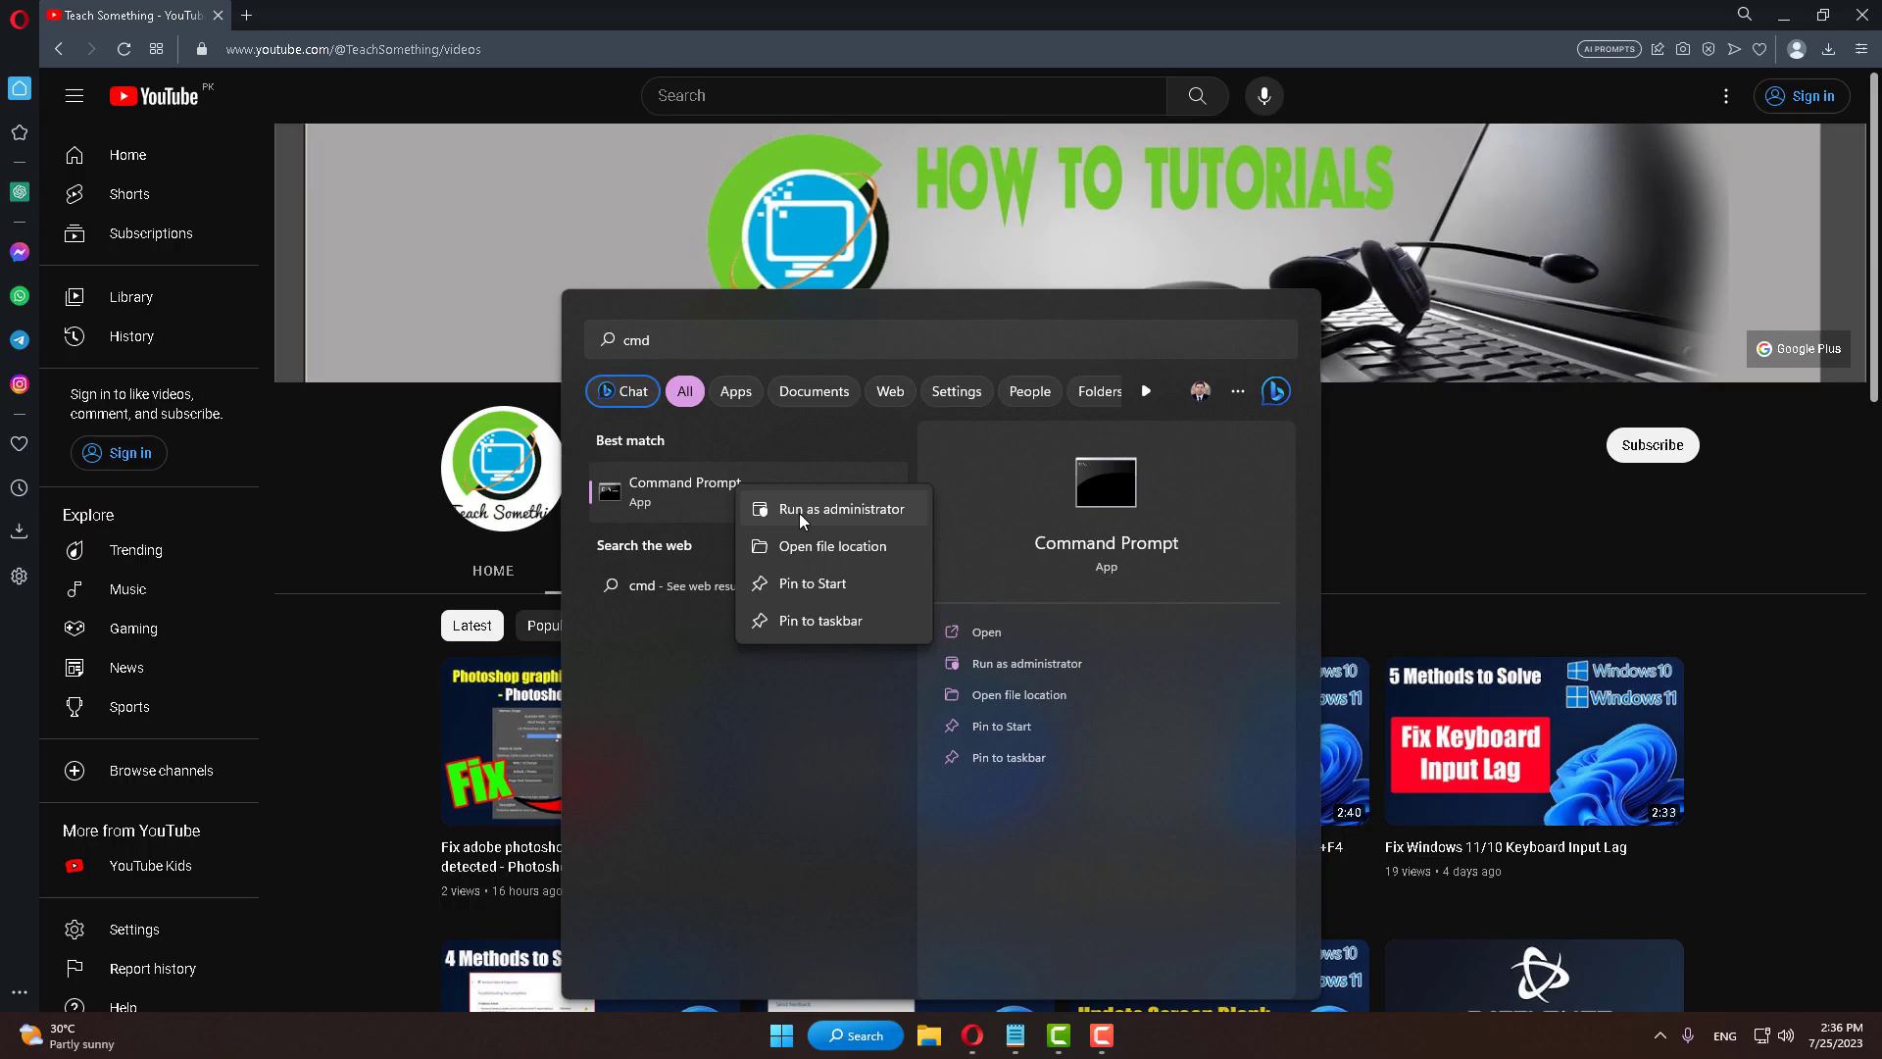
left_click(798, 513)
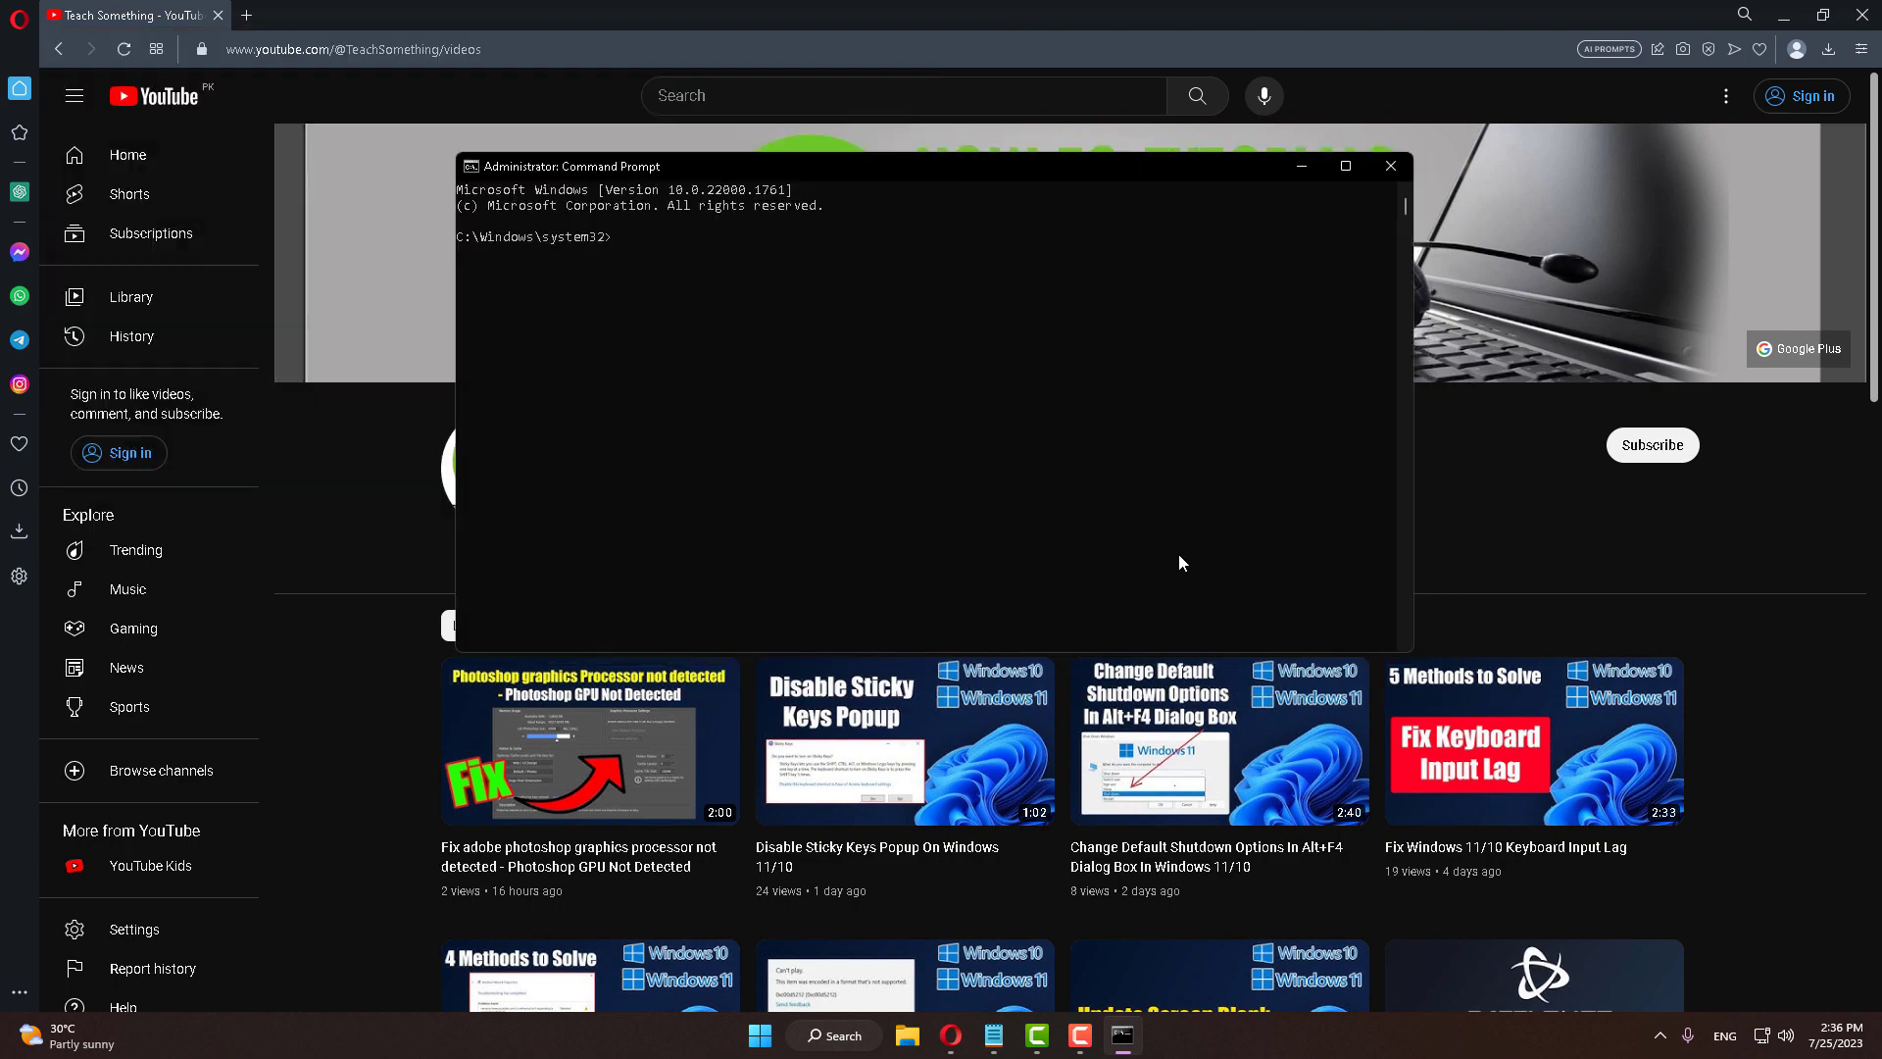
- Run net stop for wuauserv, bits and msiserver
type("net st")
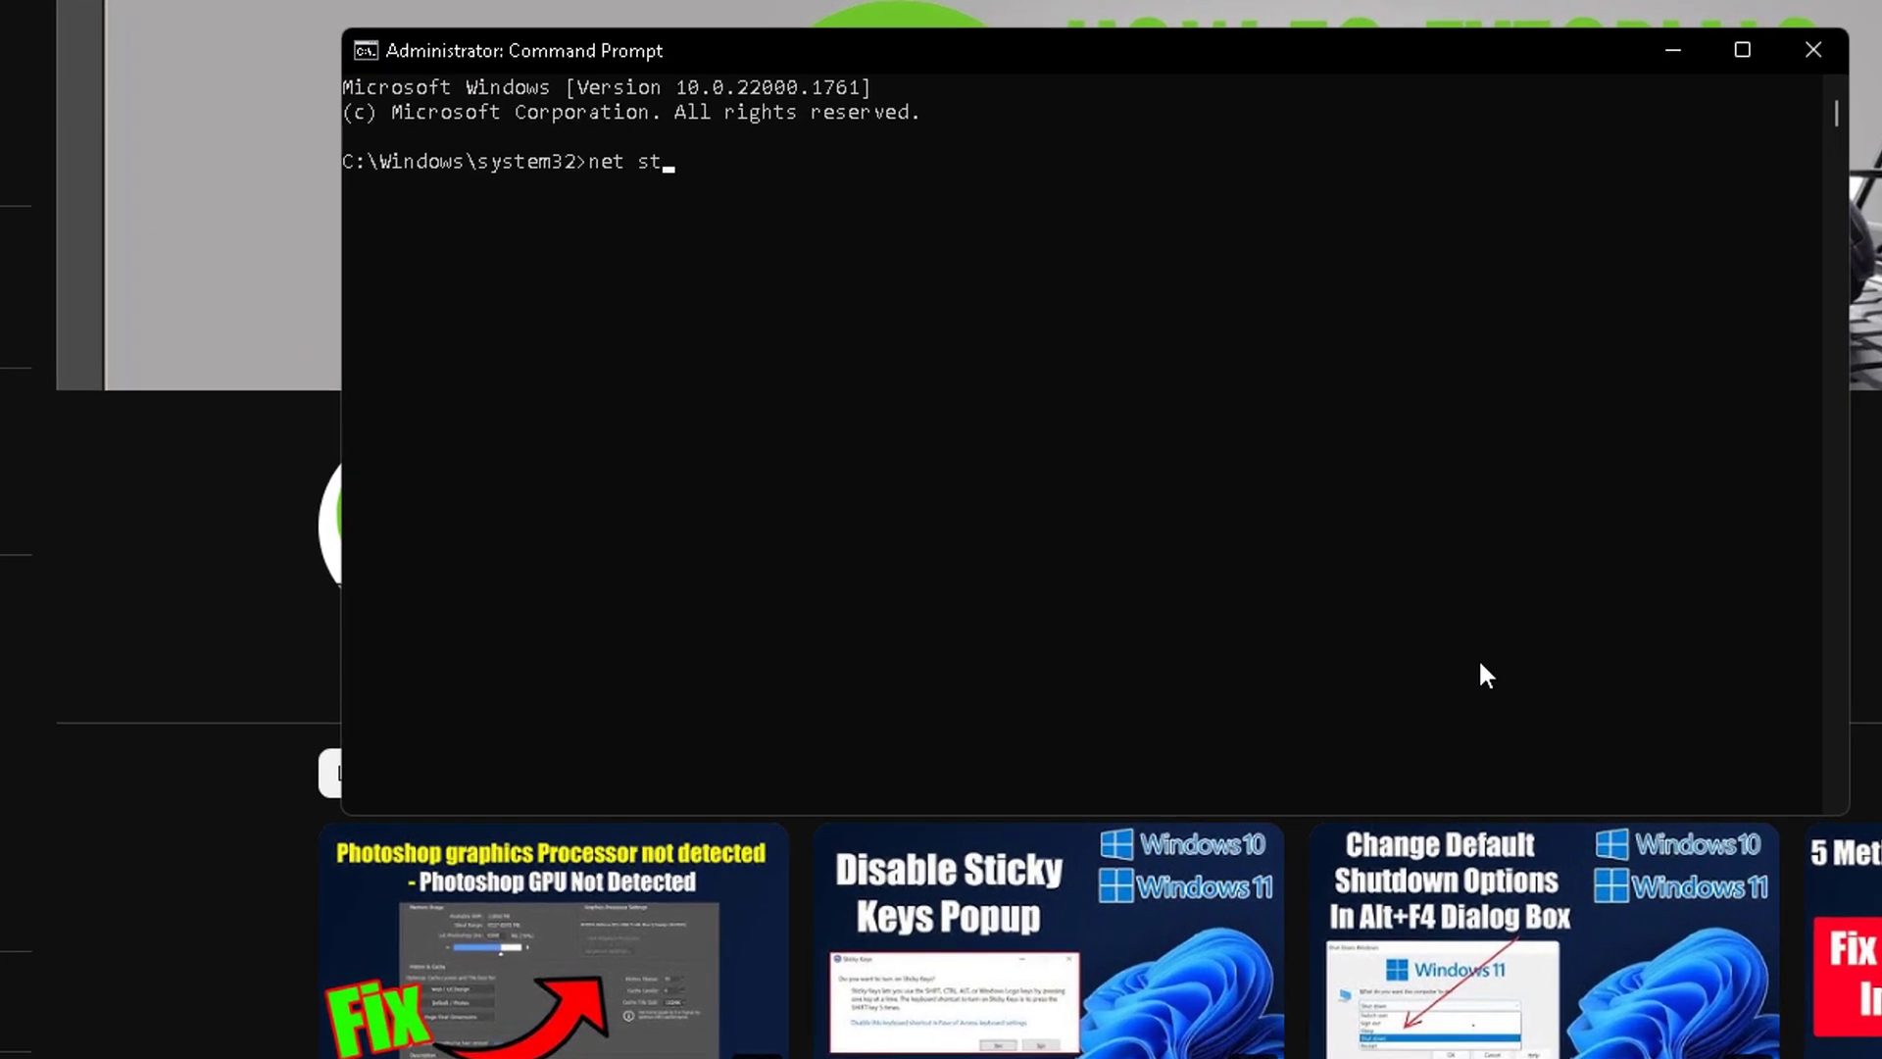
type("op wuauserv")
key("Return")
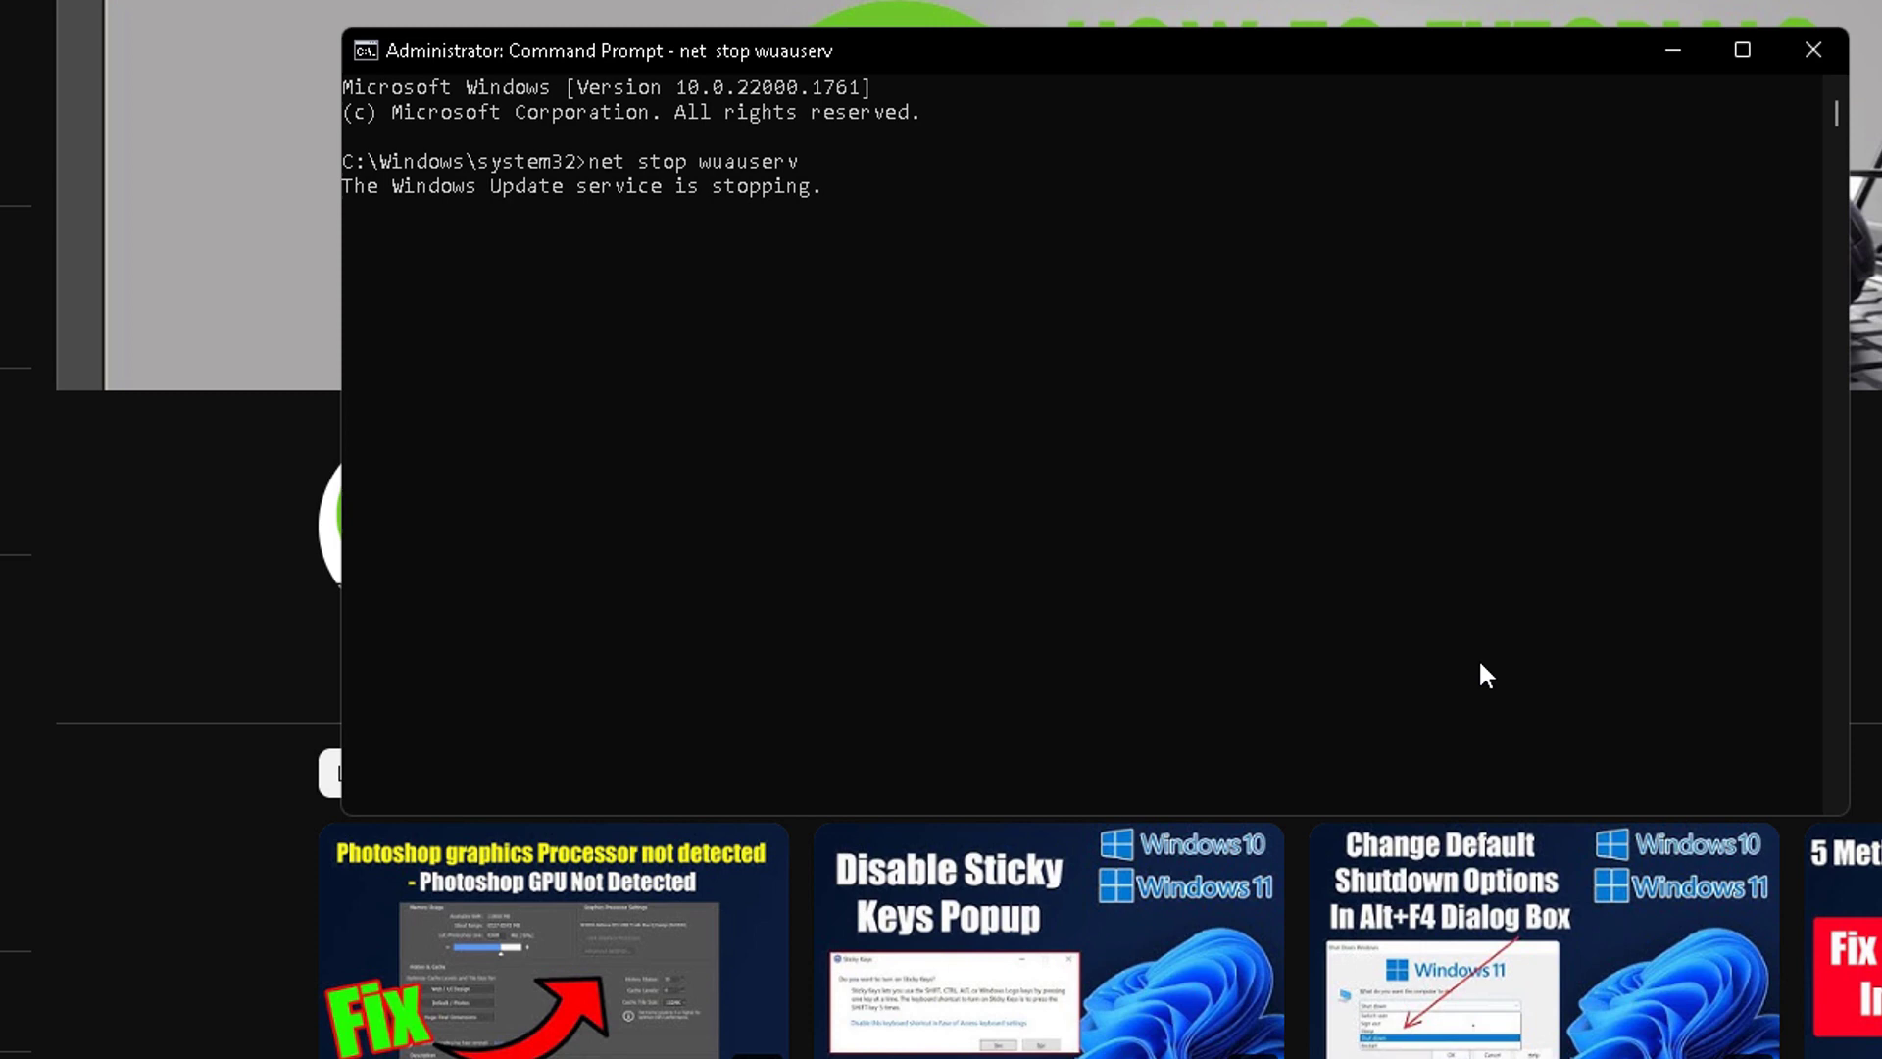
type("net st")
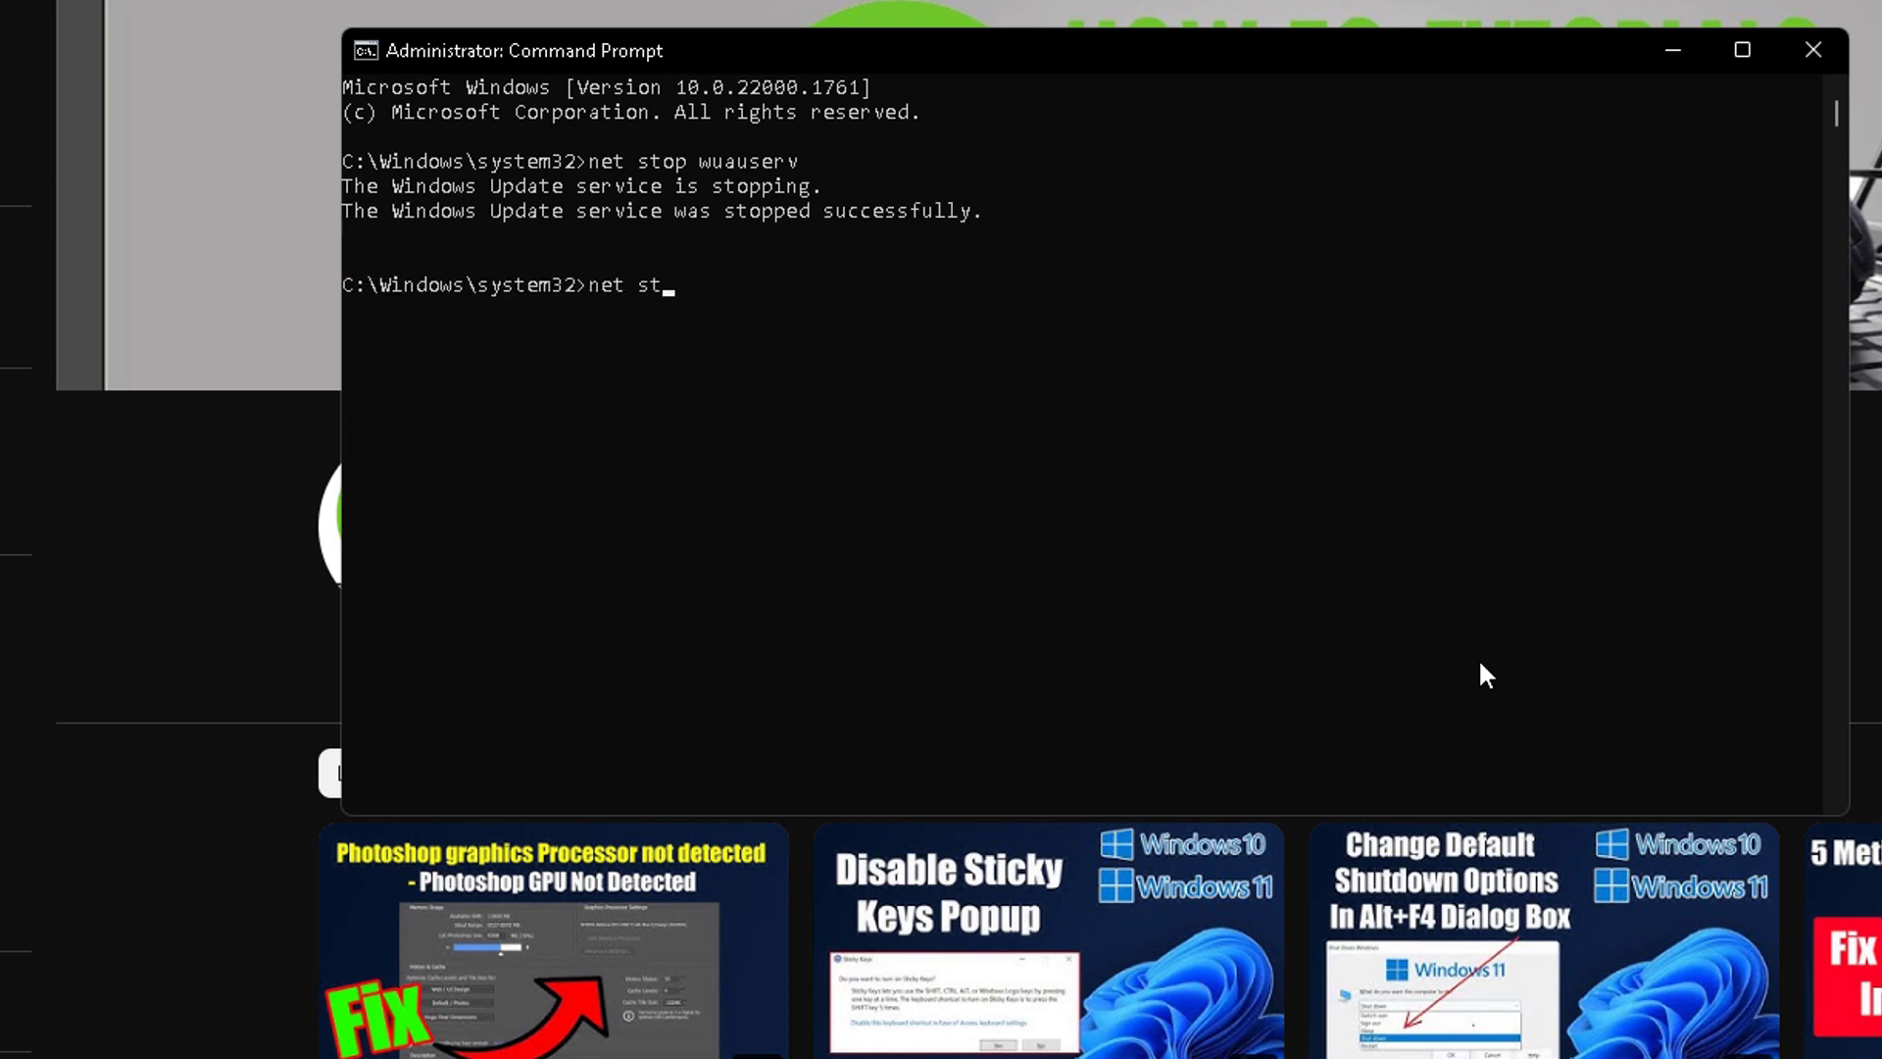
type("op bits")
key("Return")
type("net stop ")
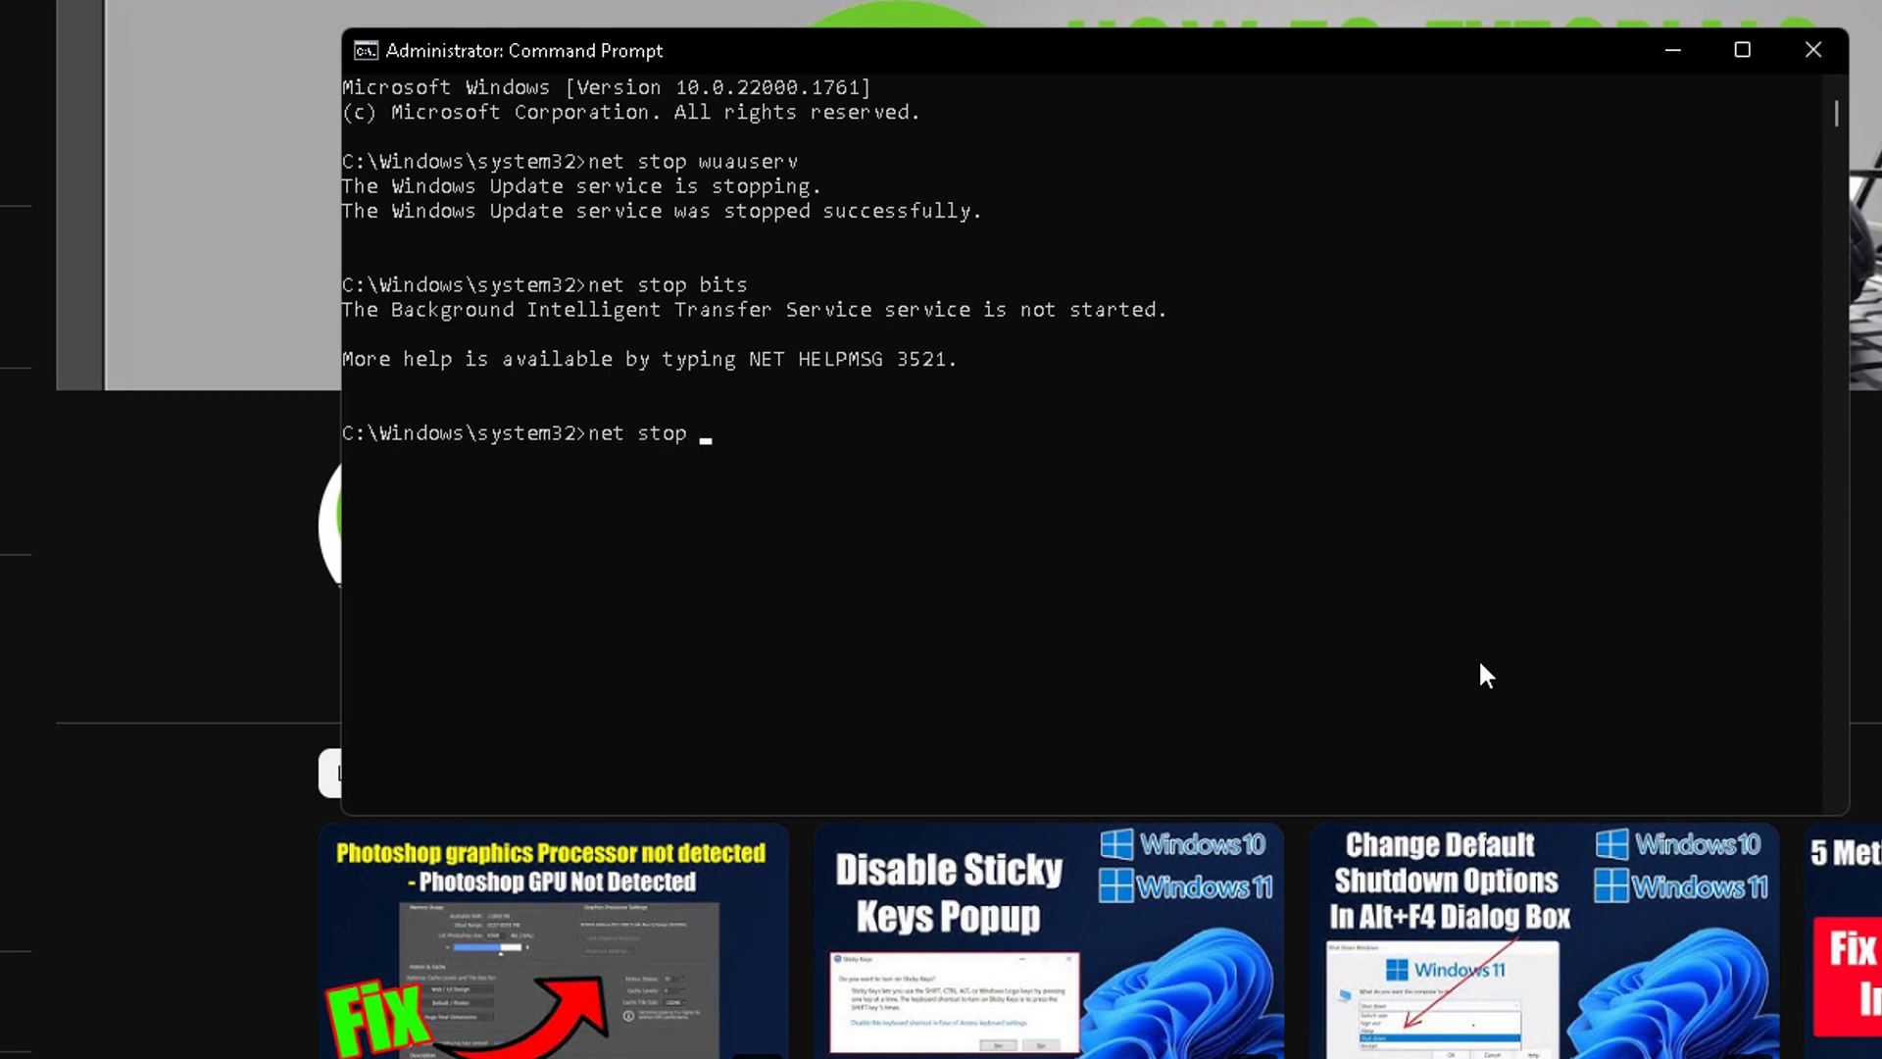
type("msiserver")
key("Return")
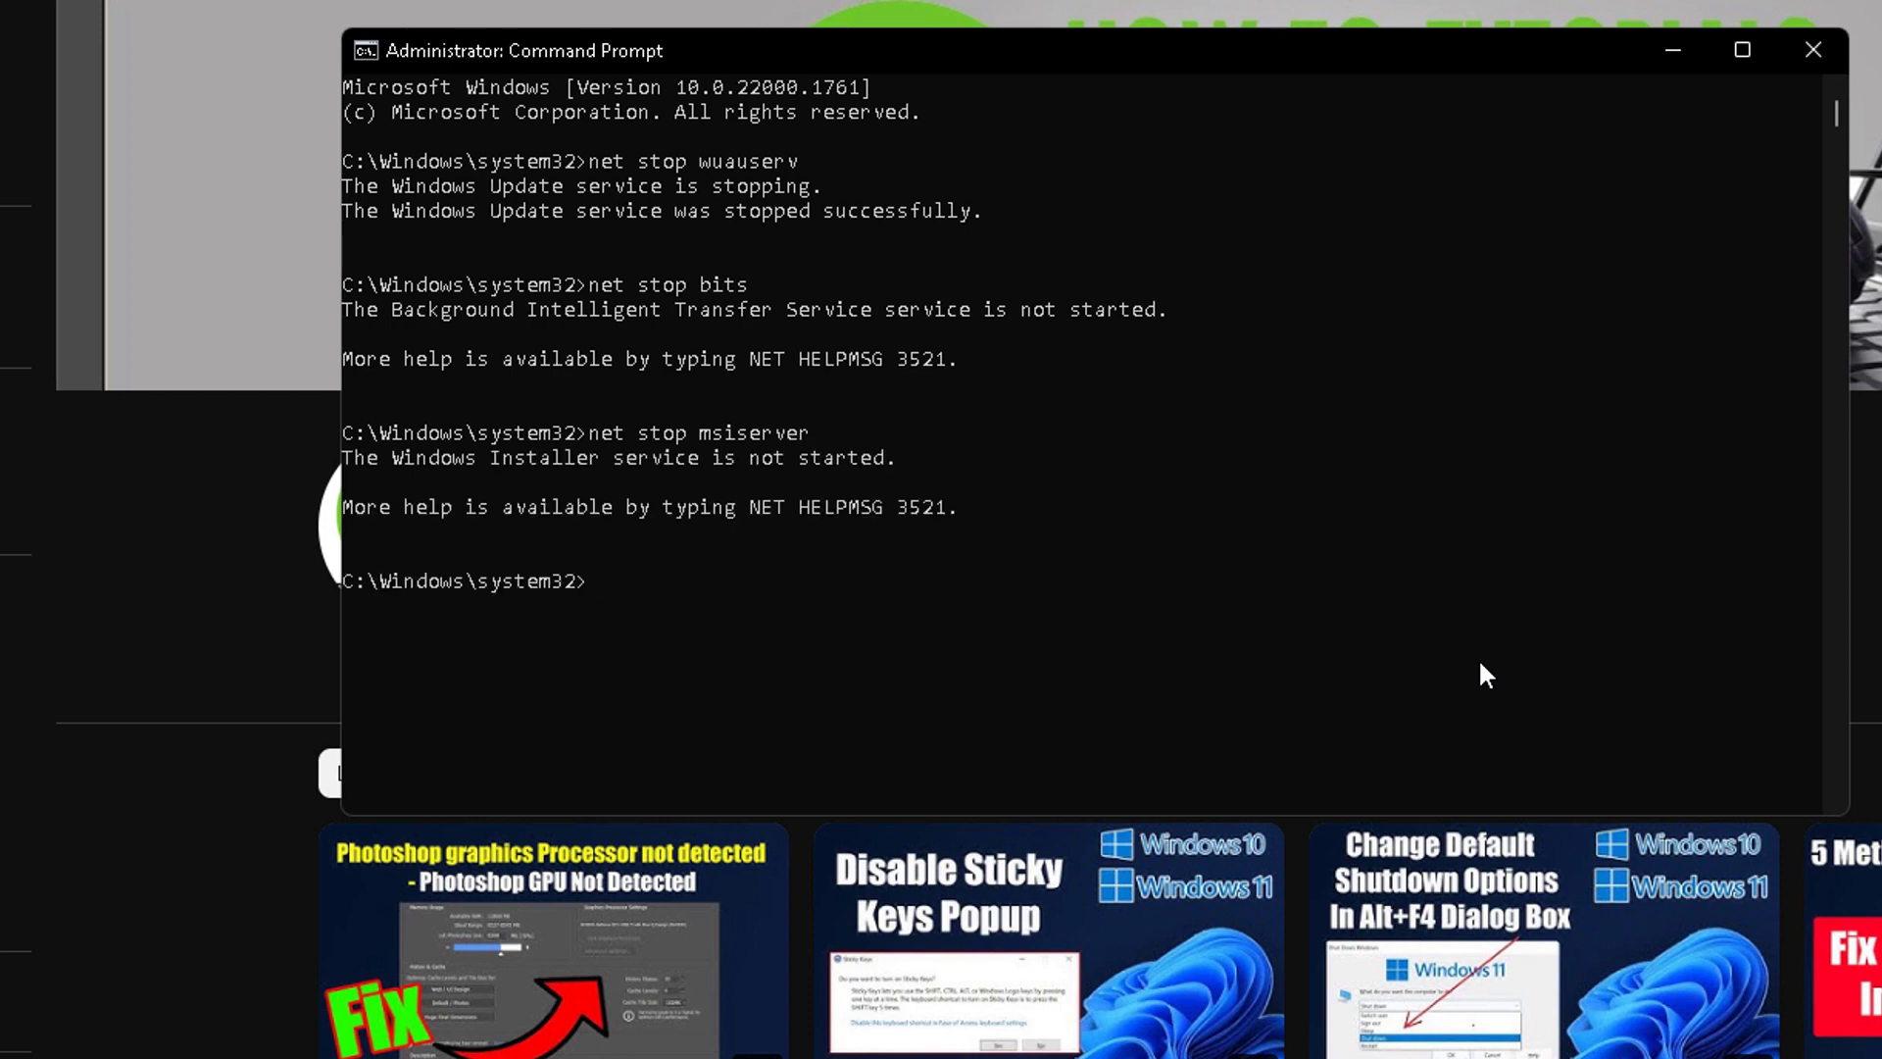
- Try renaming softwaredistribution to softwaredistribution.old and catroot2 to catroot.old, then enter net start wuauserv
type("ren c:\\windows\\softwareds")
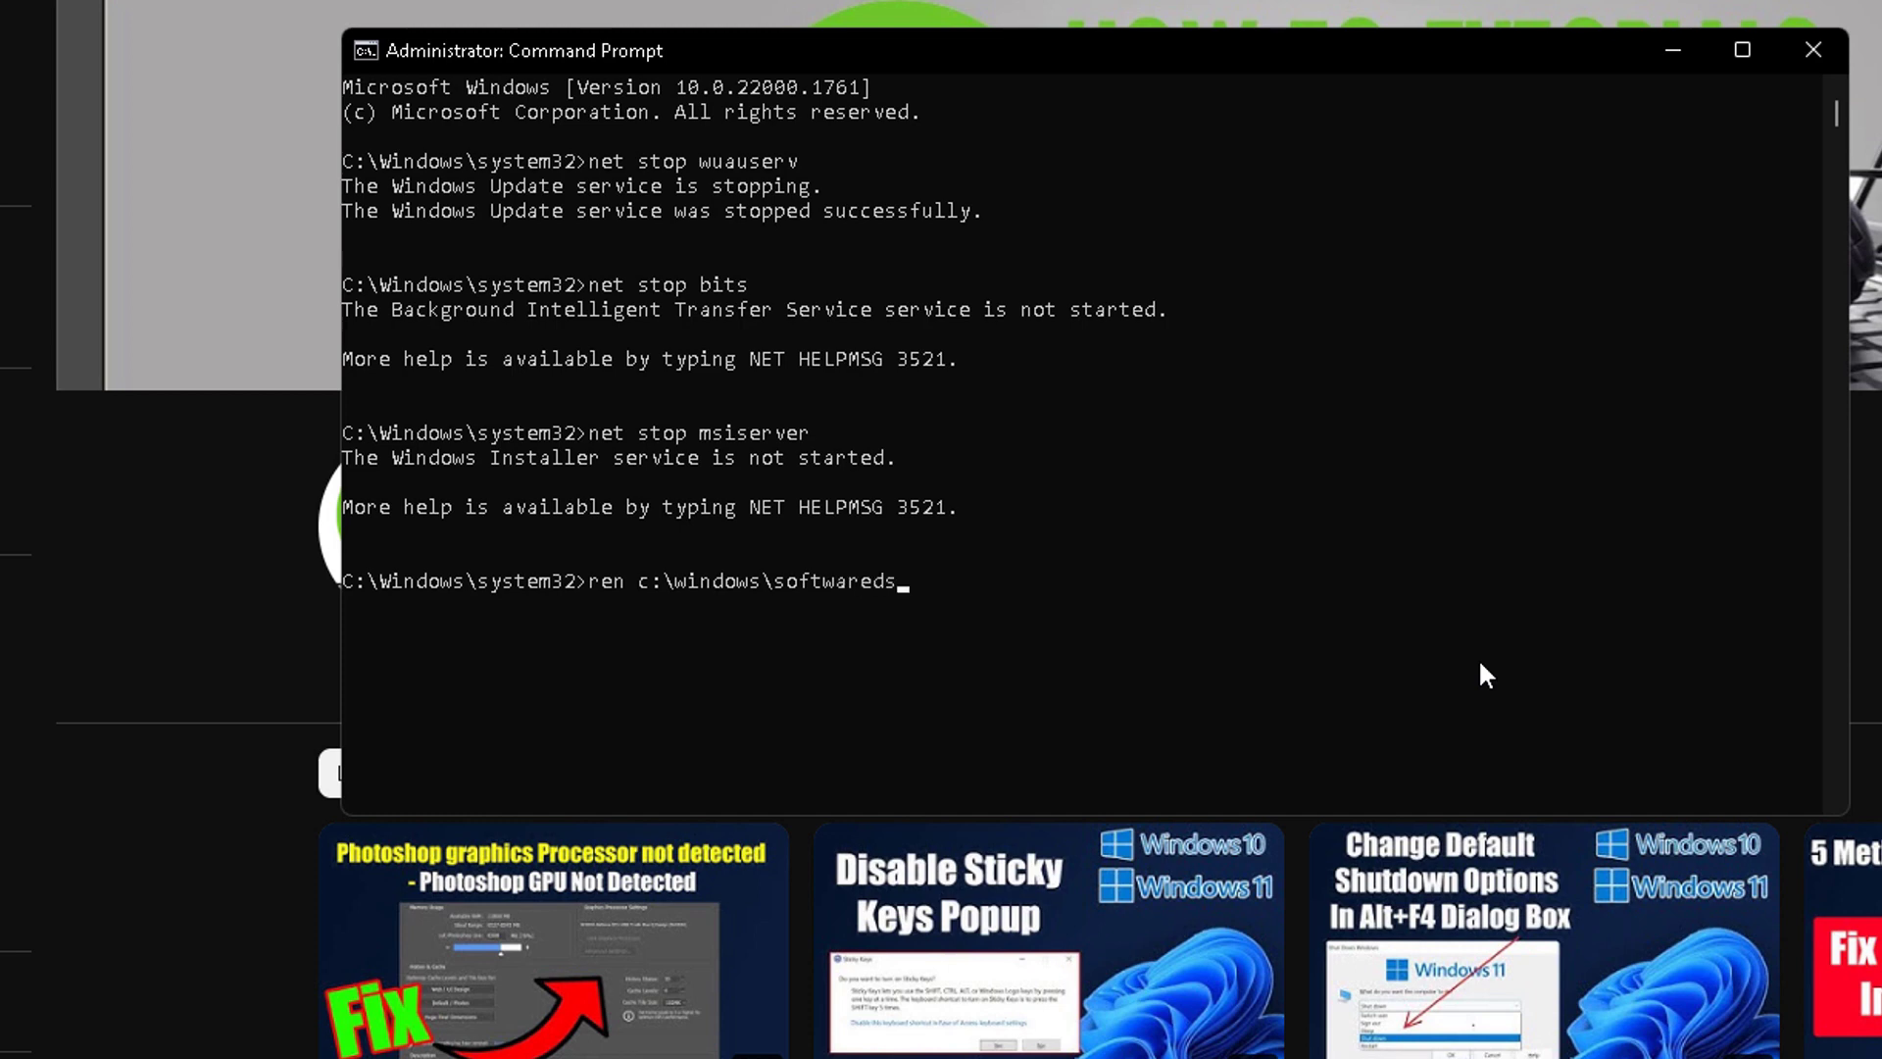
type("stribution softwaredistribut")
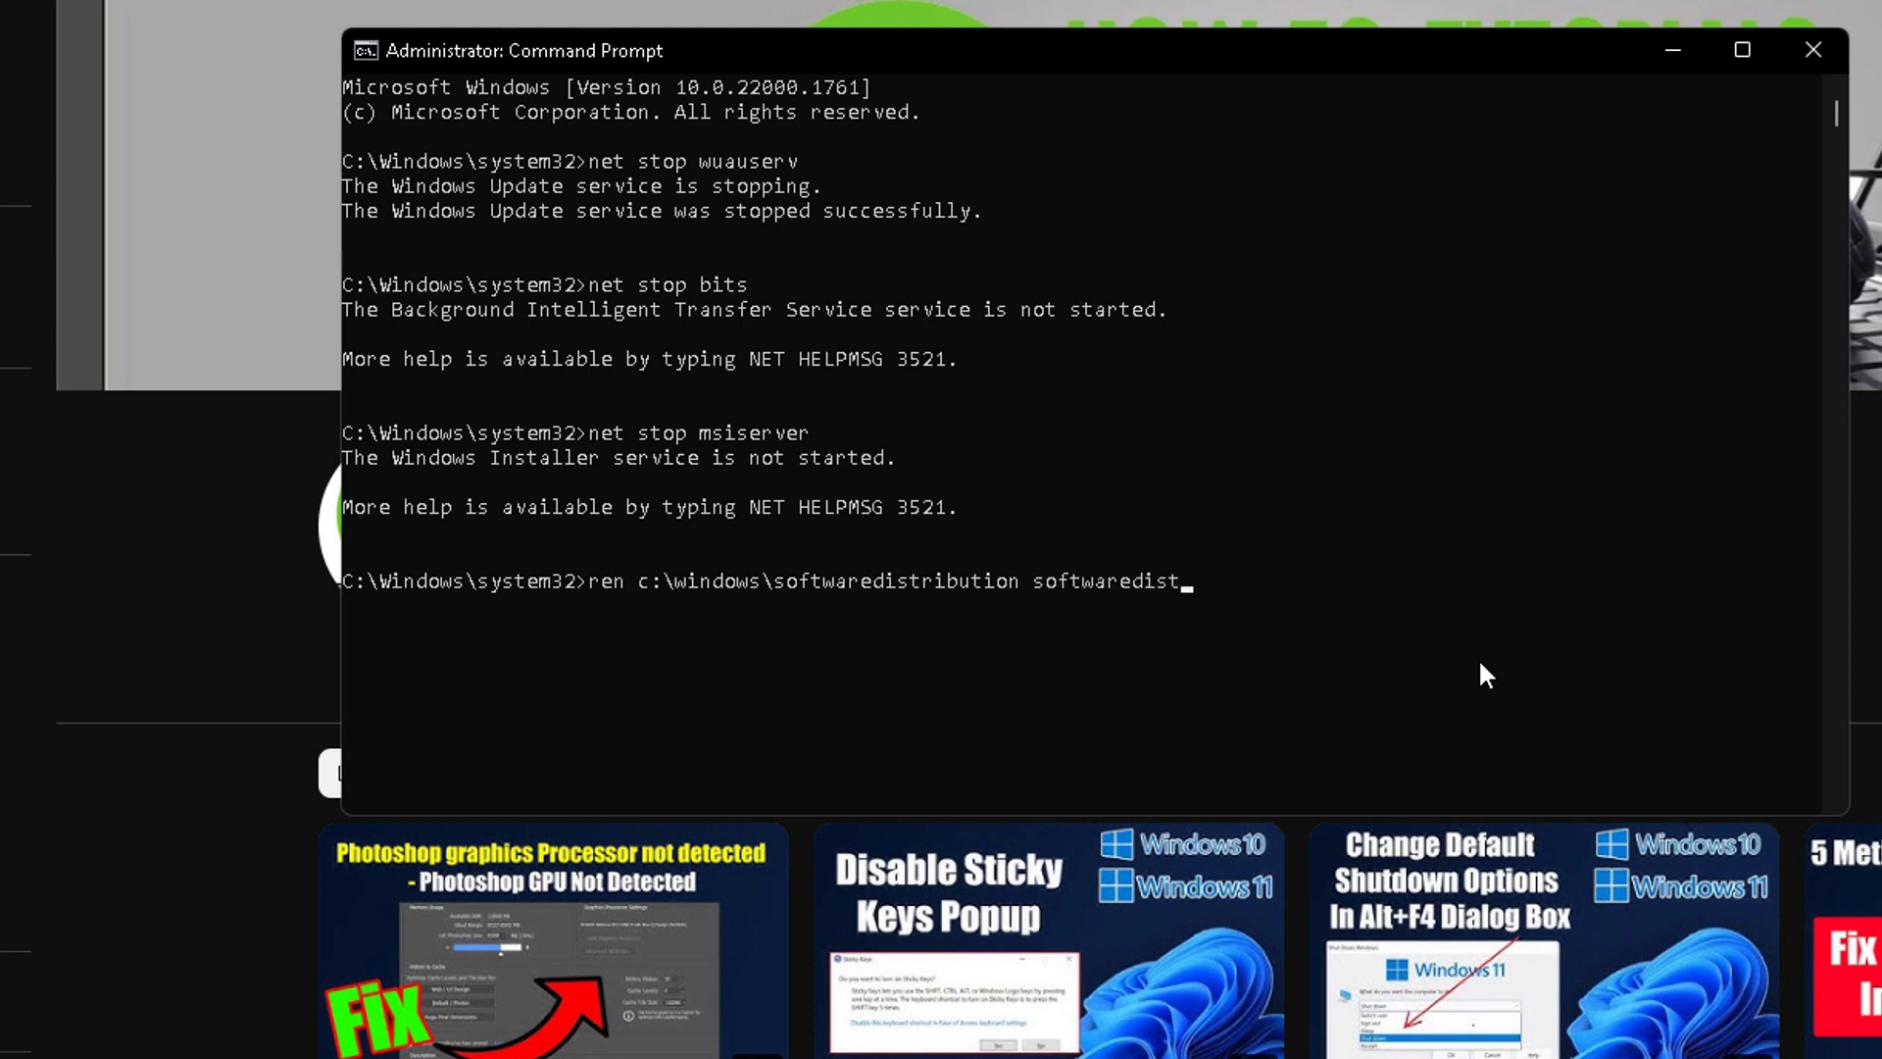
type("ion.old")
key("Return")
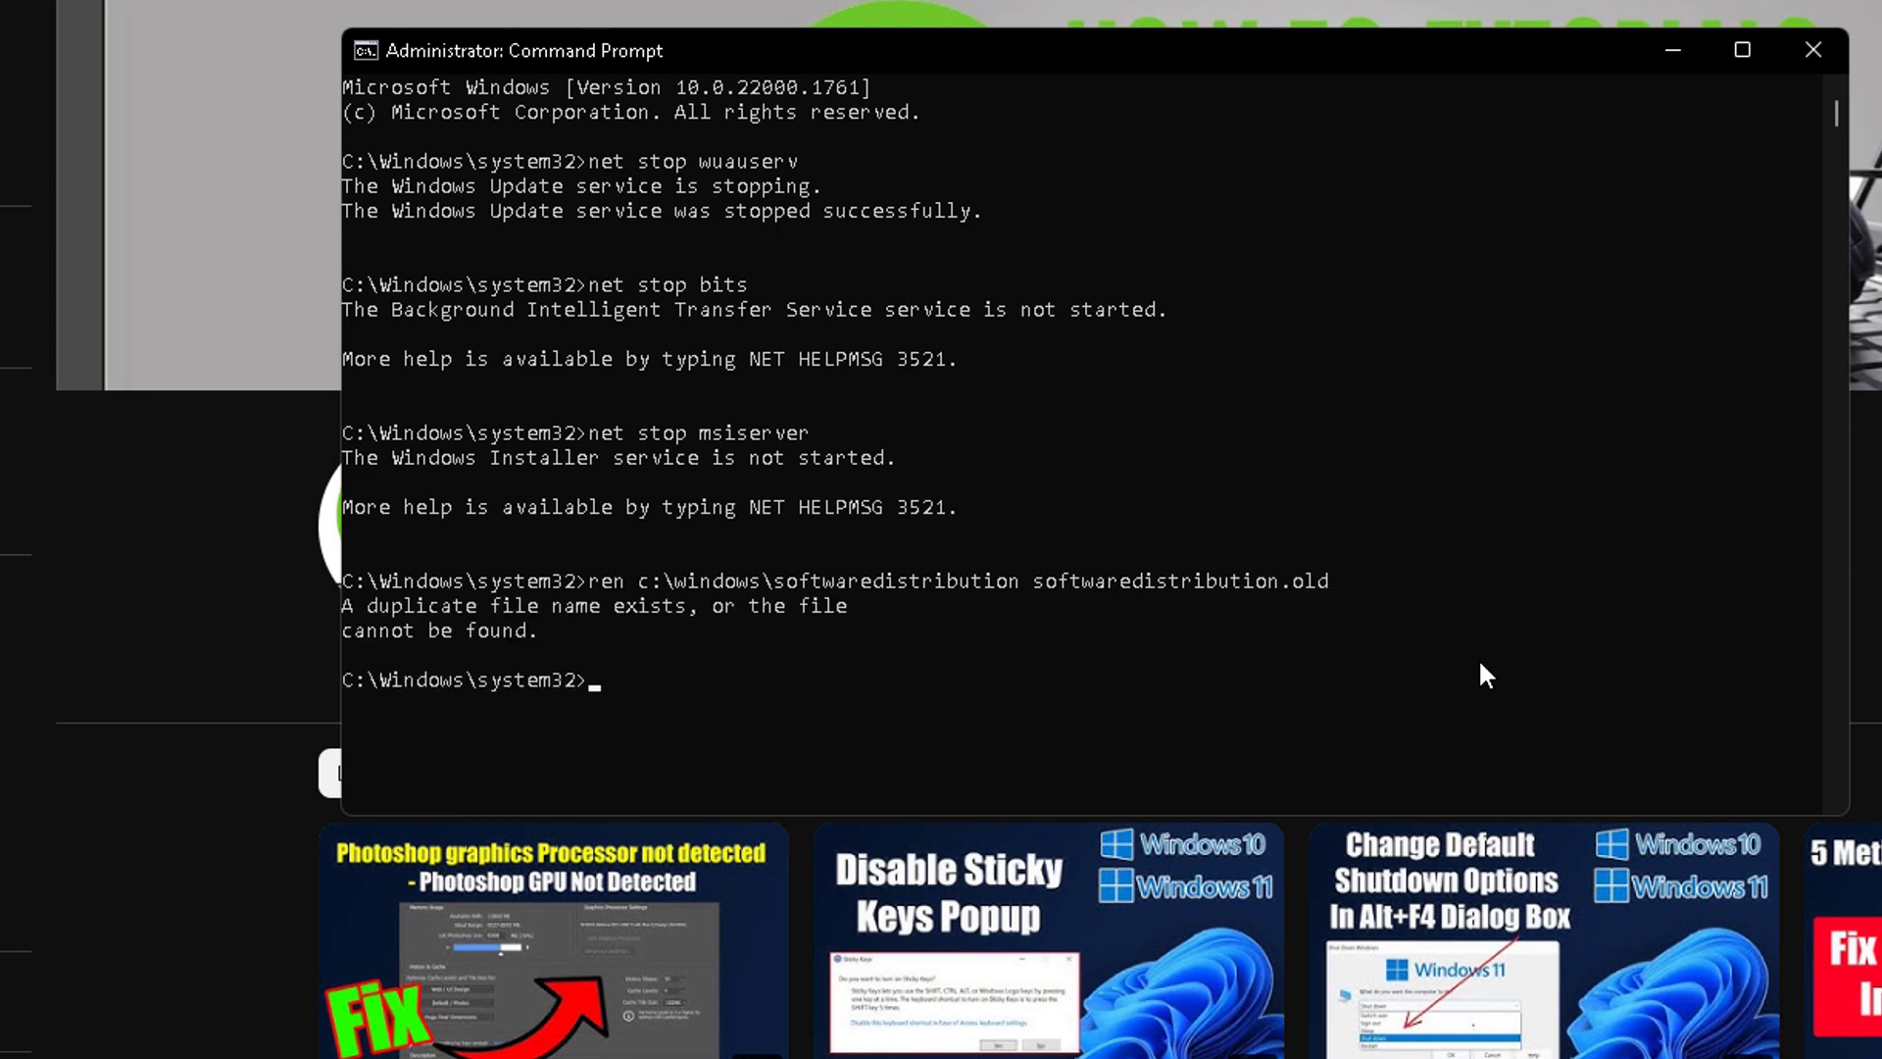
type("ren c:\\windows\\system")
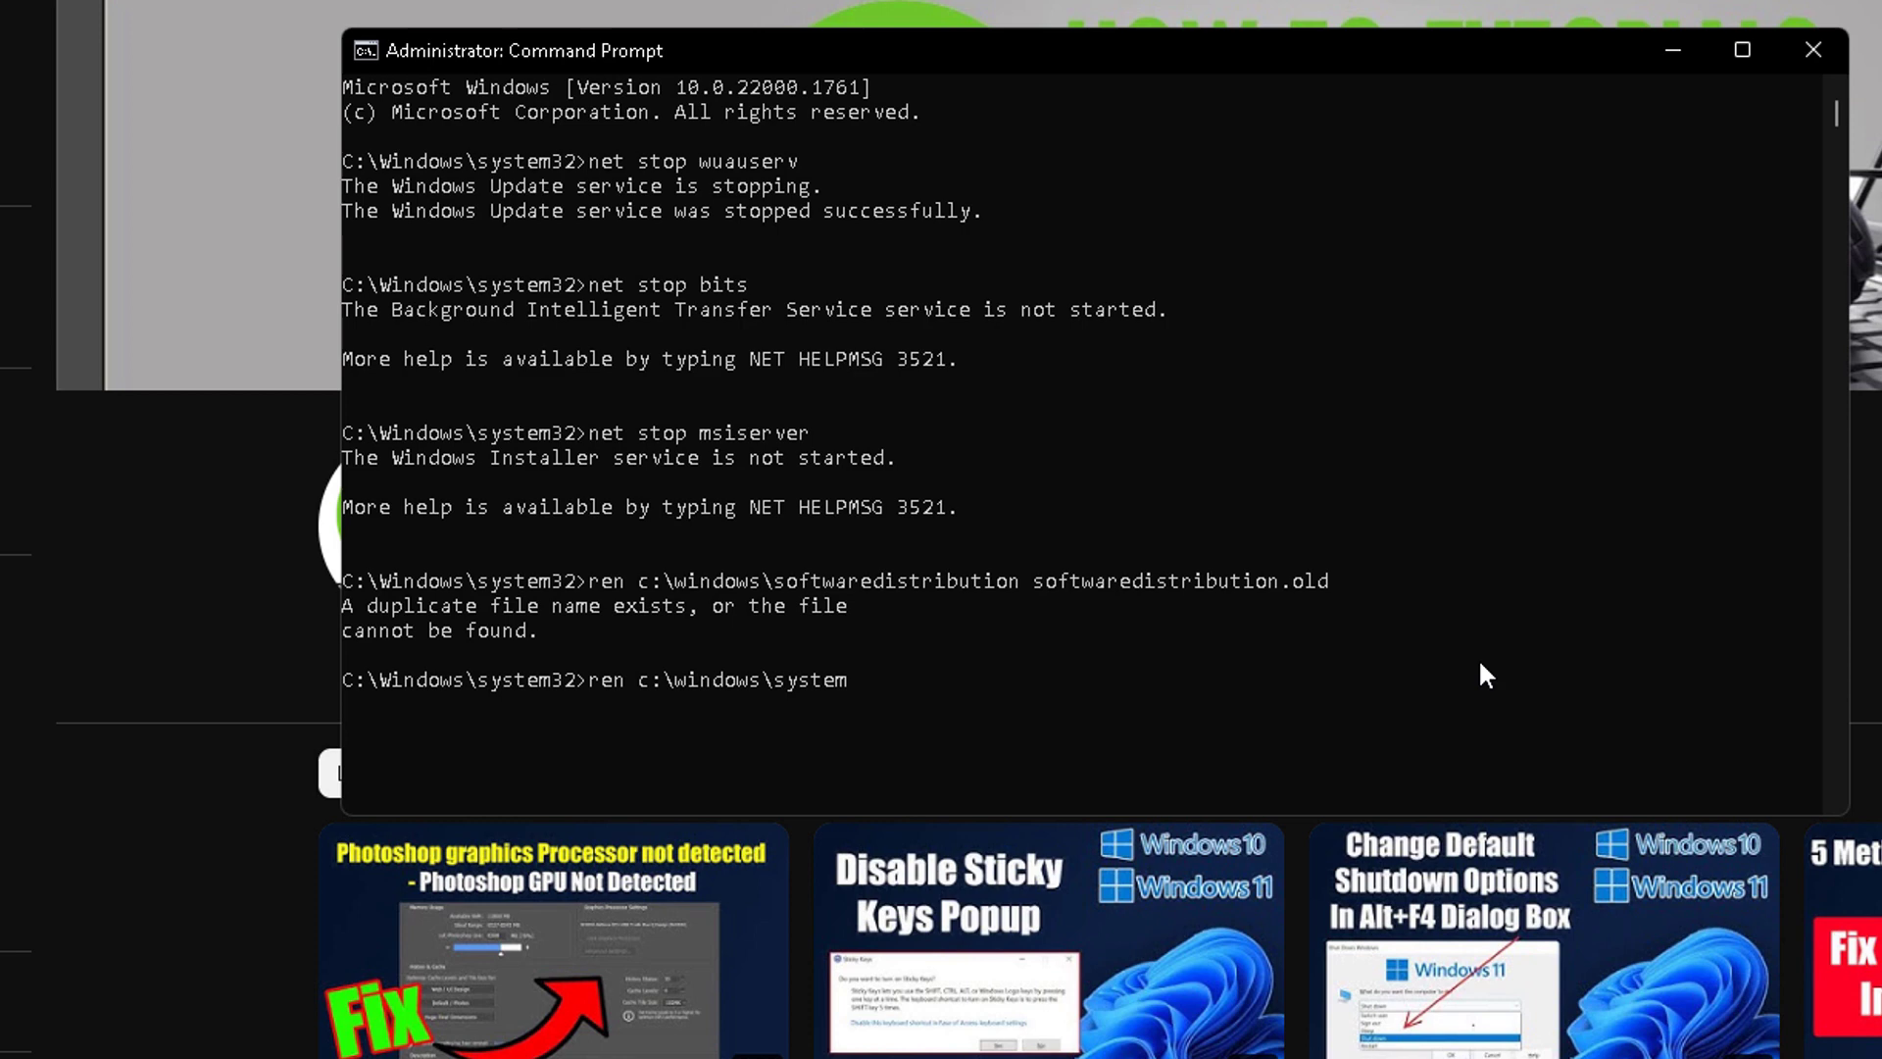
type("32\\catroot2 catroo")
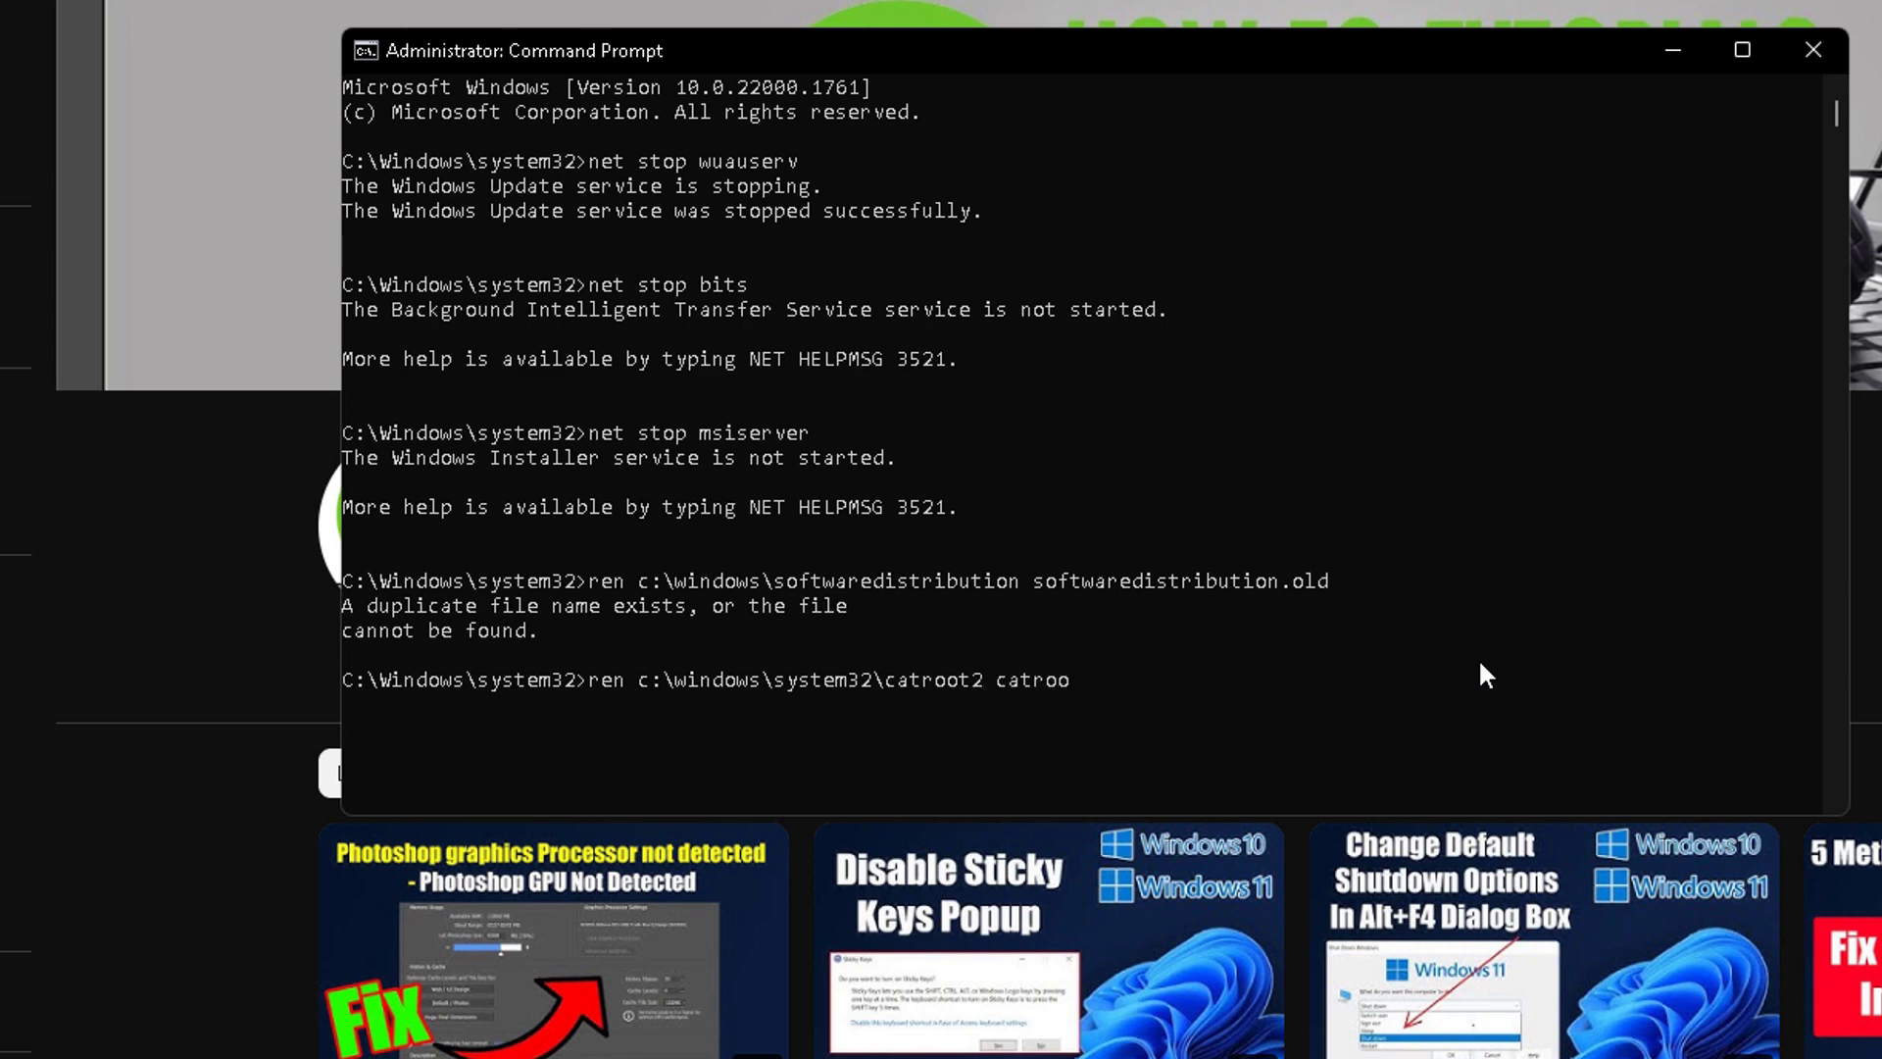
type("t.old")
key("Return")
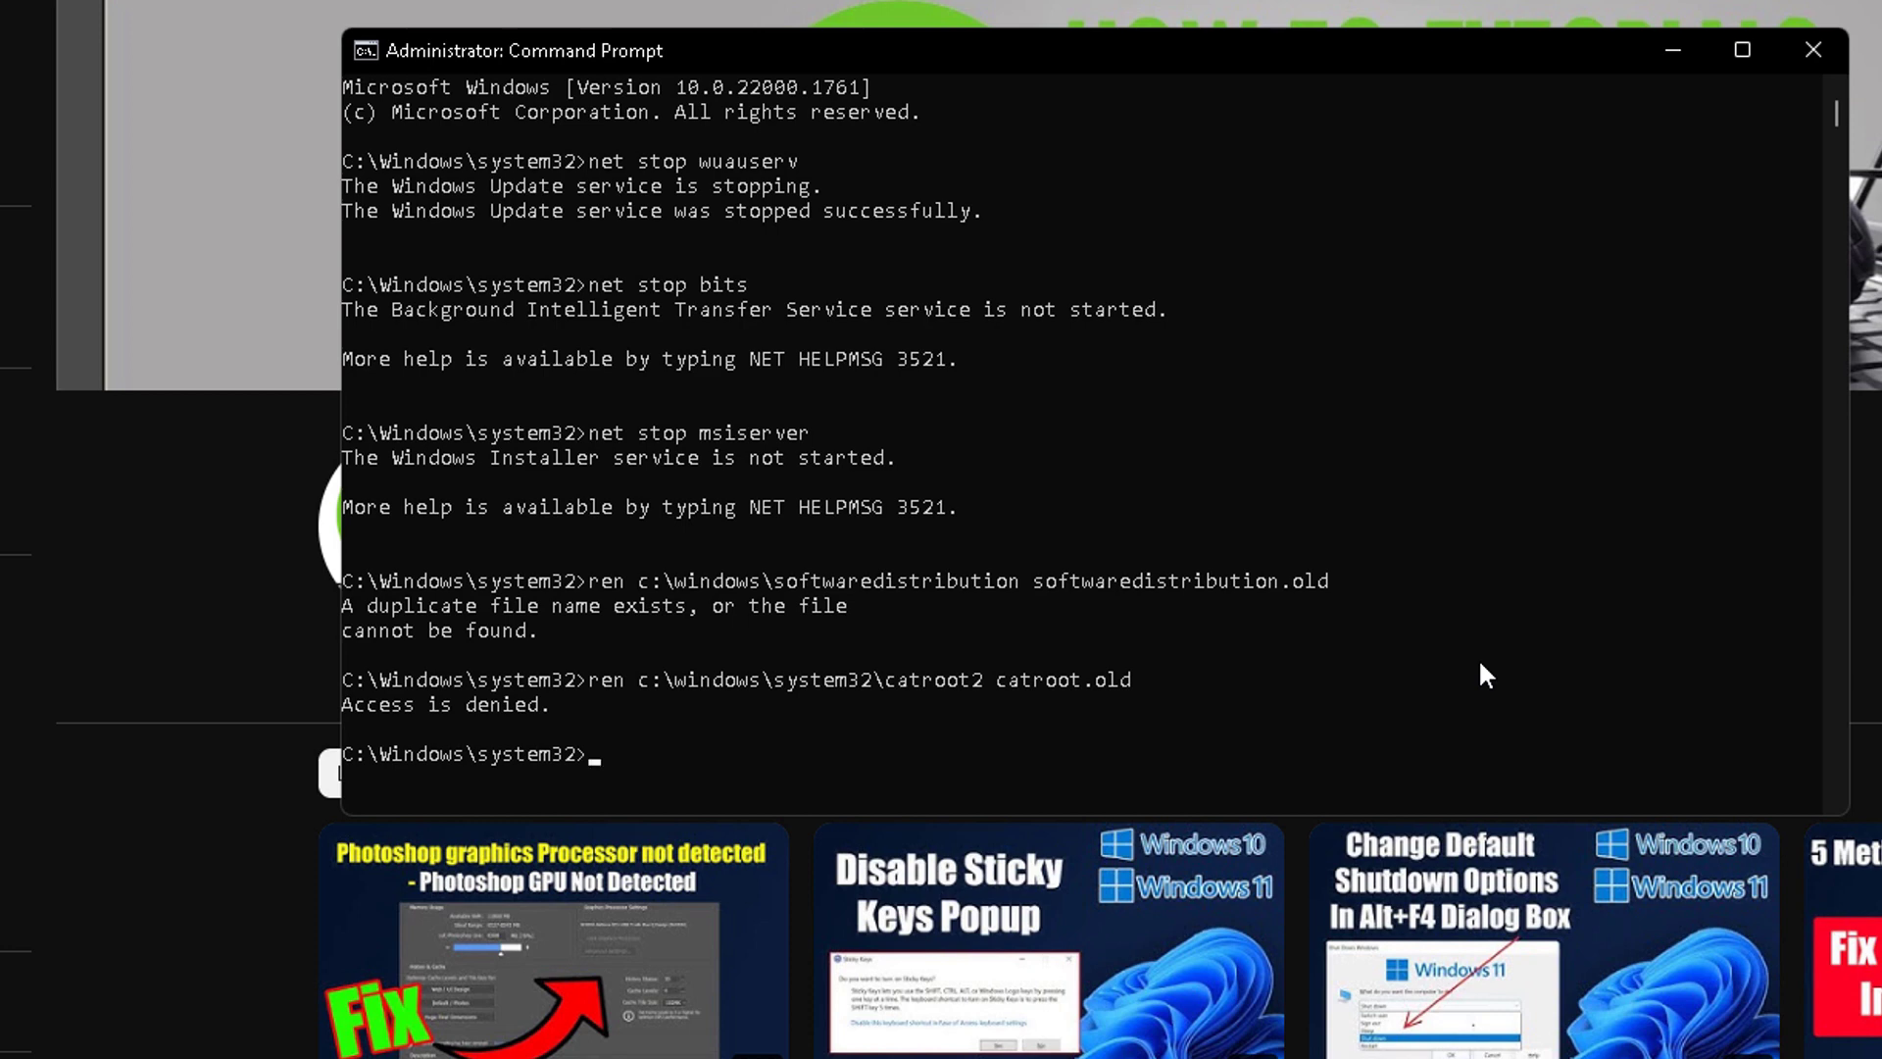
type("net start wuauserv")
- Start the wuauserv, bits, cryptsvc and msiserver services, then type exit to close the console
key("Return")
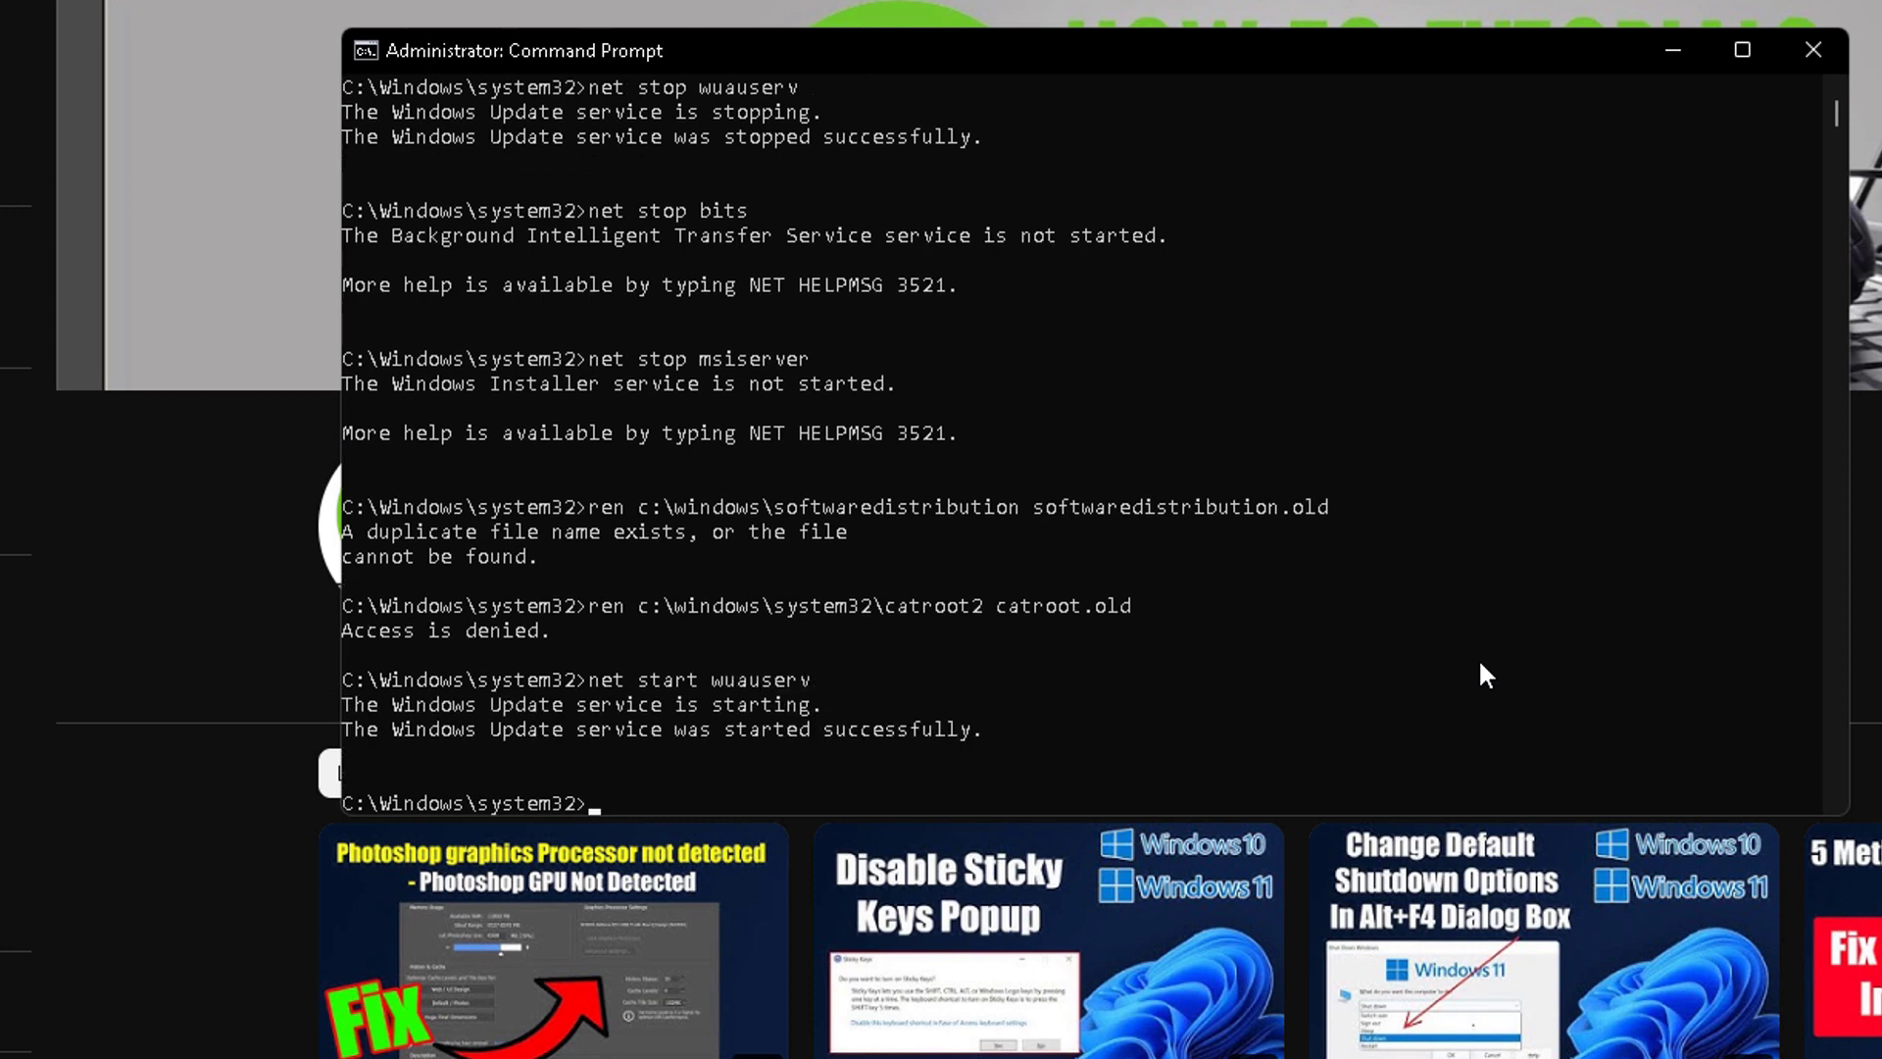
type("net start bits")
key("Return")
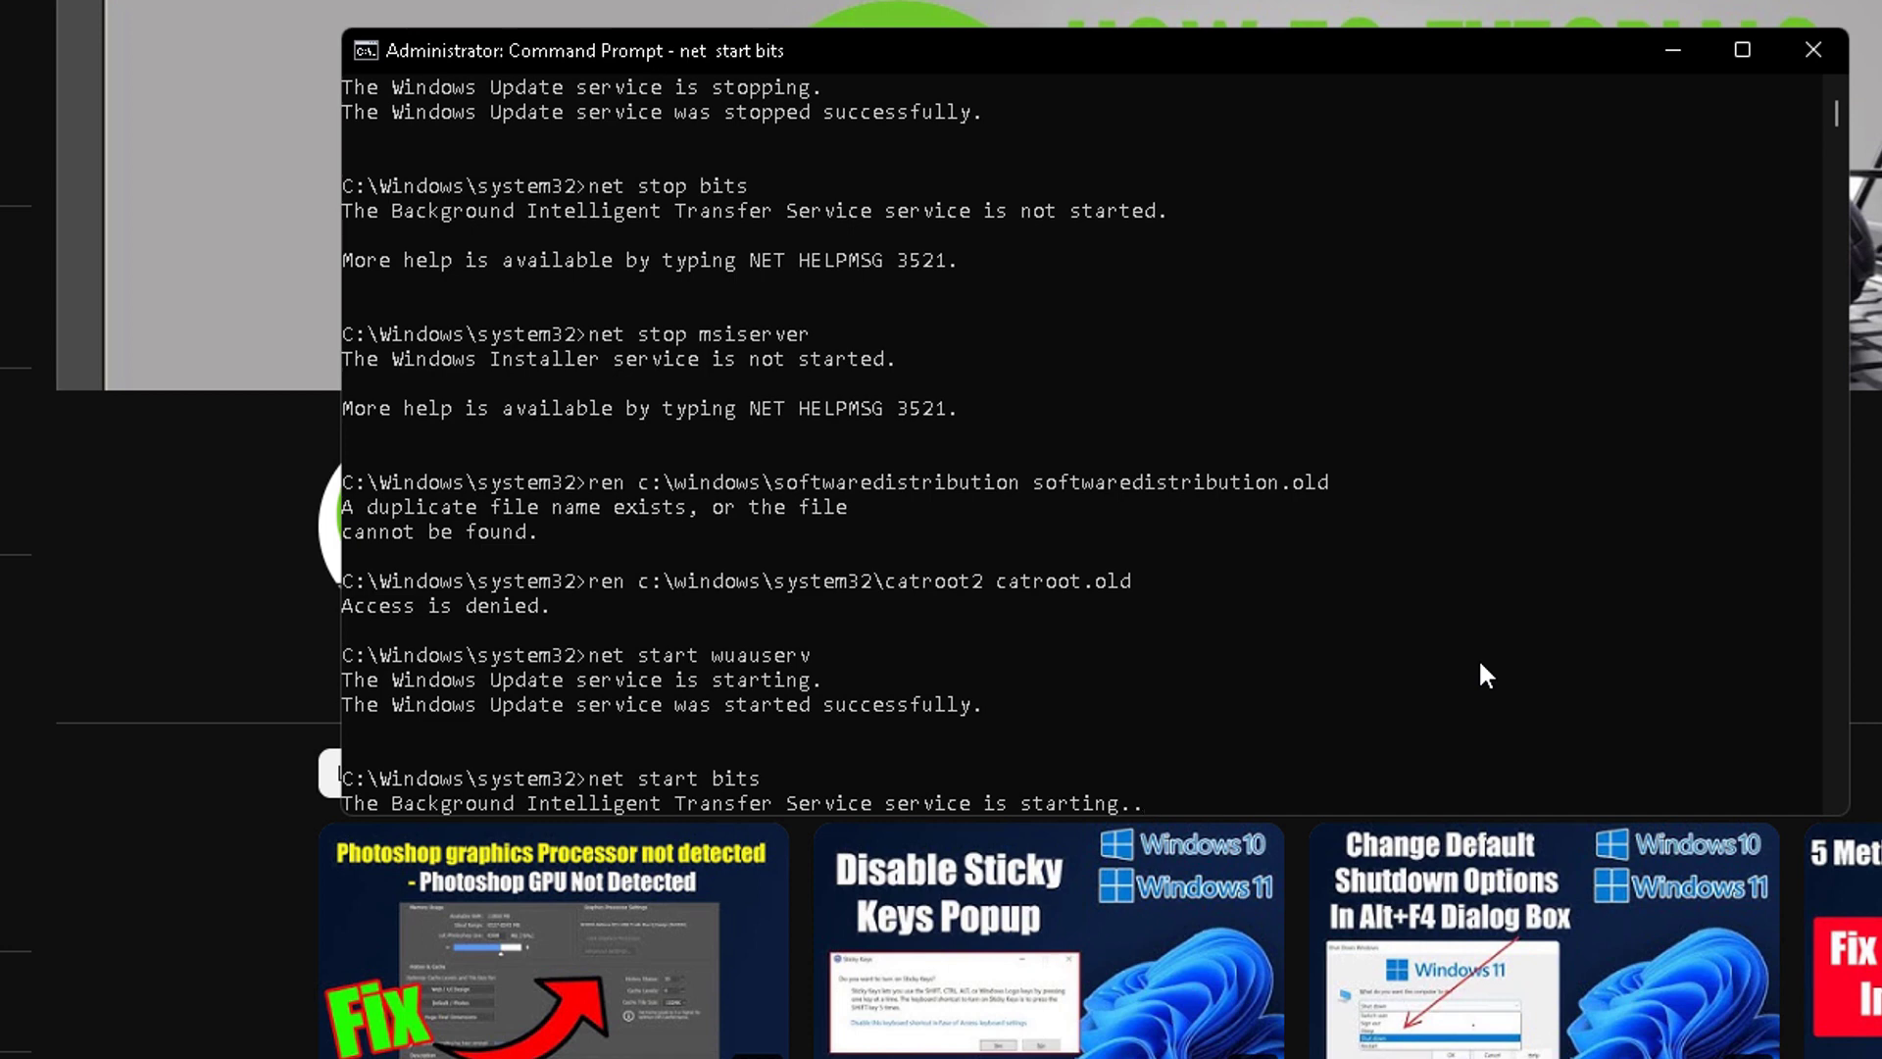
type("net ")
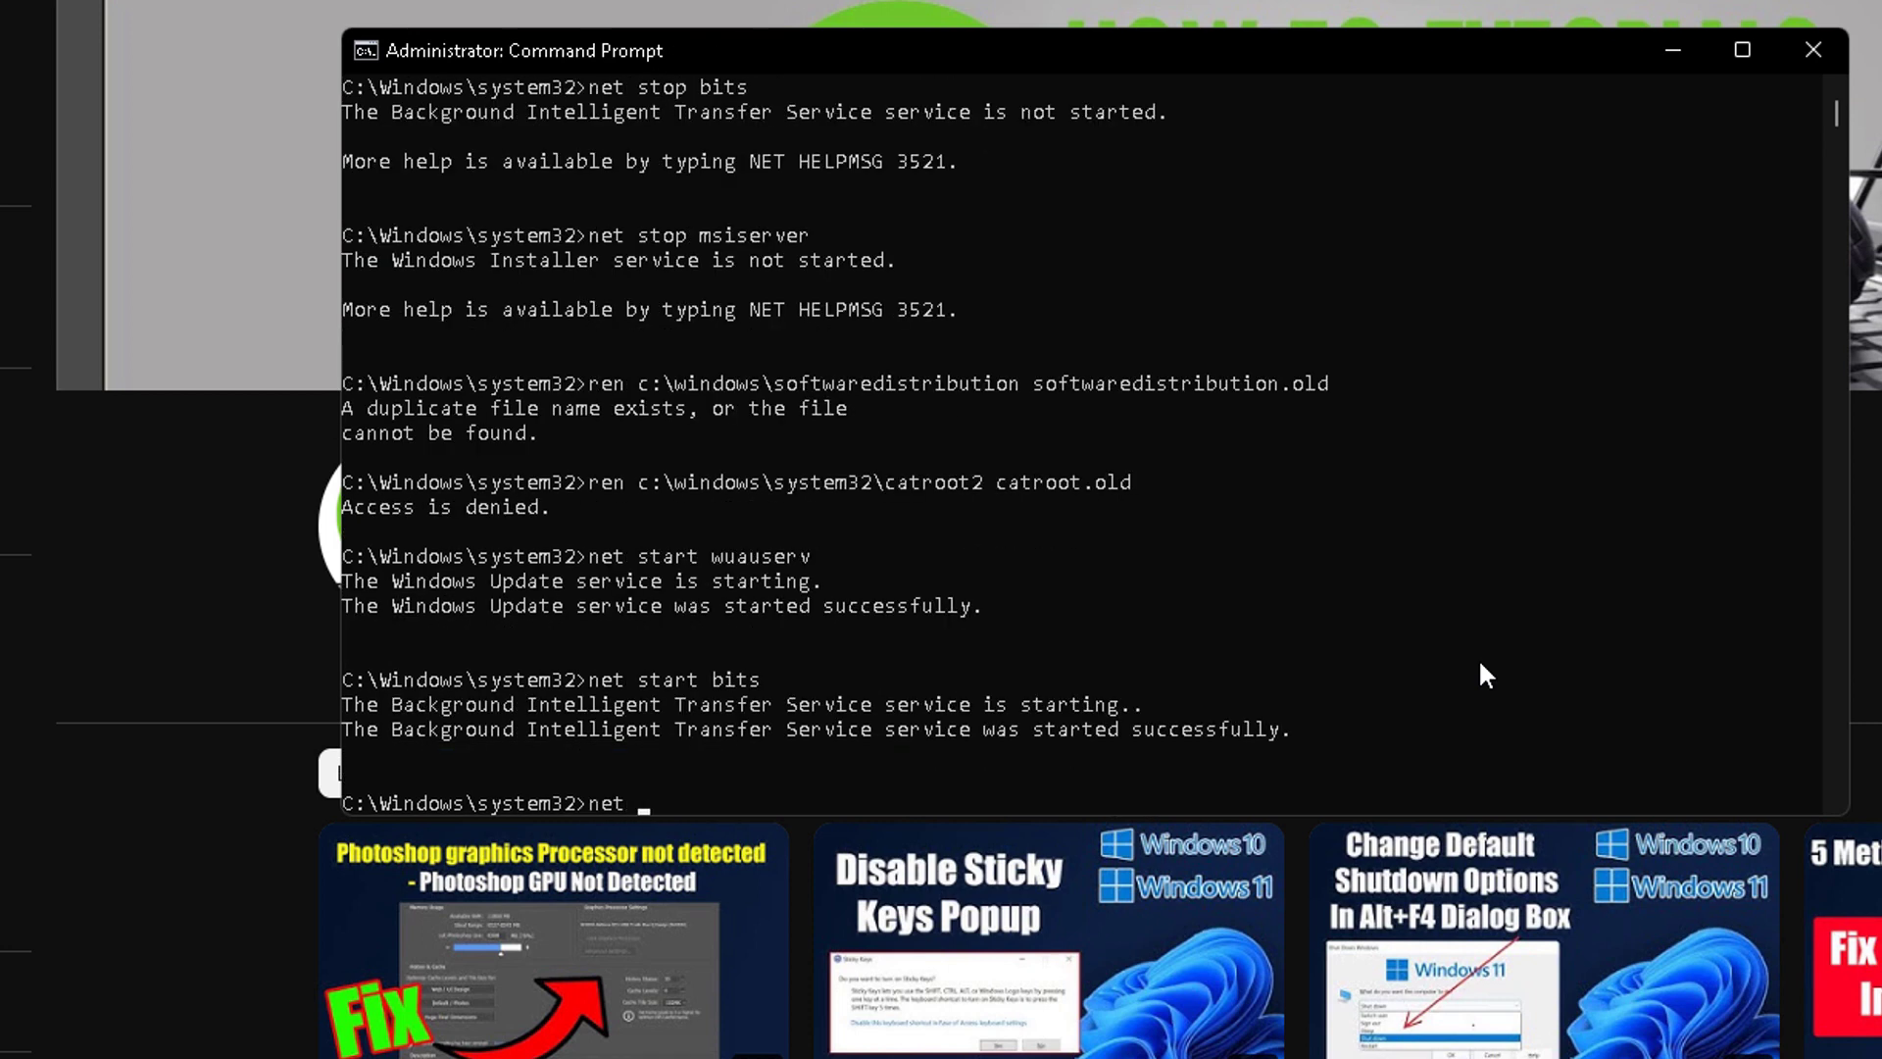
type("start cryptsvc")
key("Return")
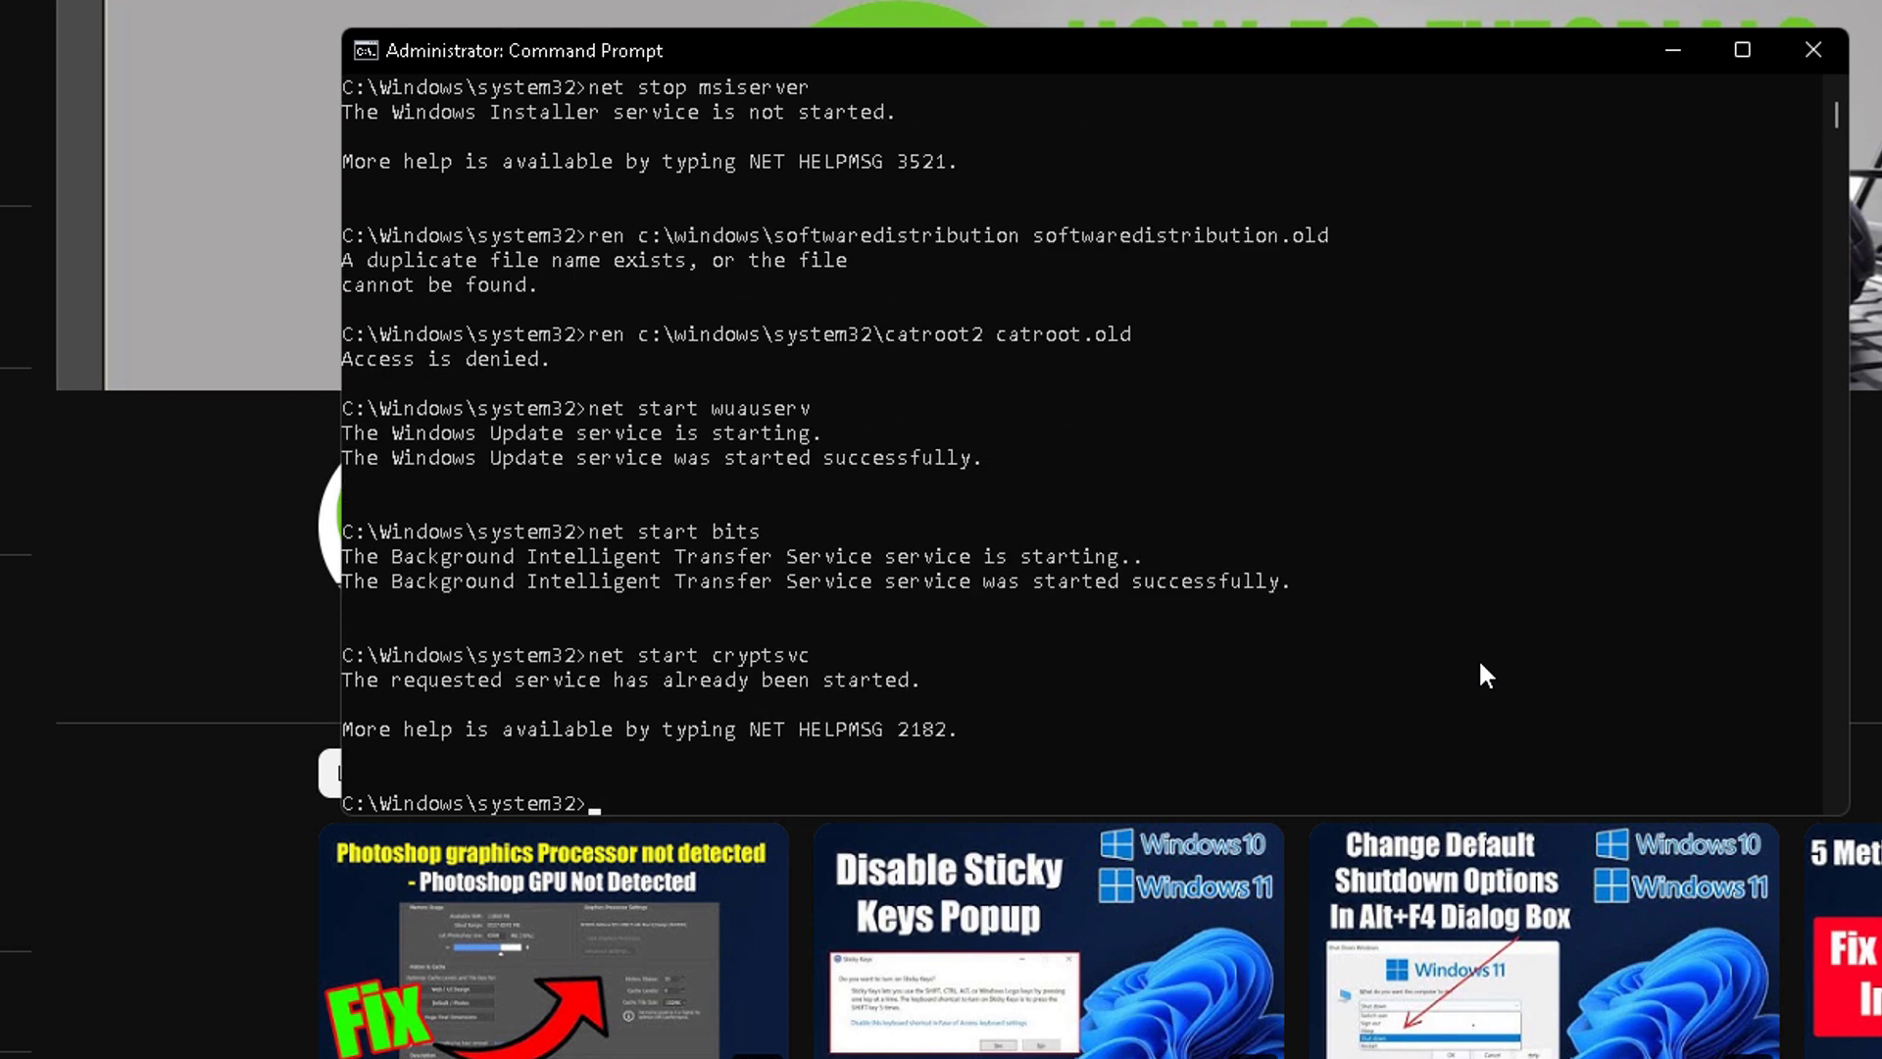
type("net start msiserver")
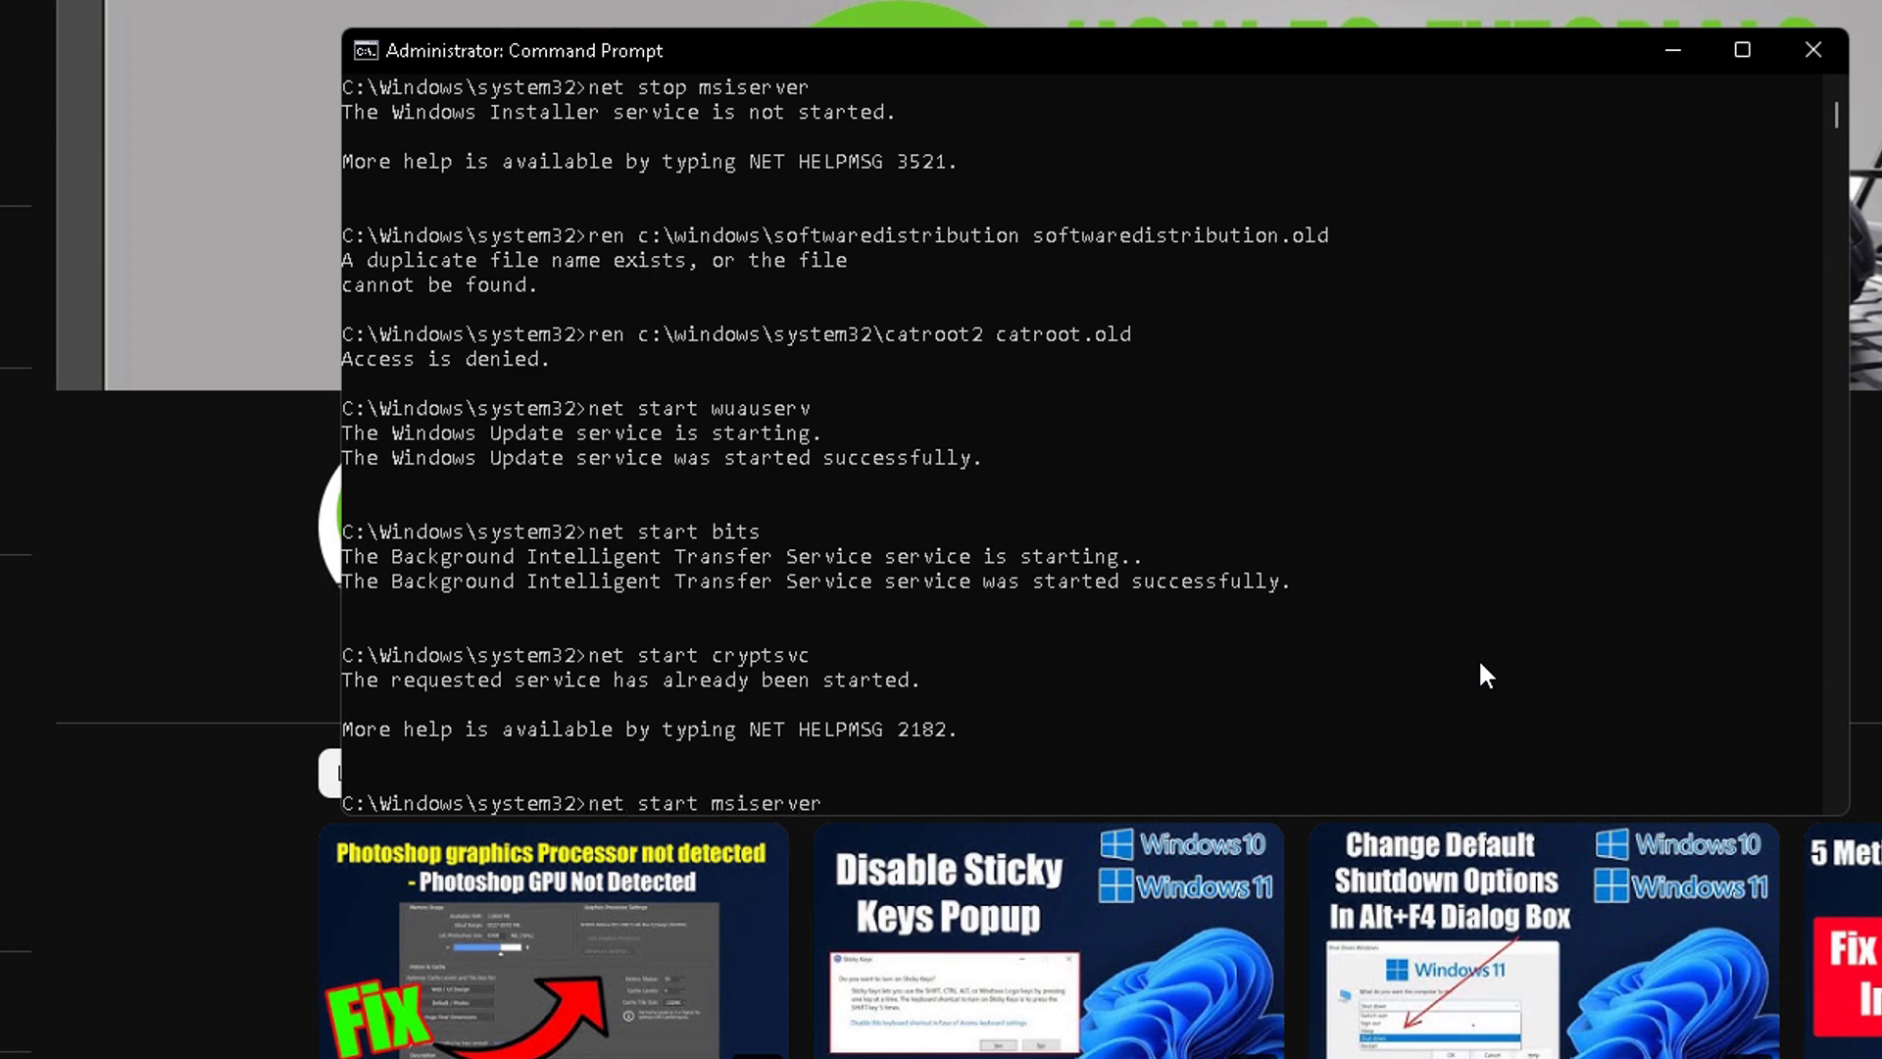
key("Return")
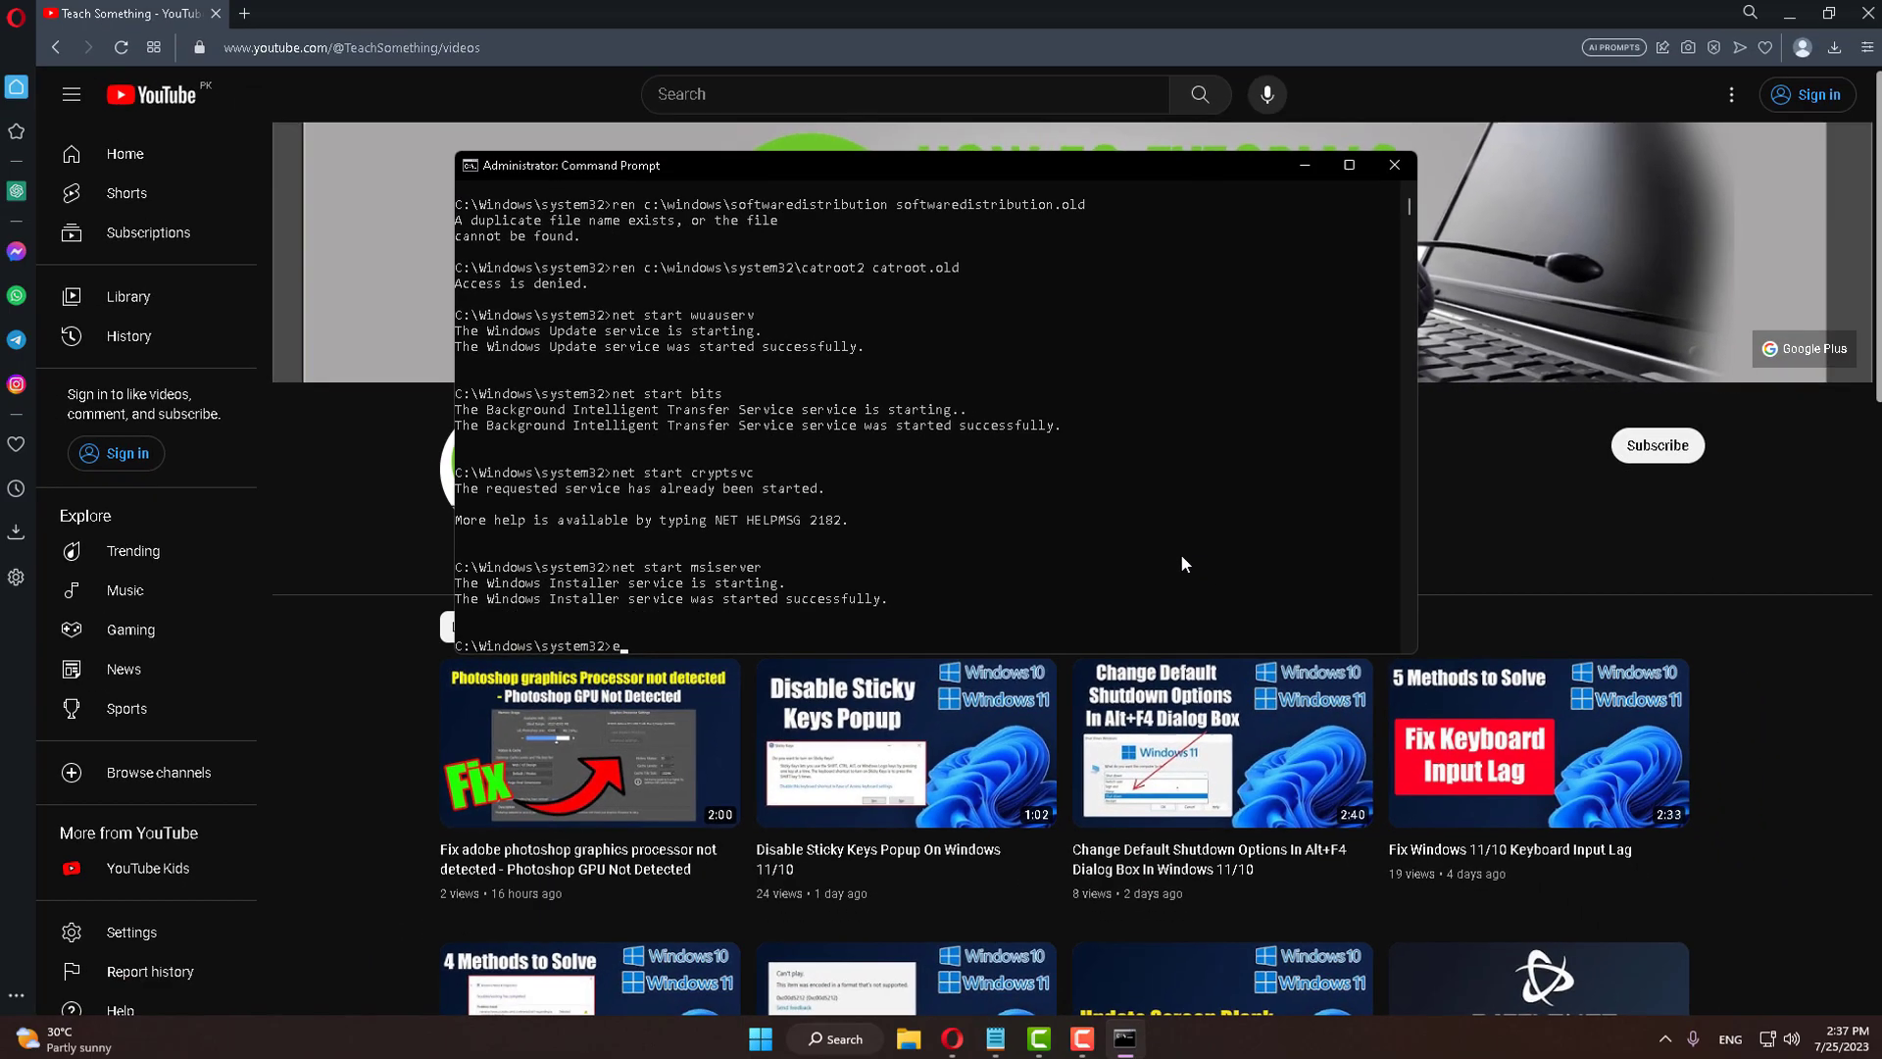
type("exit")
key("Return")
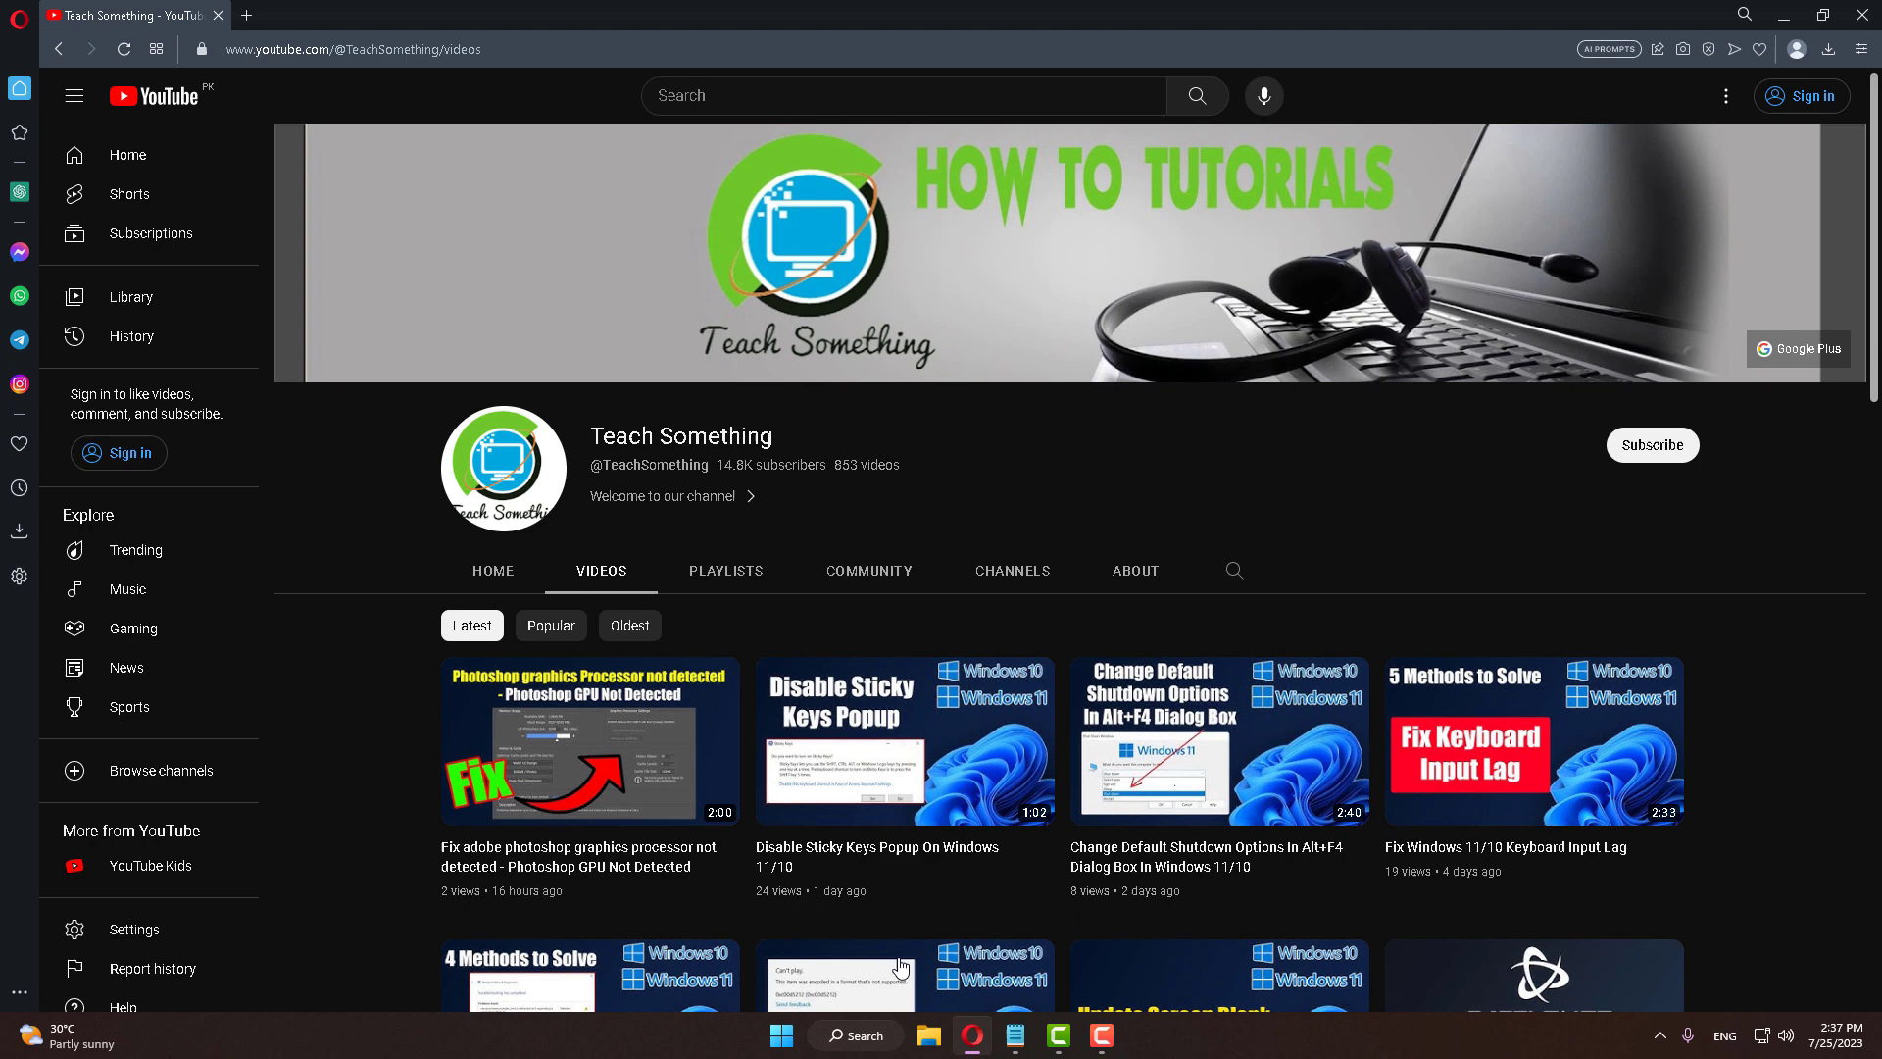
left_click(782, 1035)
left_click(1183, 970)
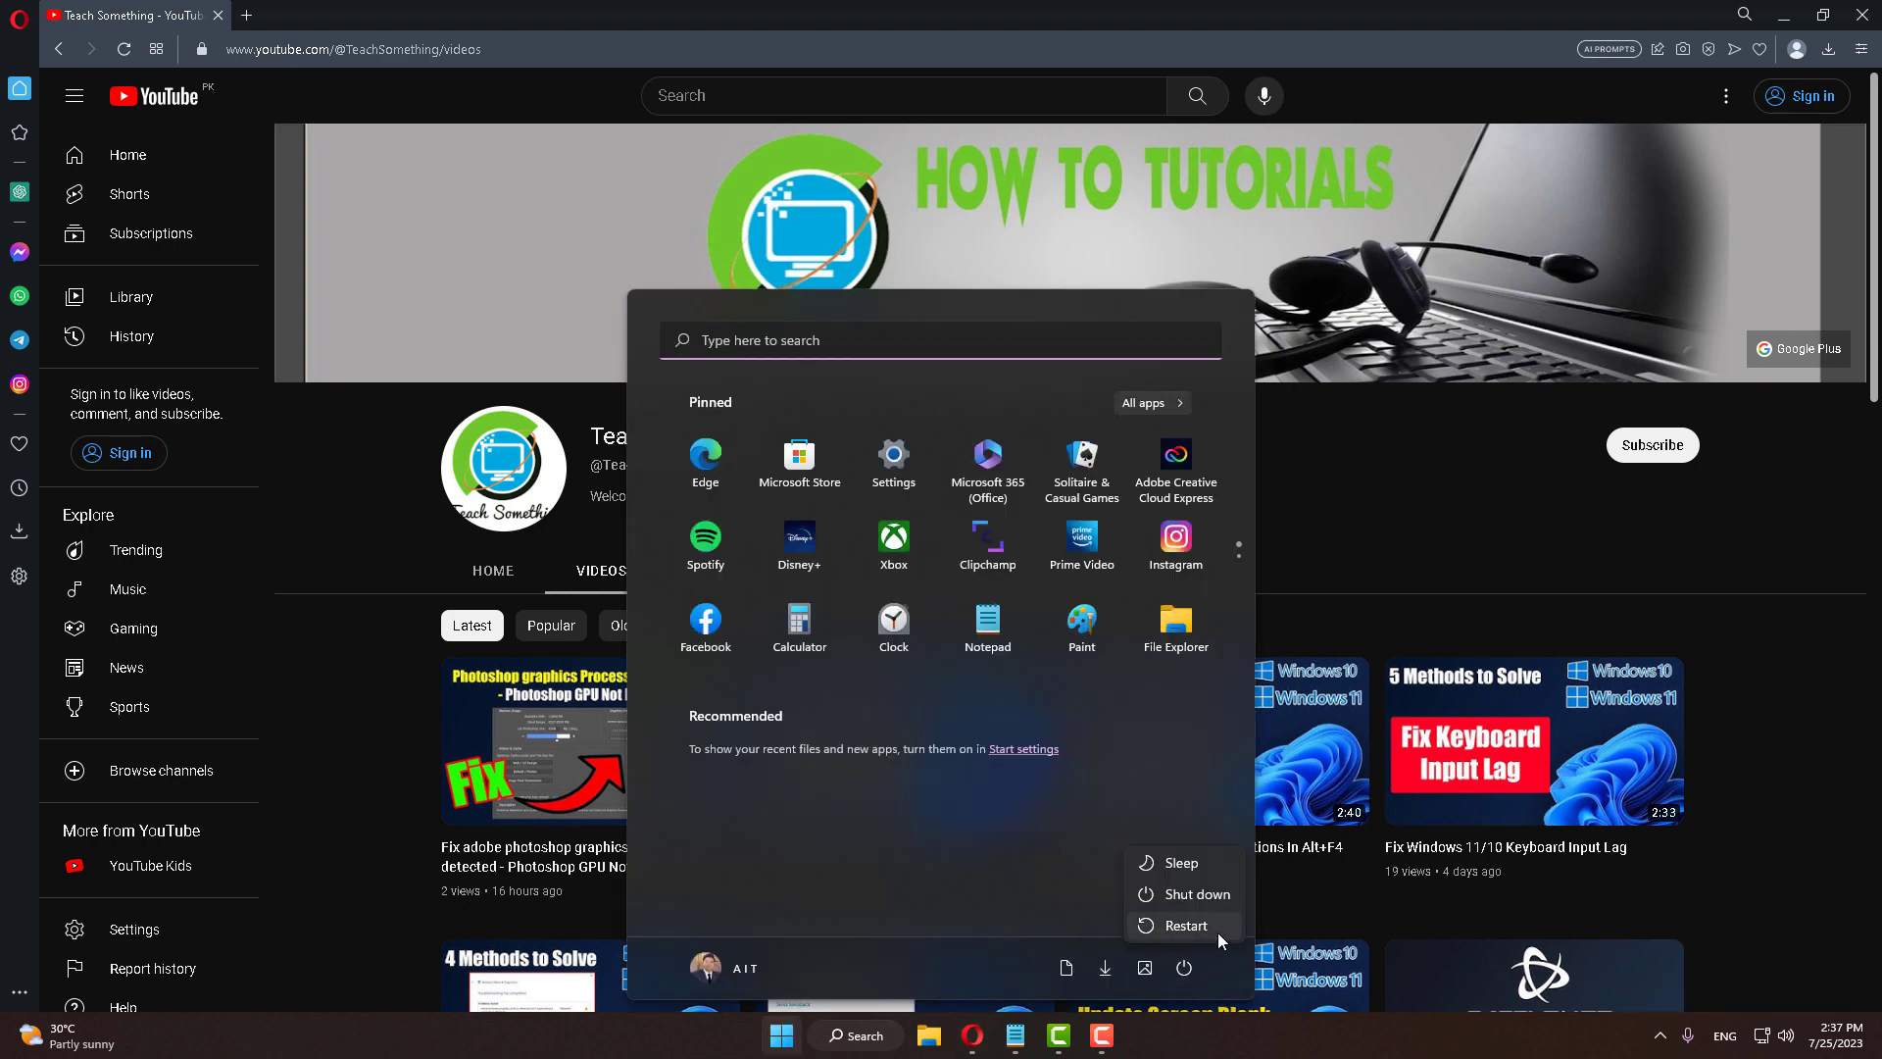
left_click(1379, 487)
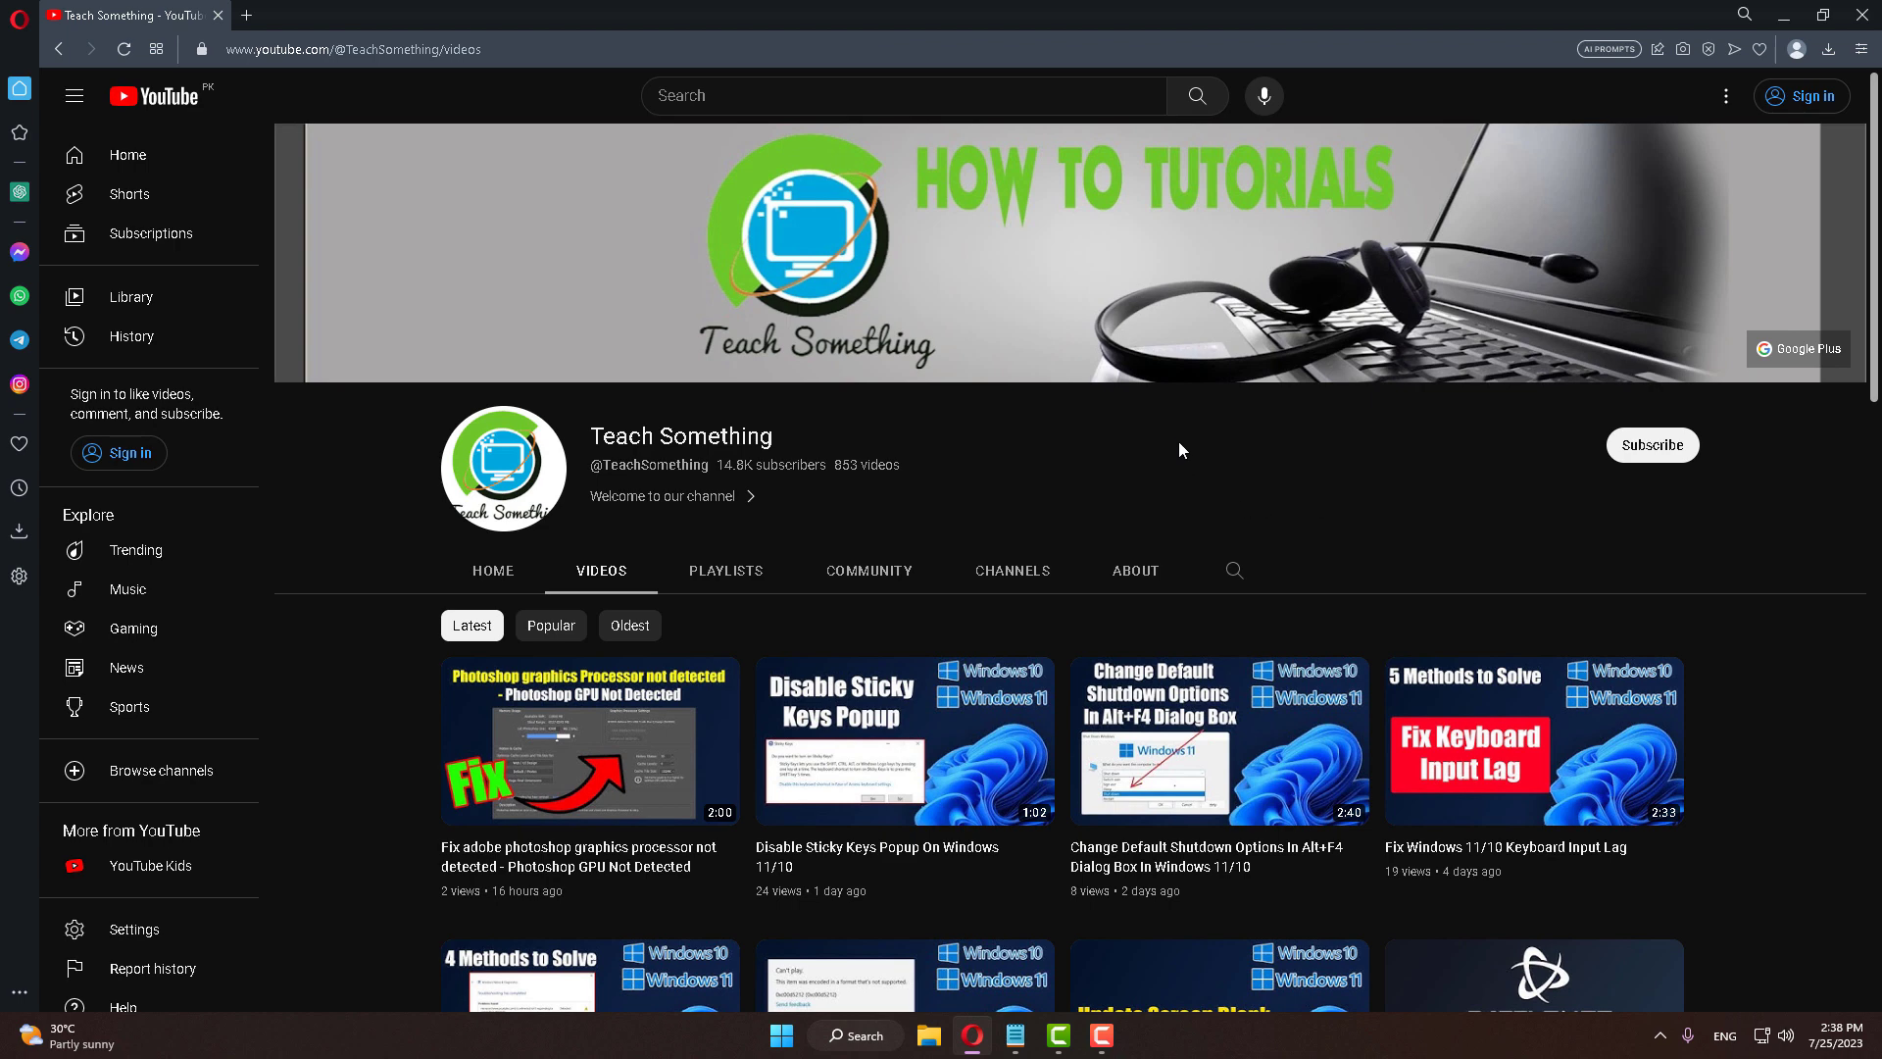
- Run the Windows Update troubleshooter under System > Troubleshoot > Other troubleshooters, then close it and Settings
left_click(781, 1035)
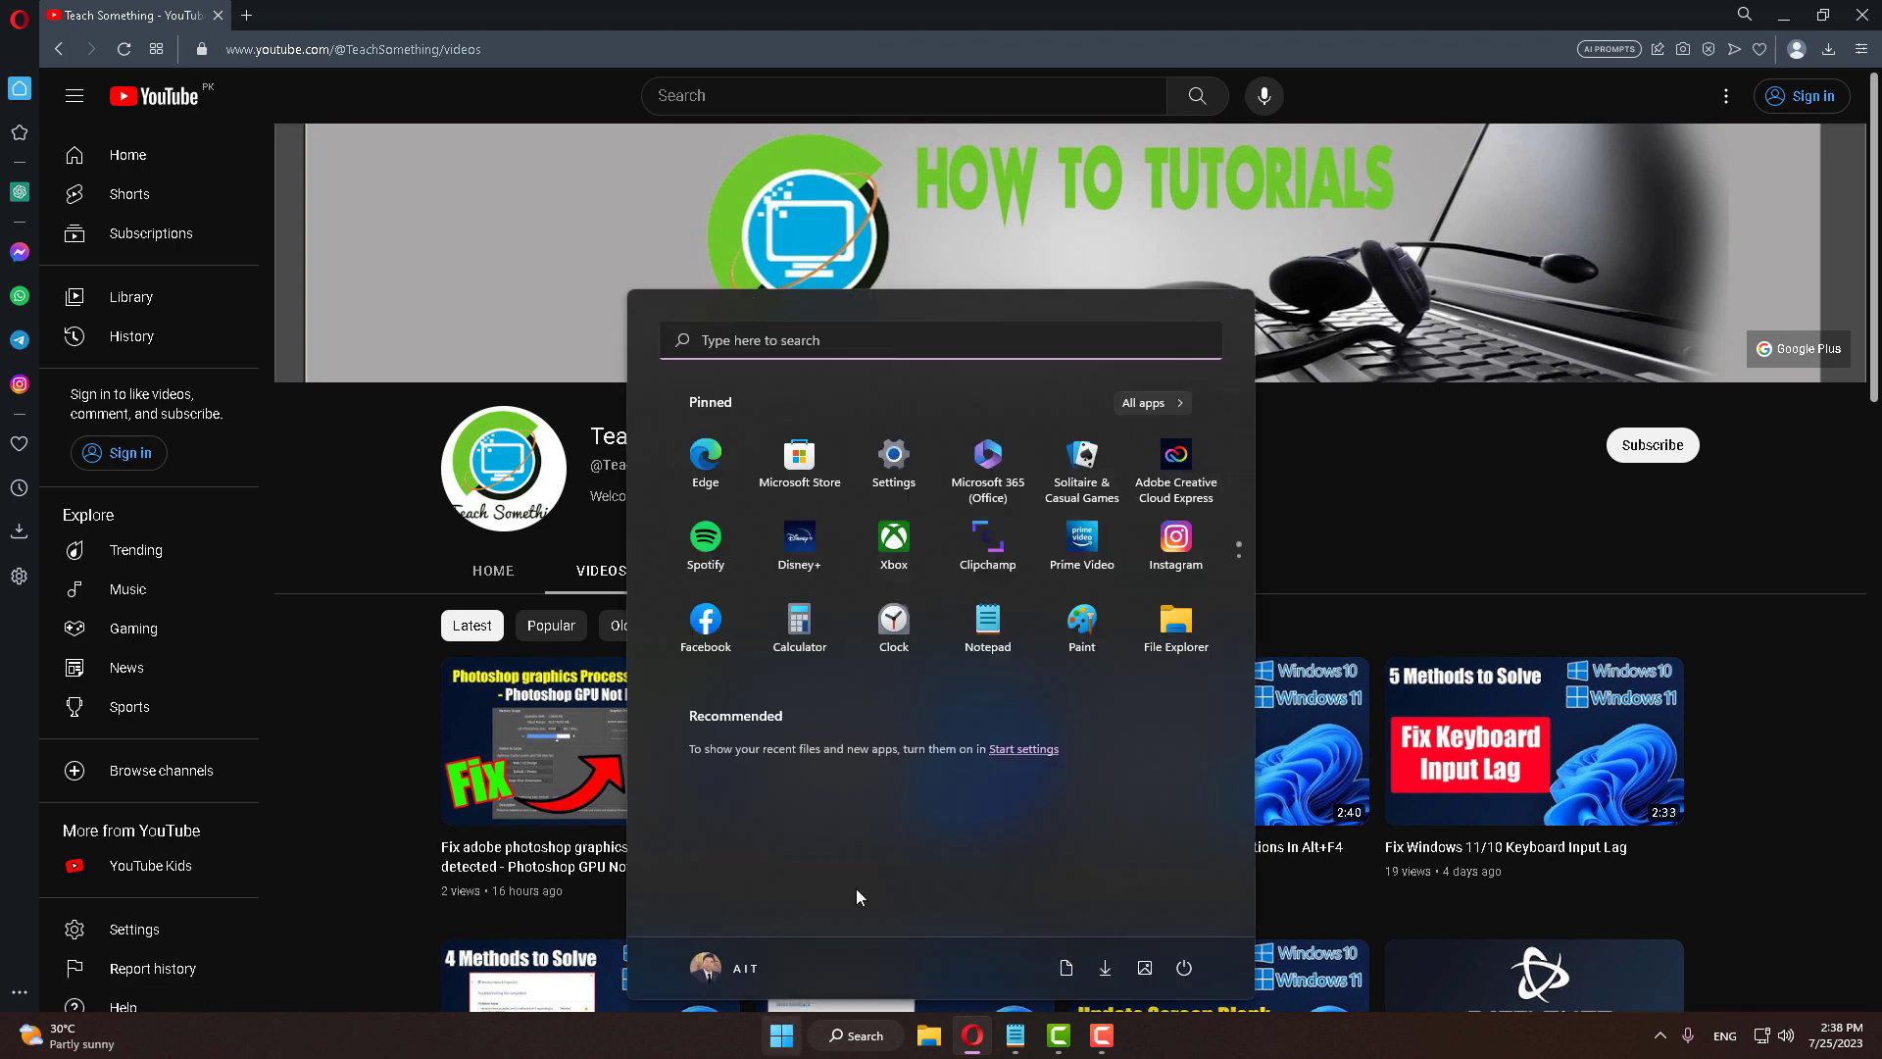
left_click(894, 461)
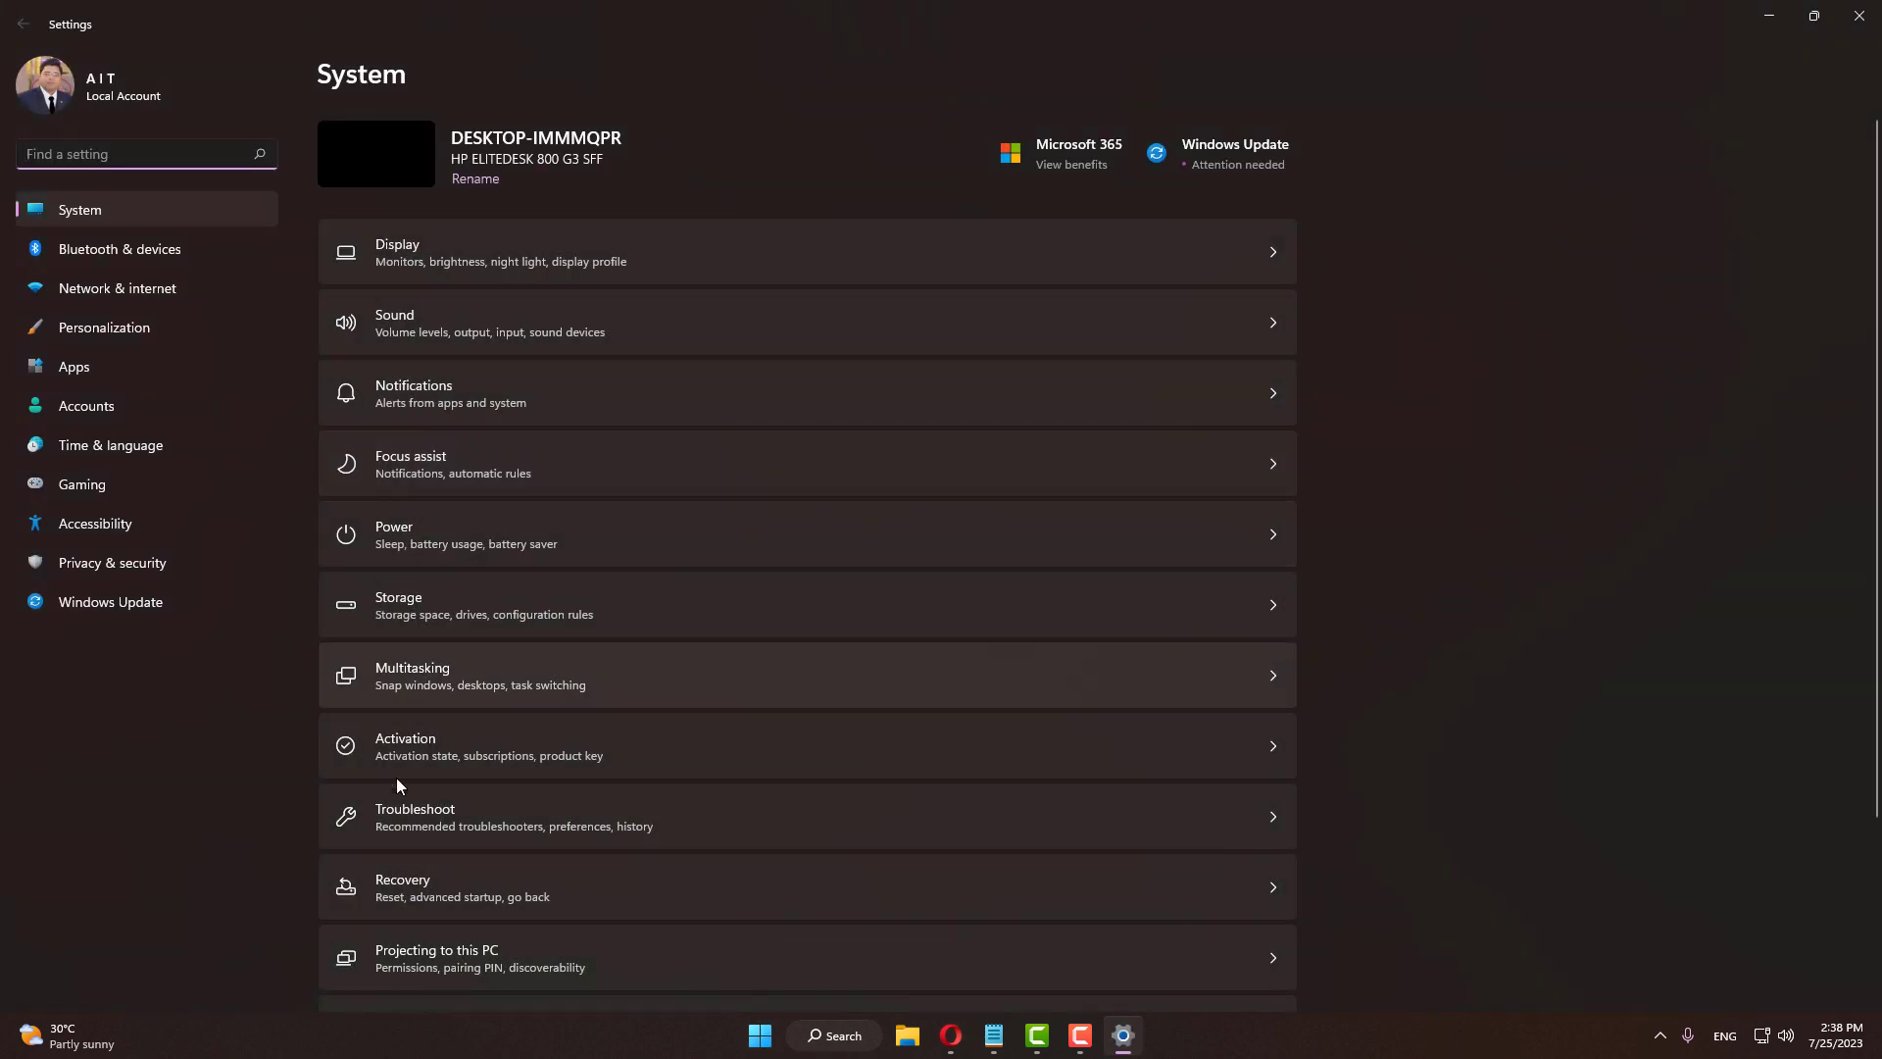
left_click(427, 813)
left_click(456, 320)
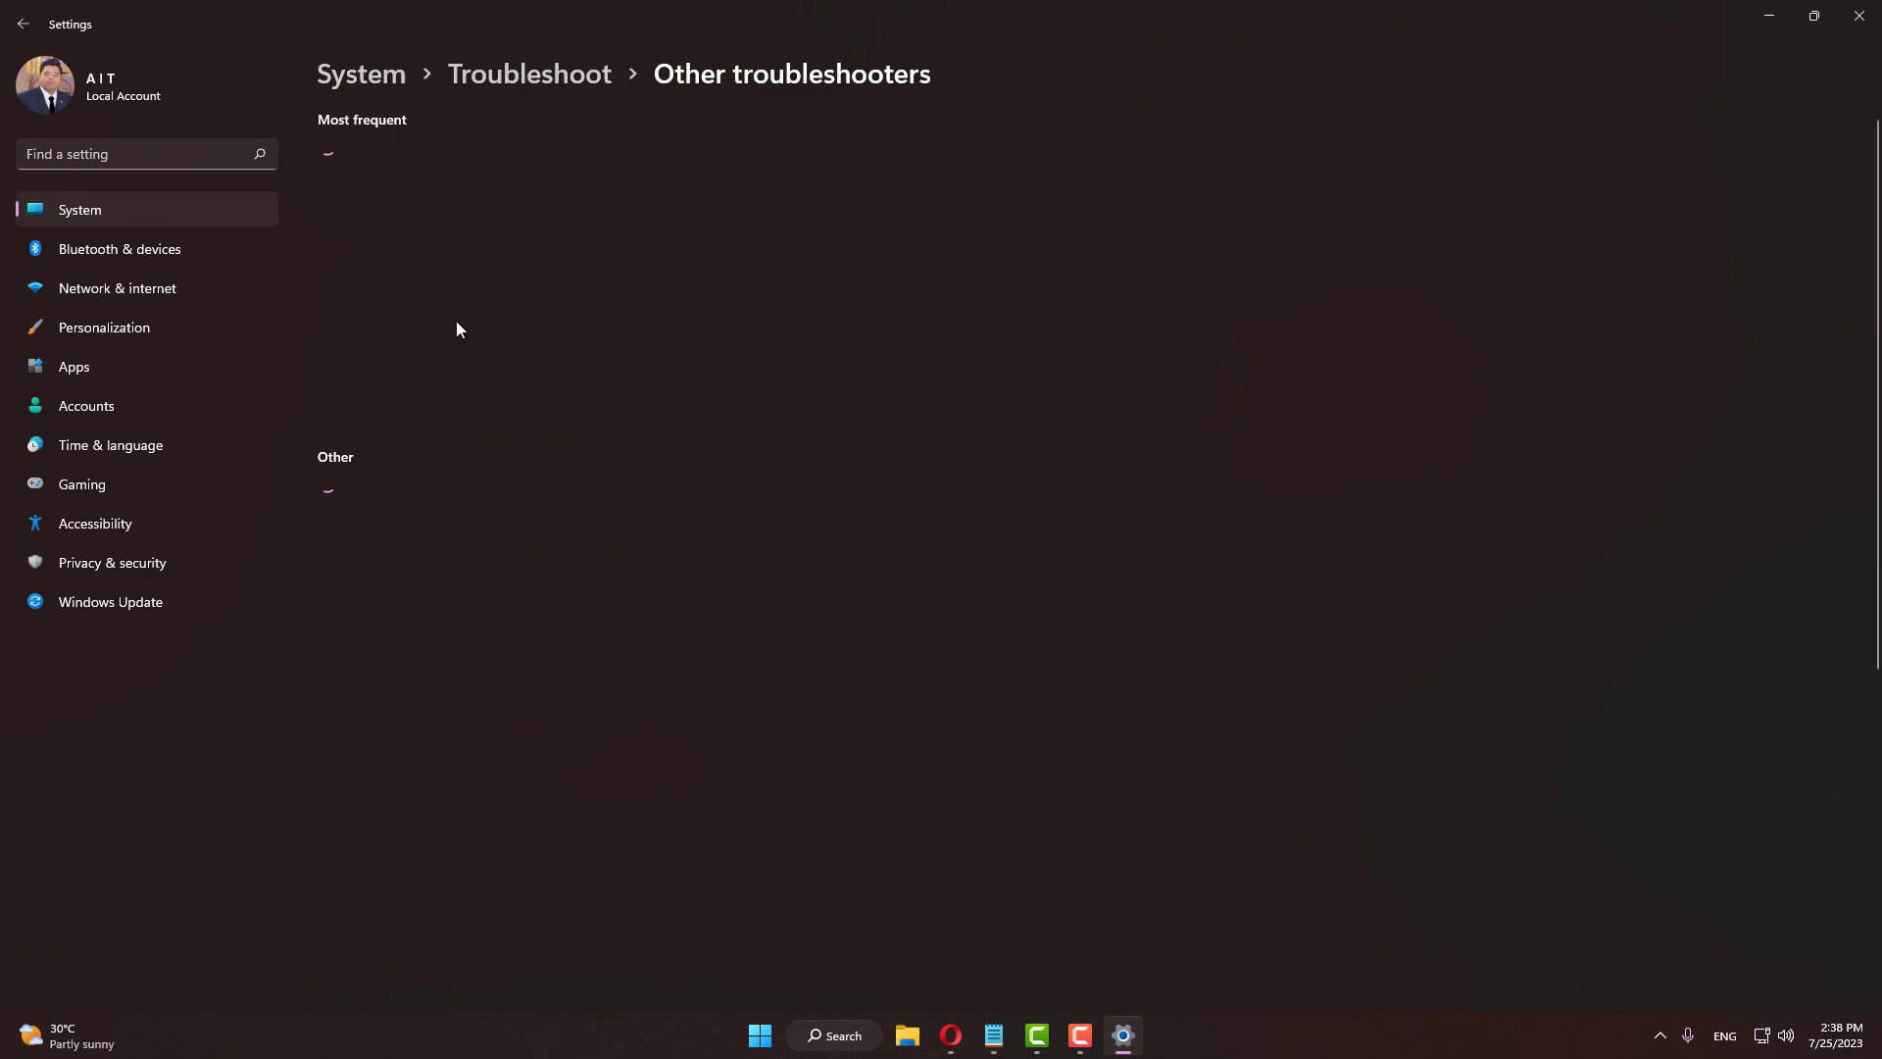
left_click(1262, 390)
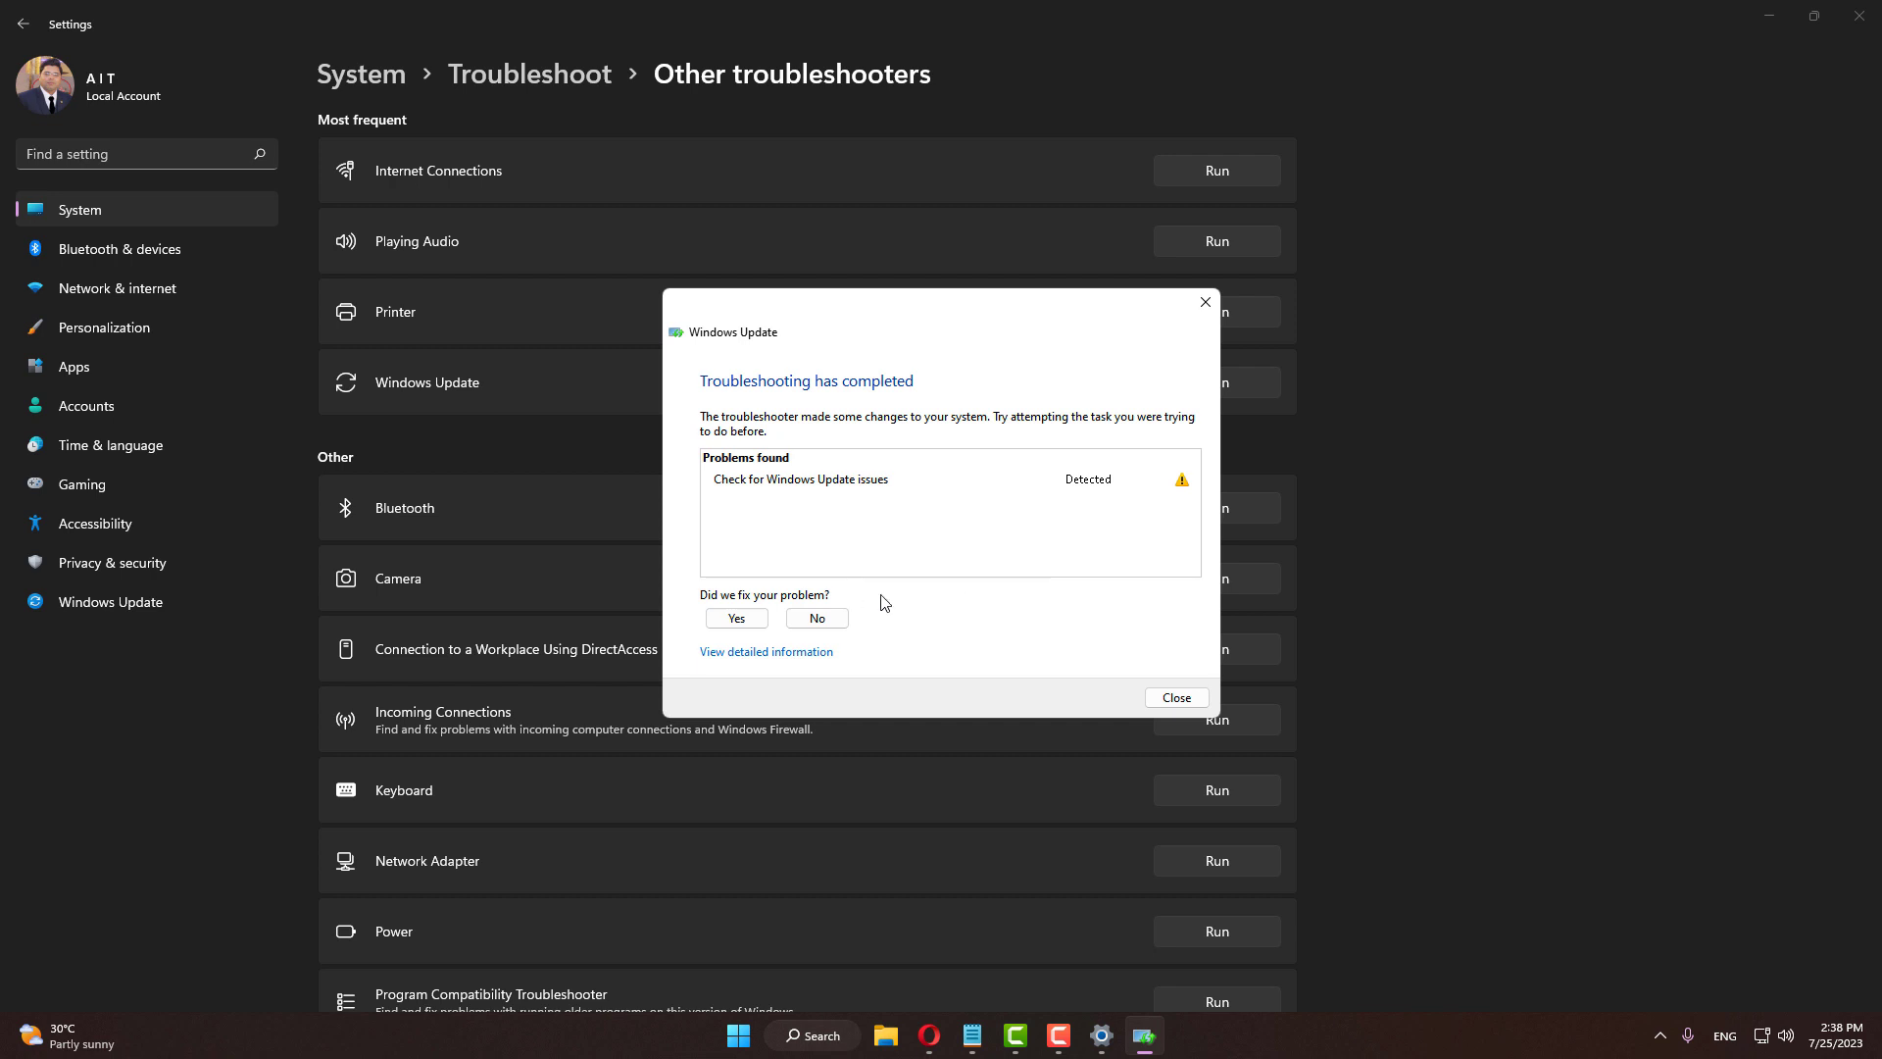
left_click(1148, 695)
left_click(1860, 16)
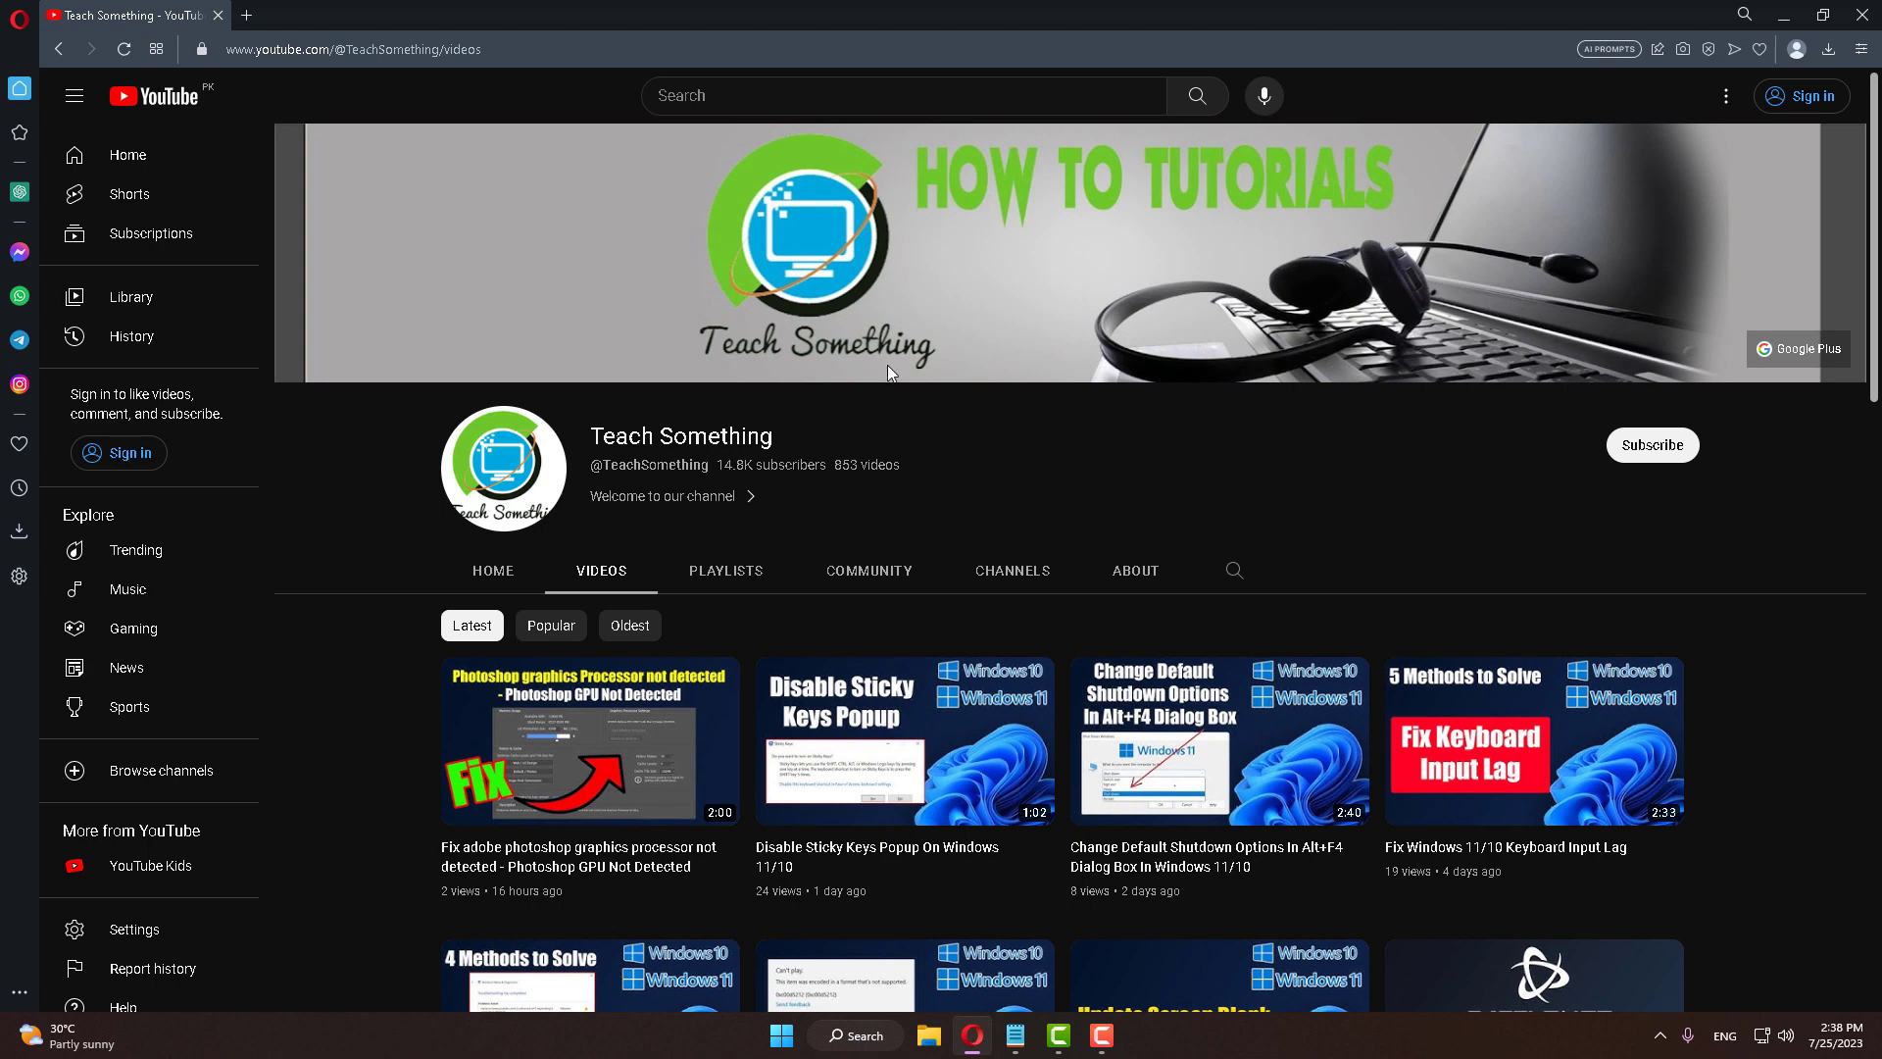
- In a new tab, Google 'microsoft update catalog' and open the Microsoft Update Catalog site
left_click(246, 15)
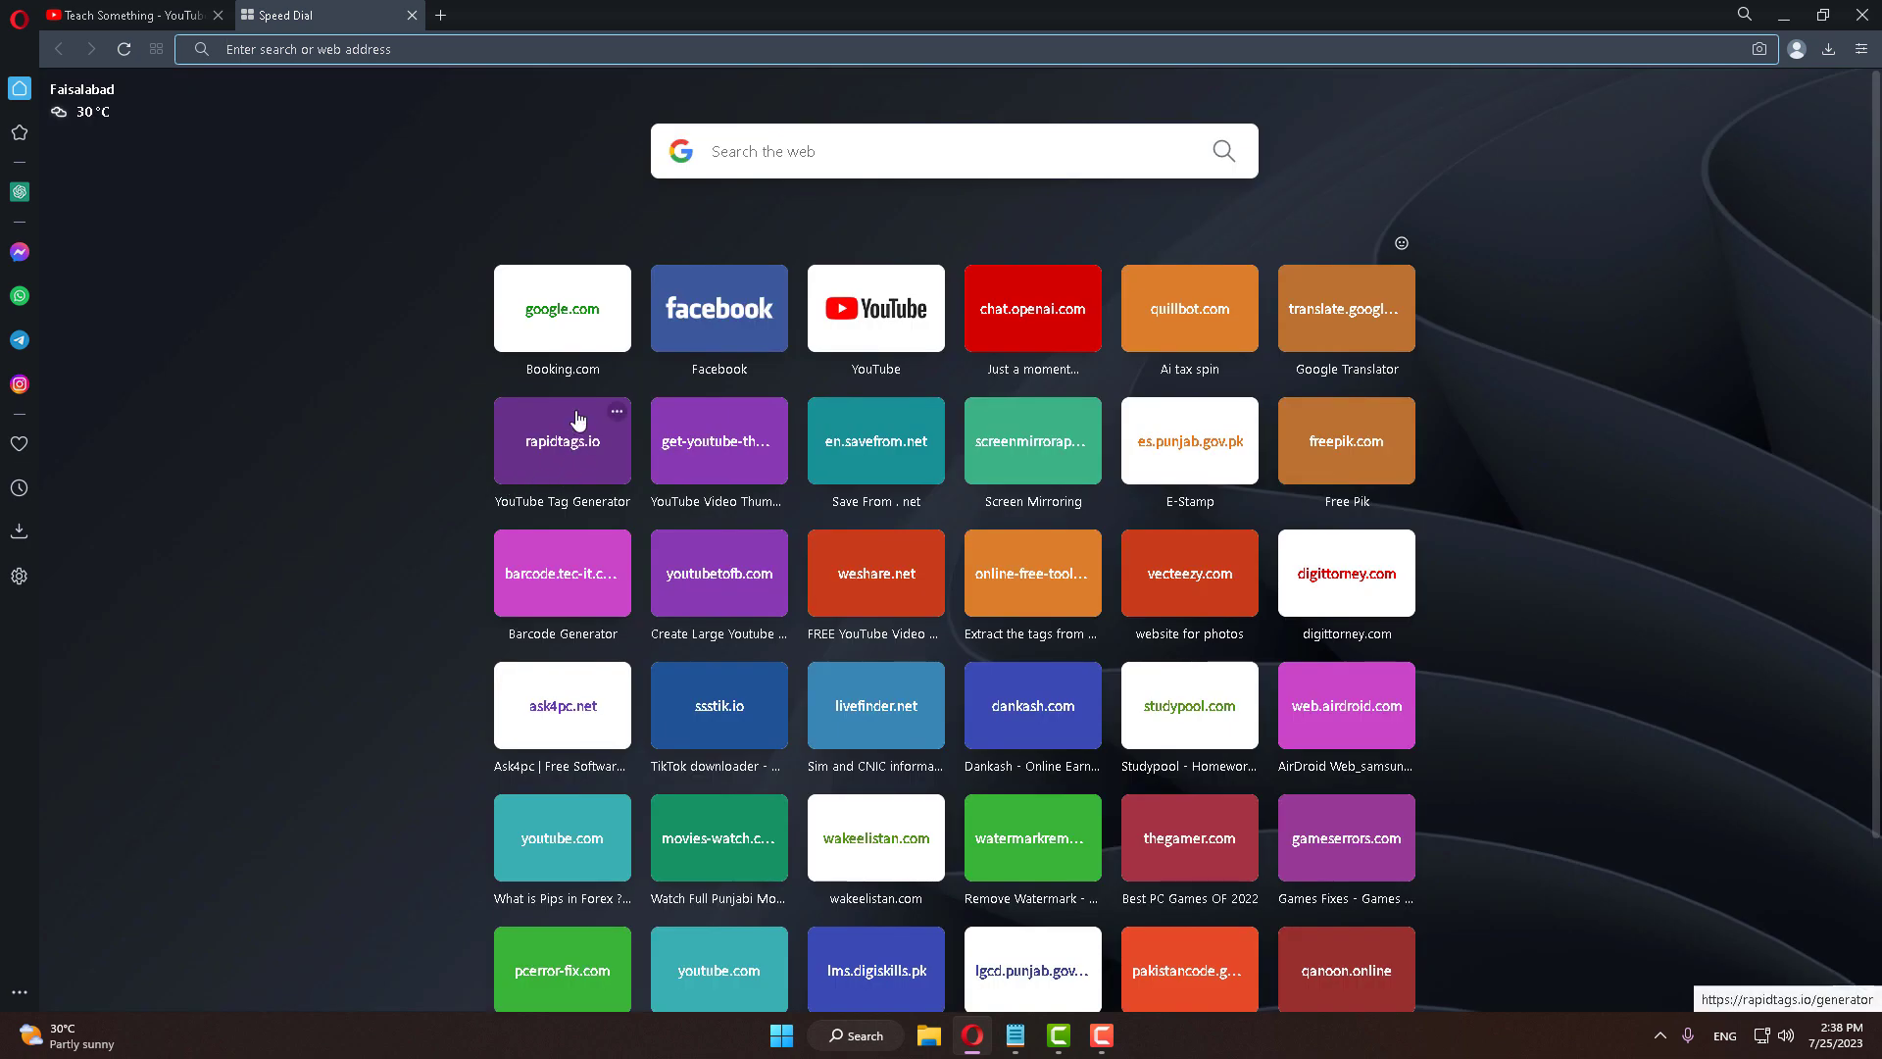
left_click(579, 320)
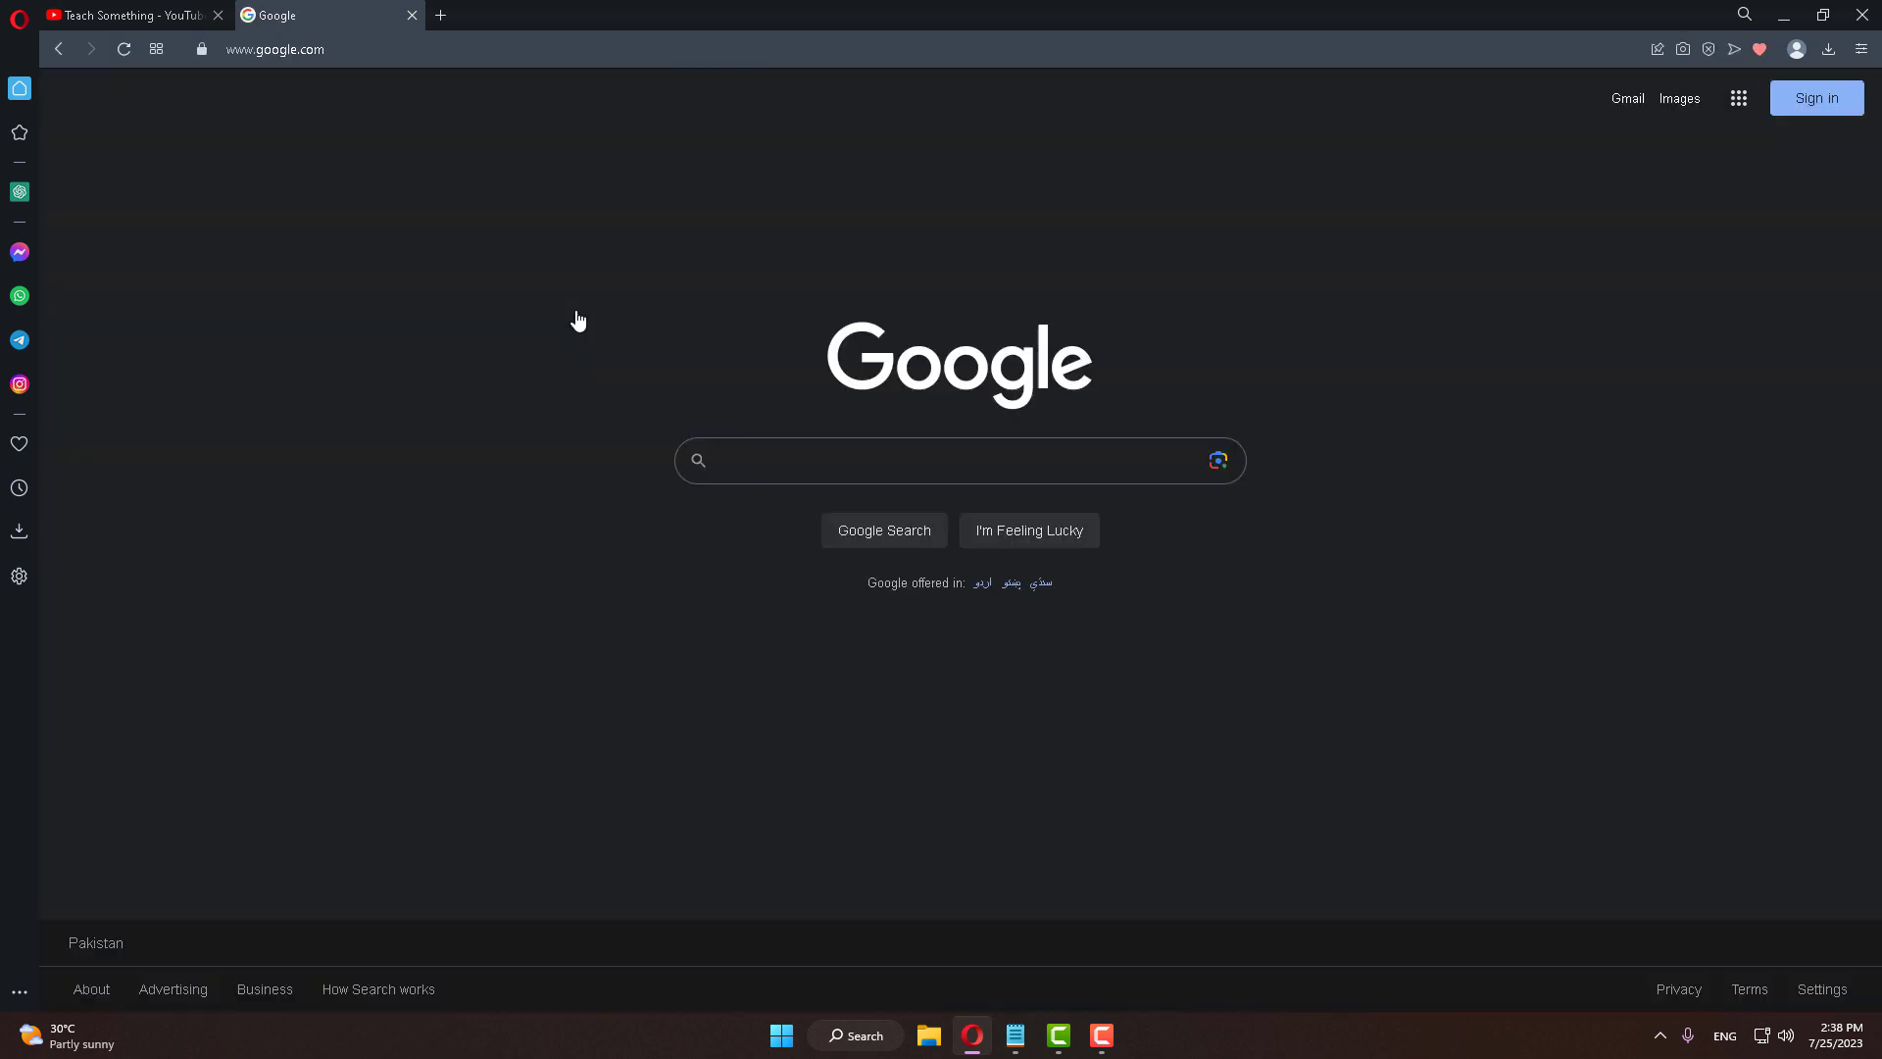
type("mis")
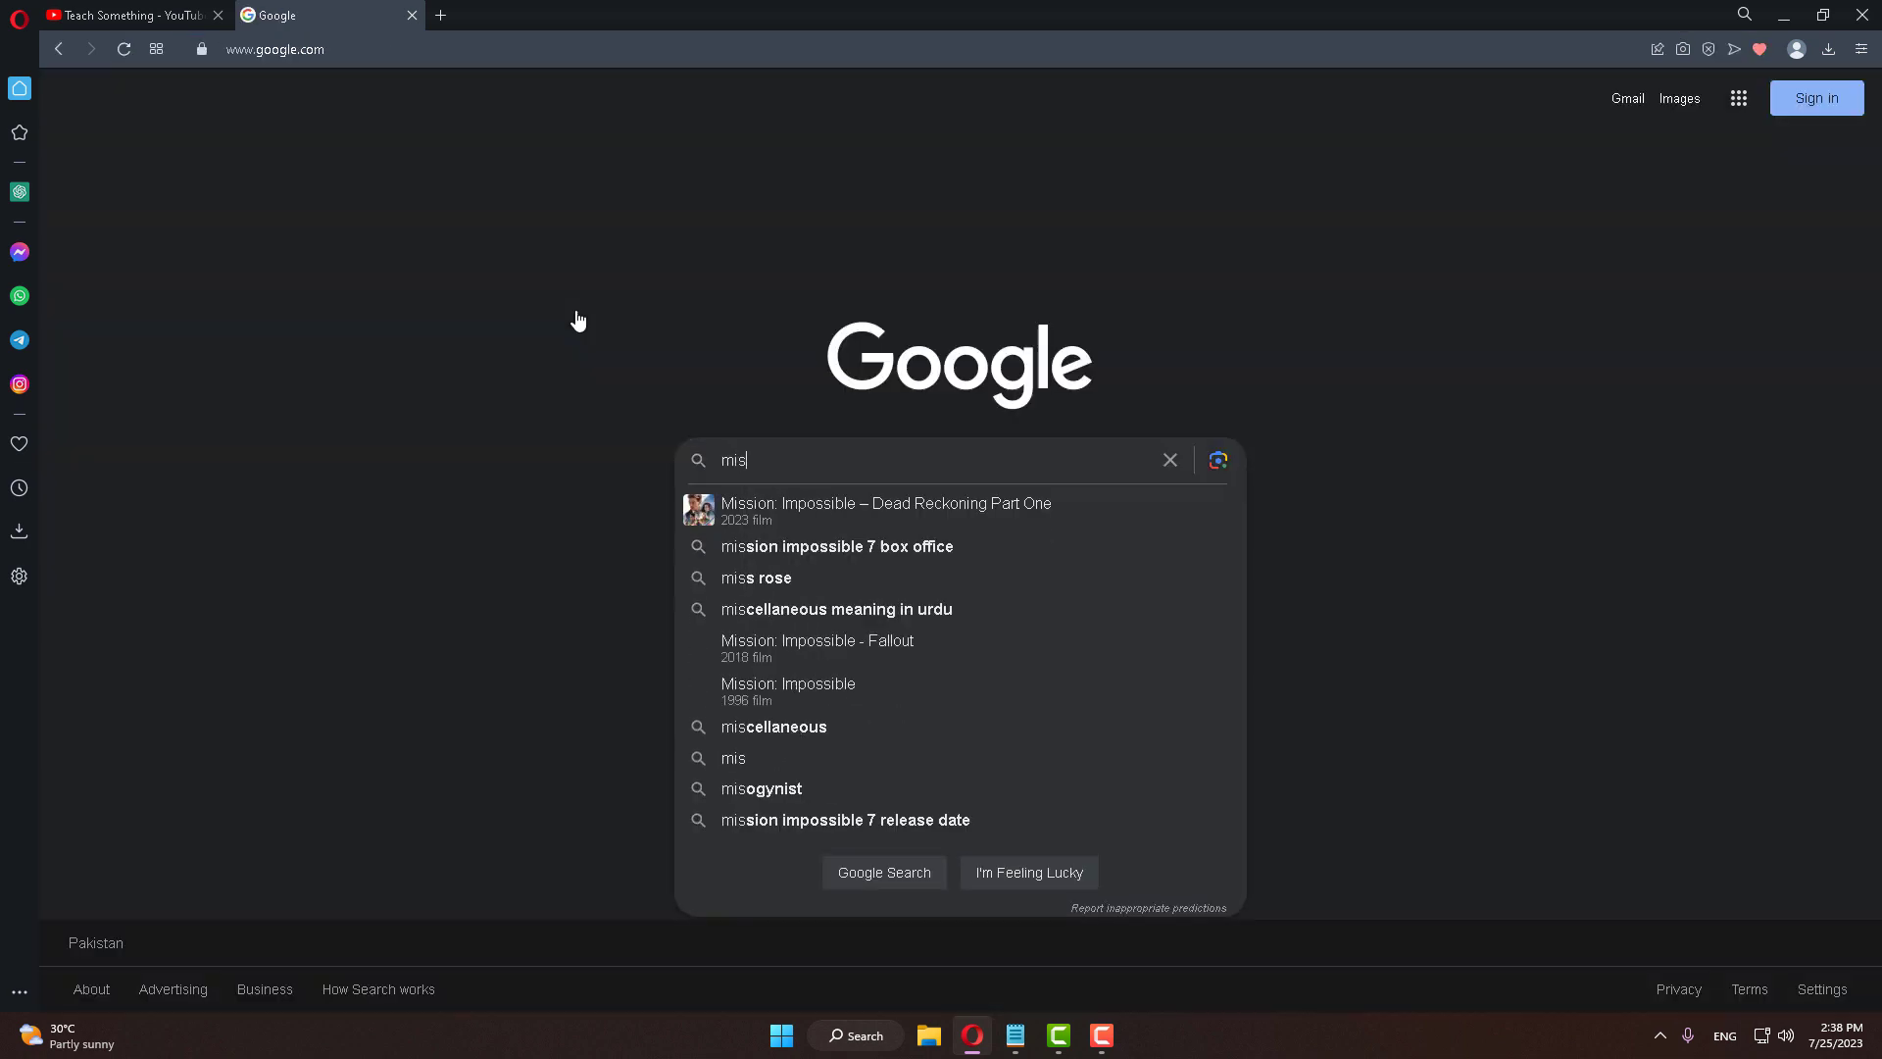
key("BackSpace")
type("crosof")
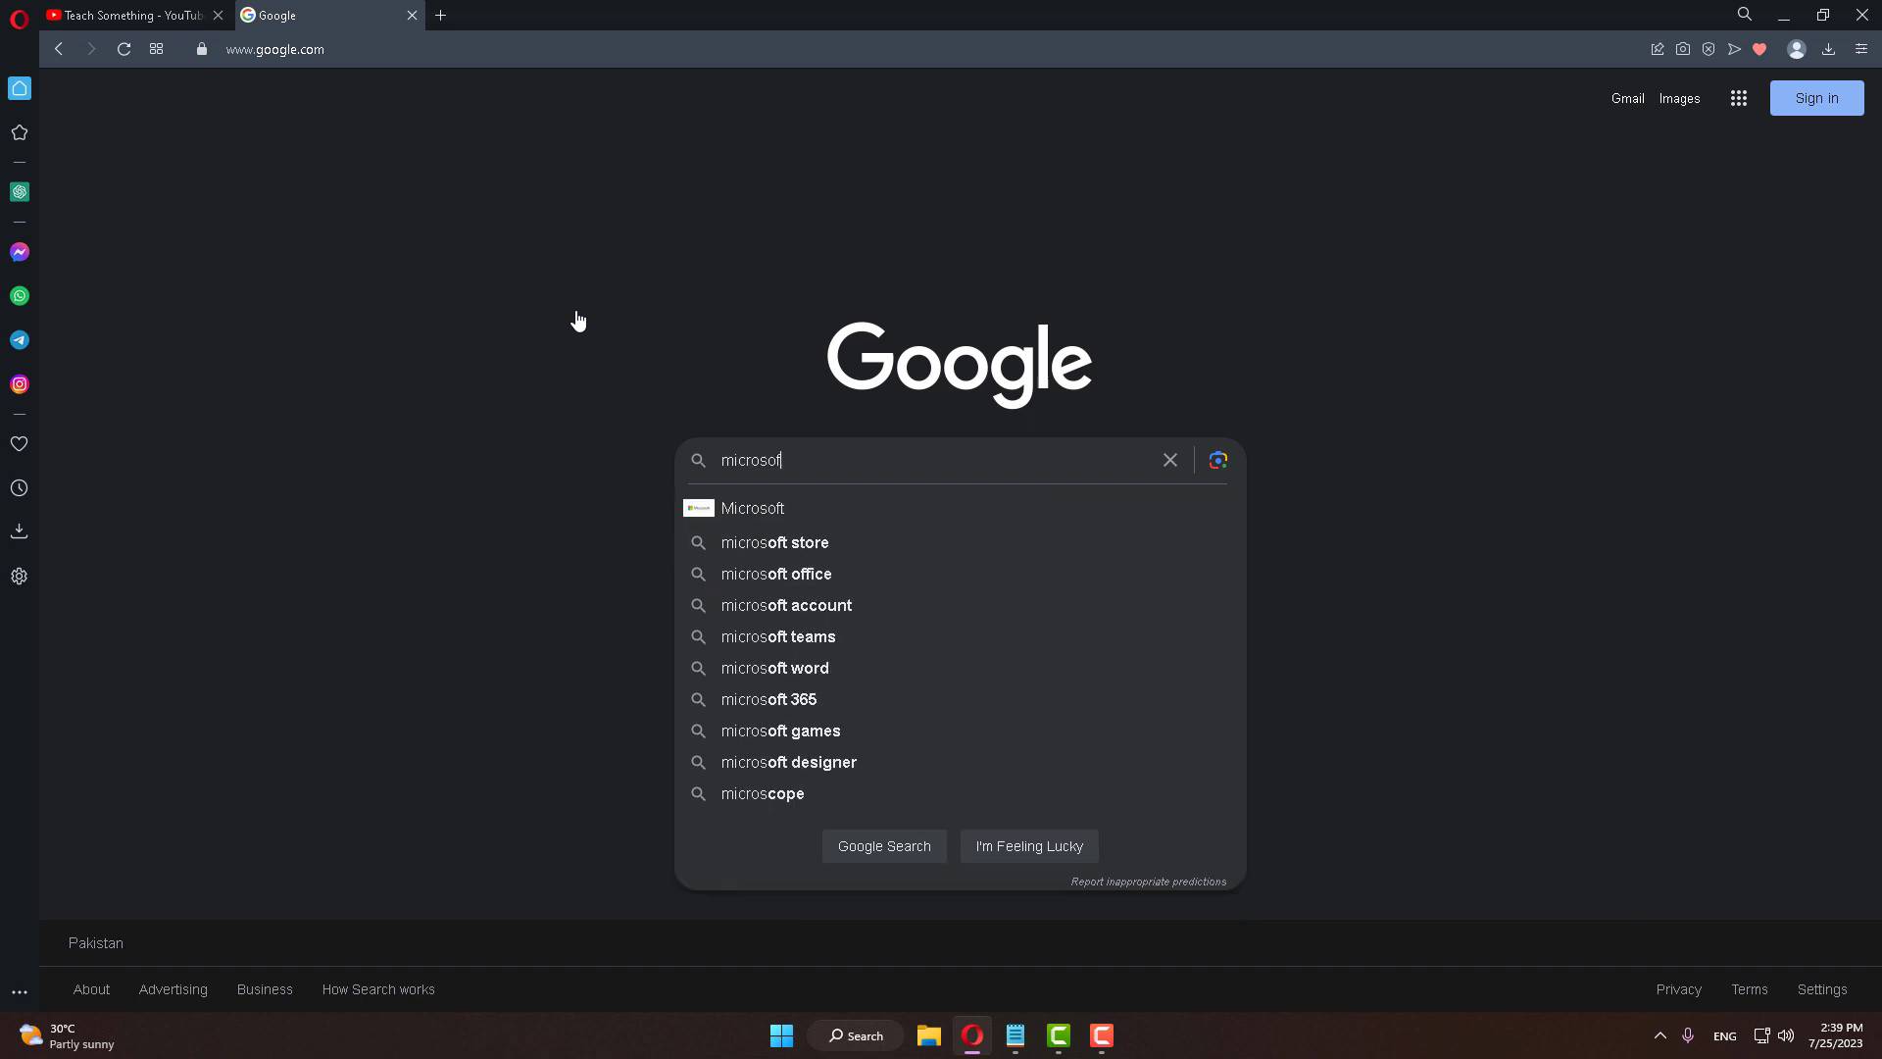
type("t update")
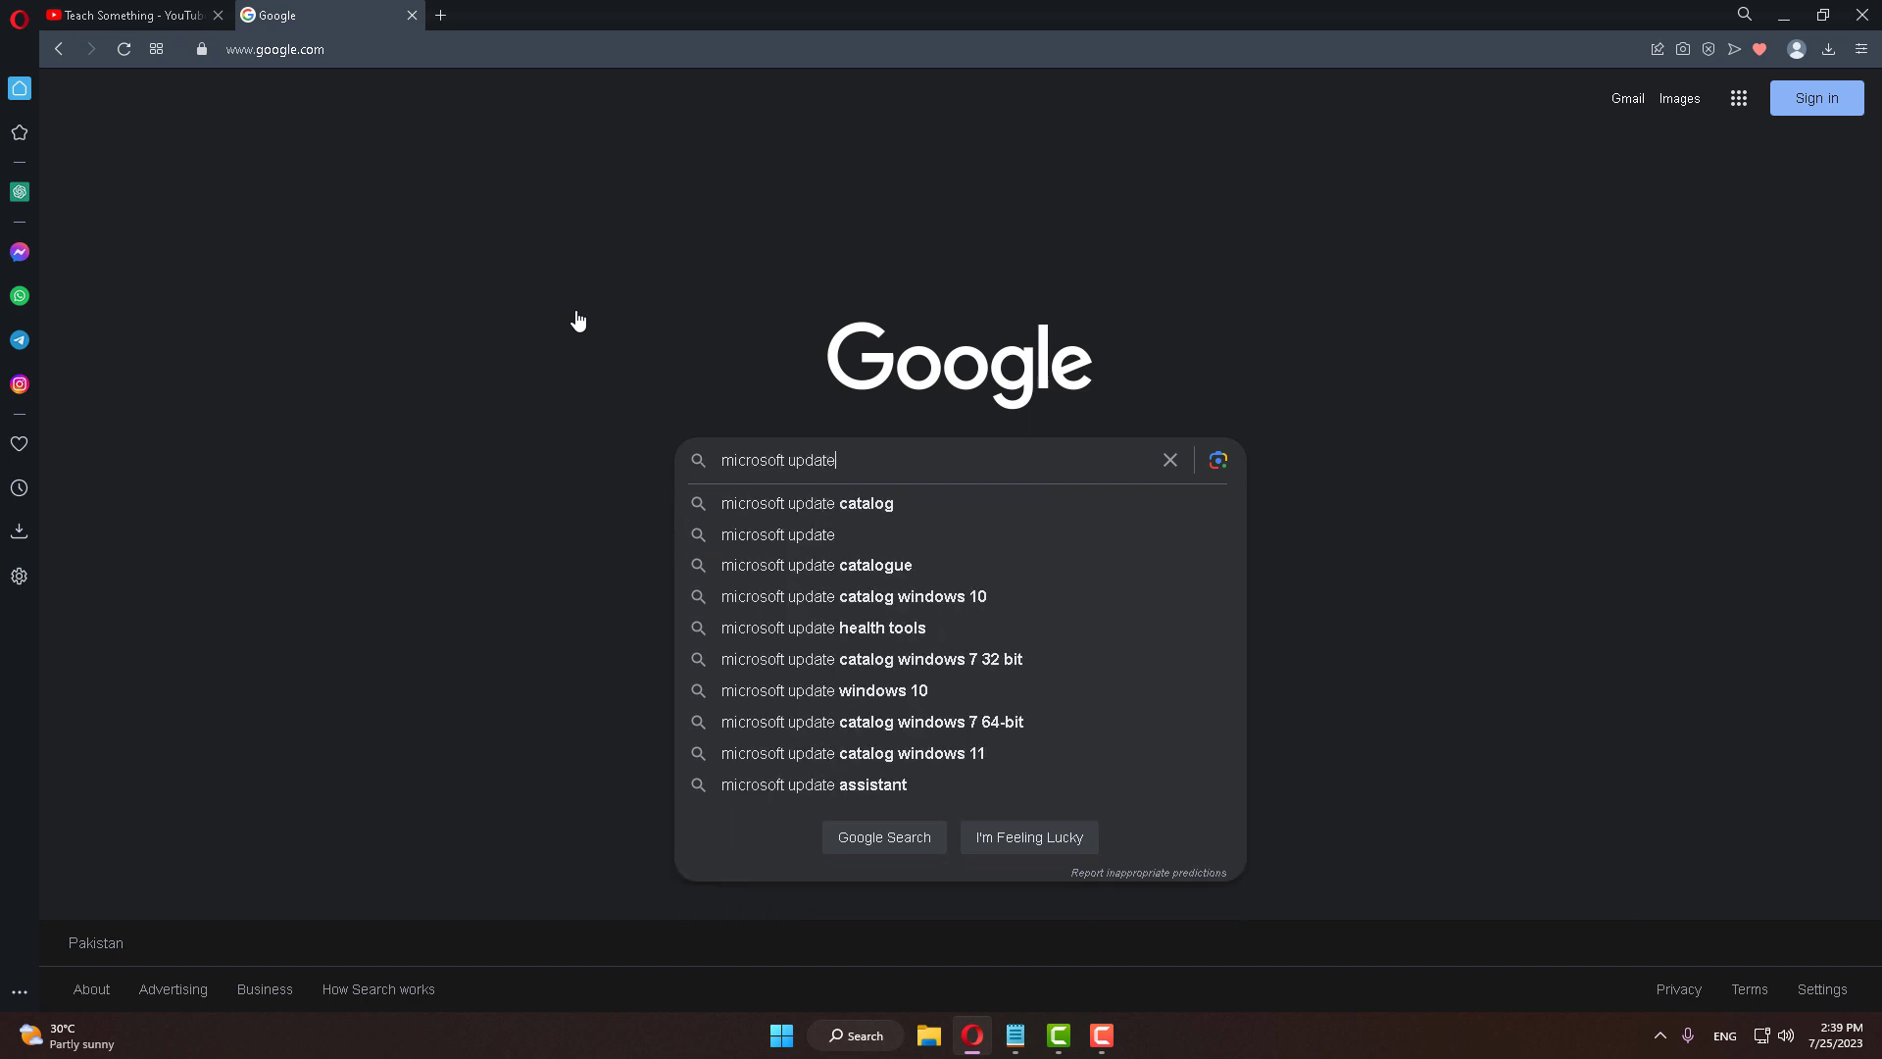
key("Down")
key("Return")
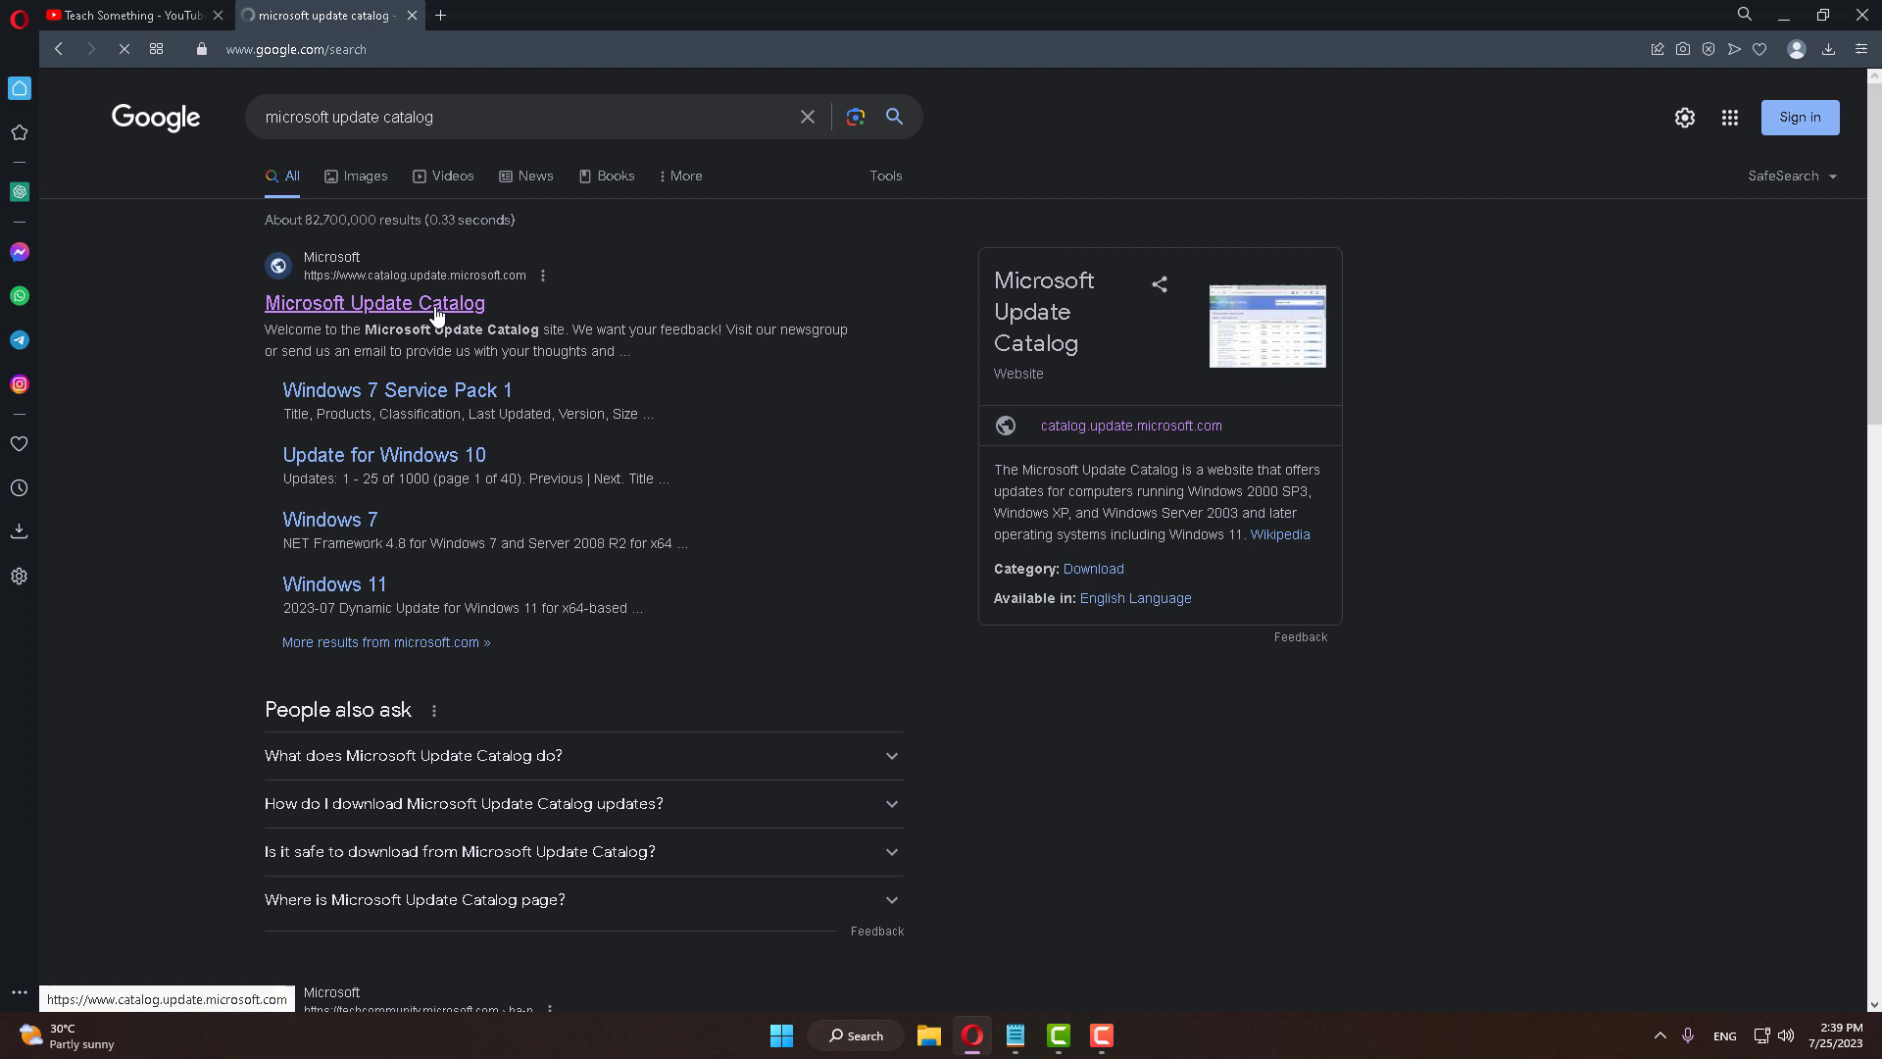
left_click(437, 307)
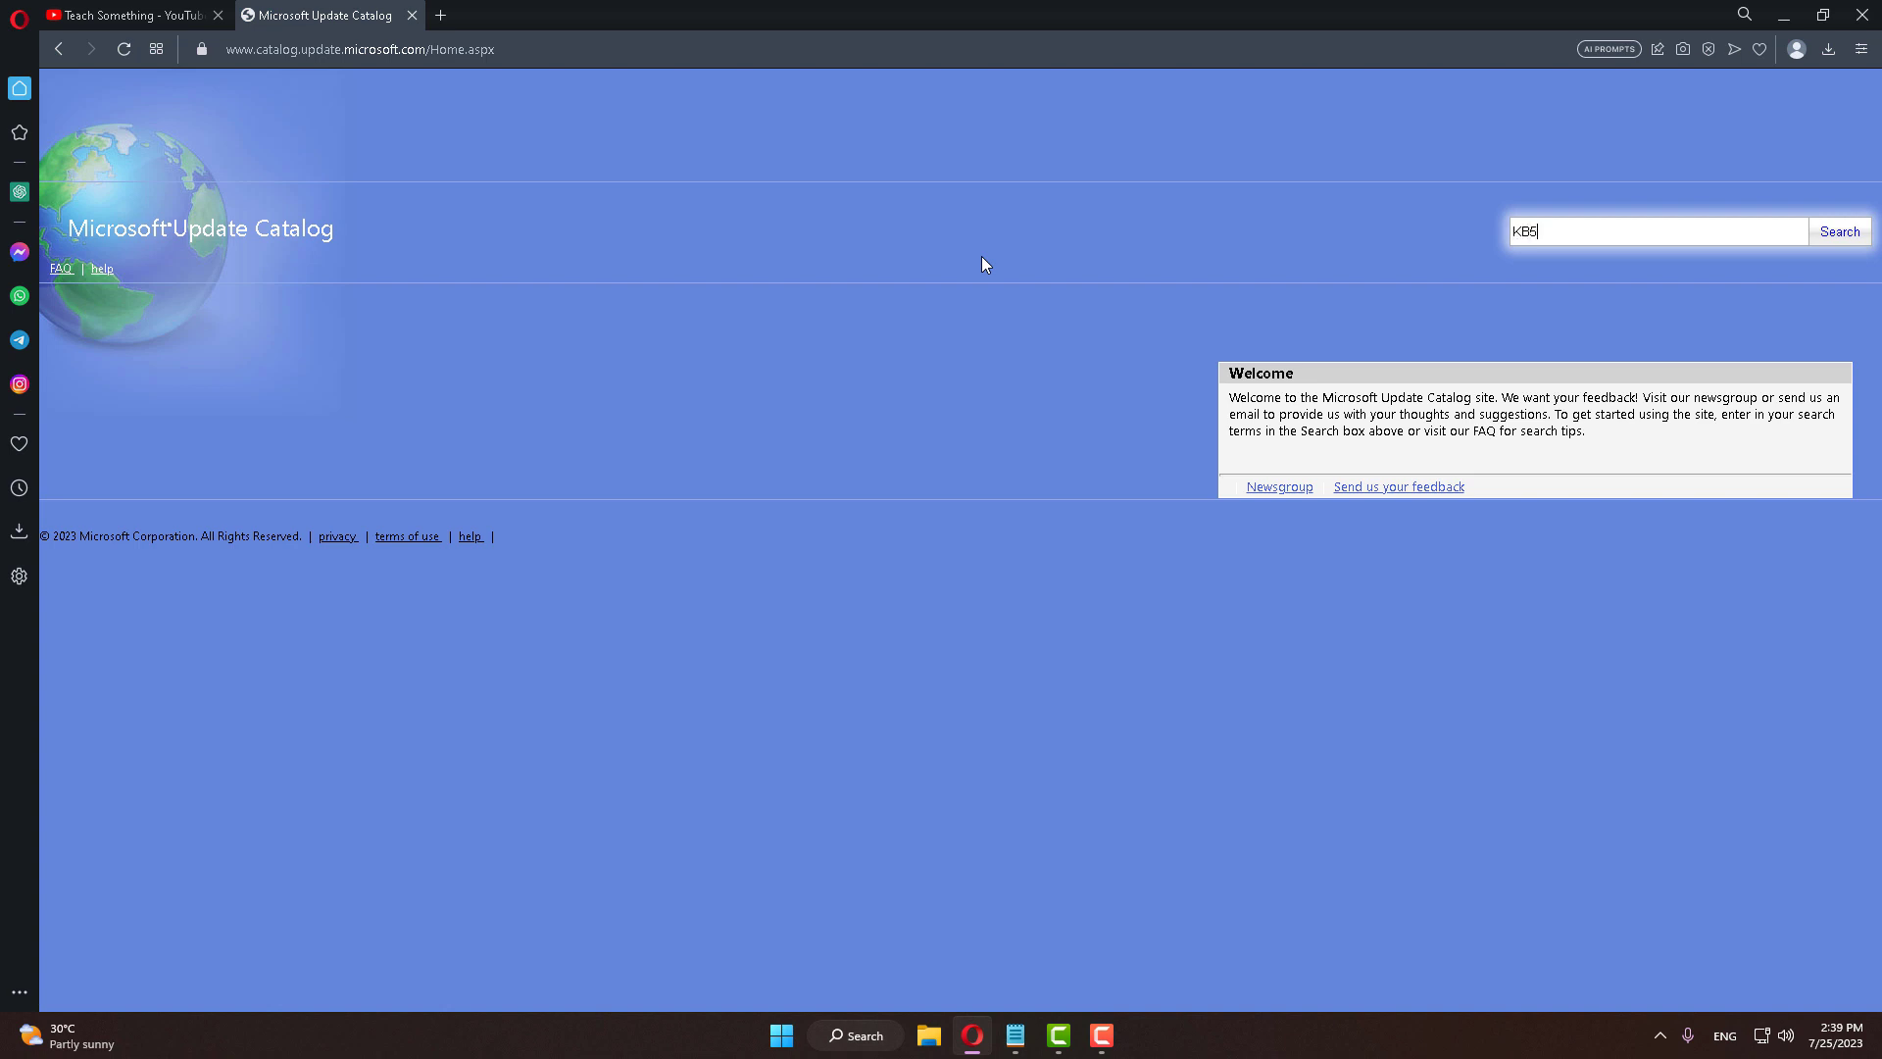
- Search the catalog for KB5011563 and save the Windows 11 x64 .msu package
type("011563")
left_click(1839, 232)
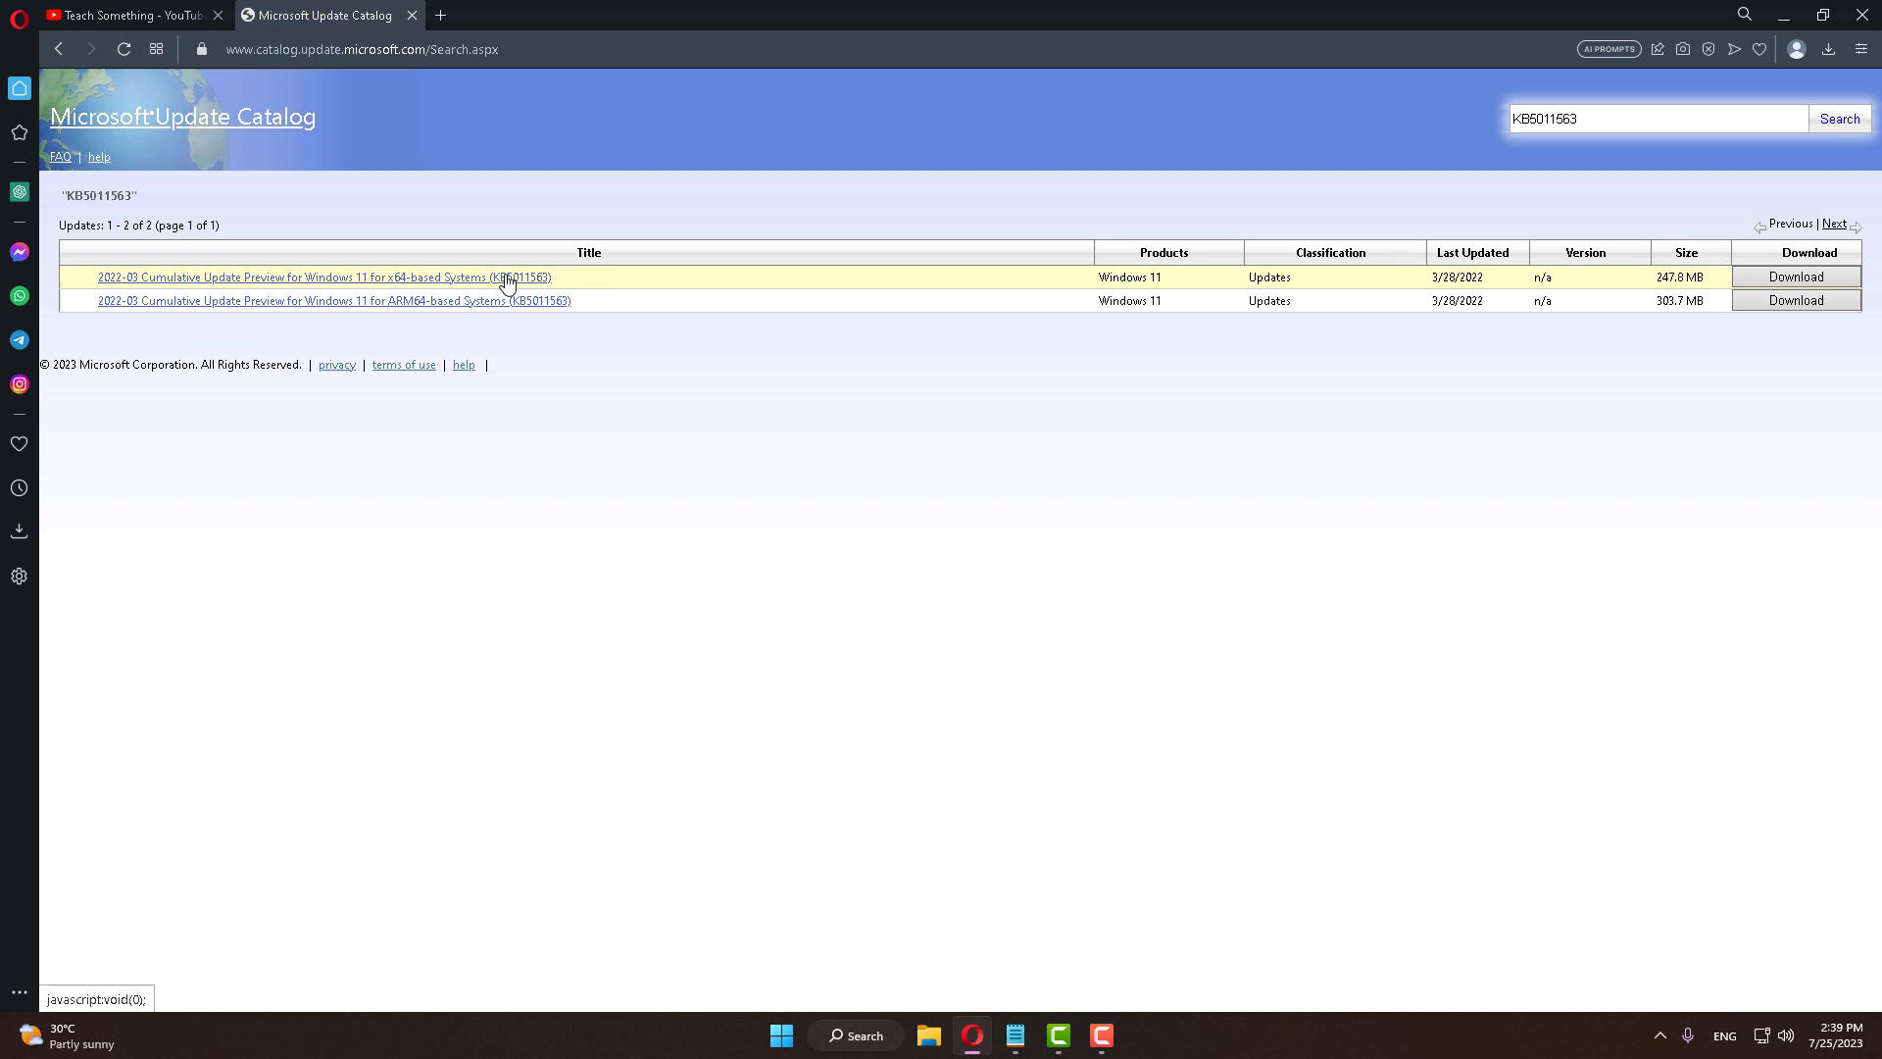
left_click(1770, 278)
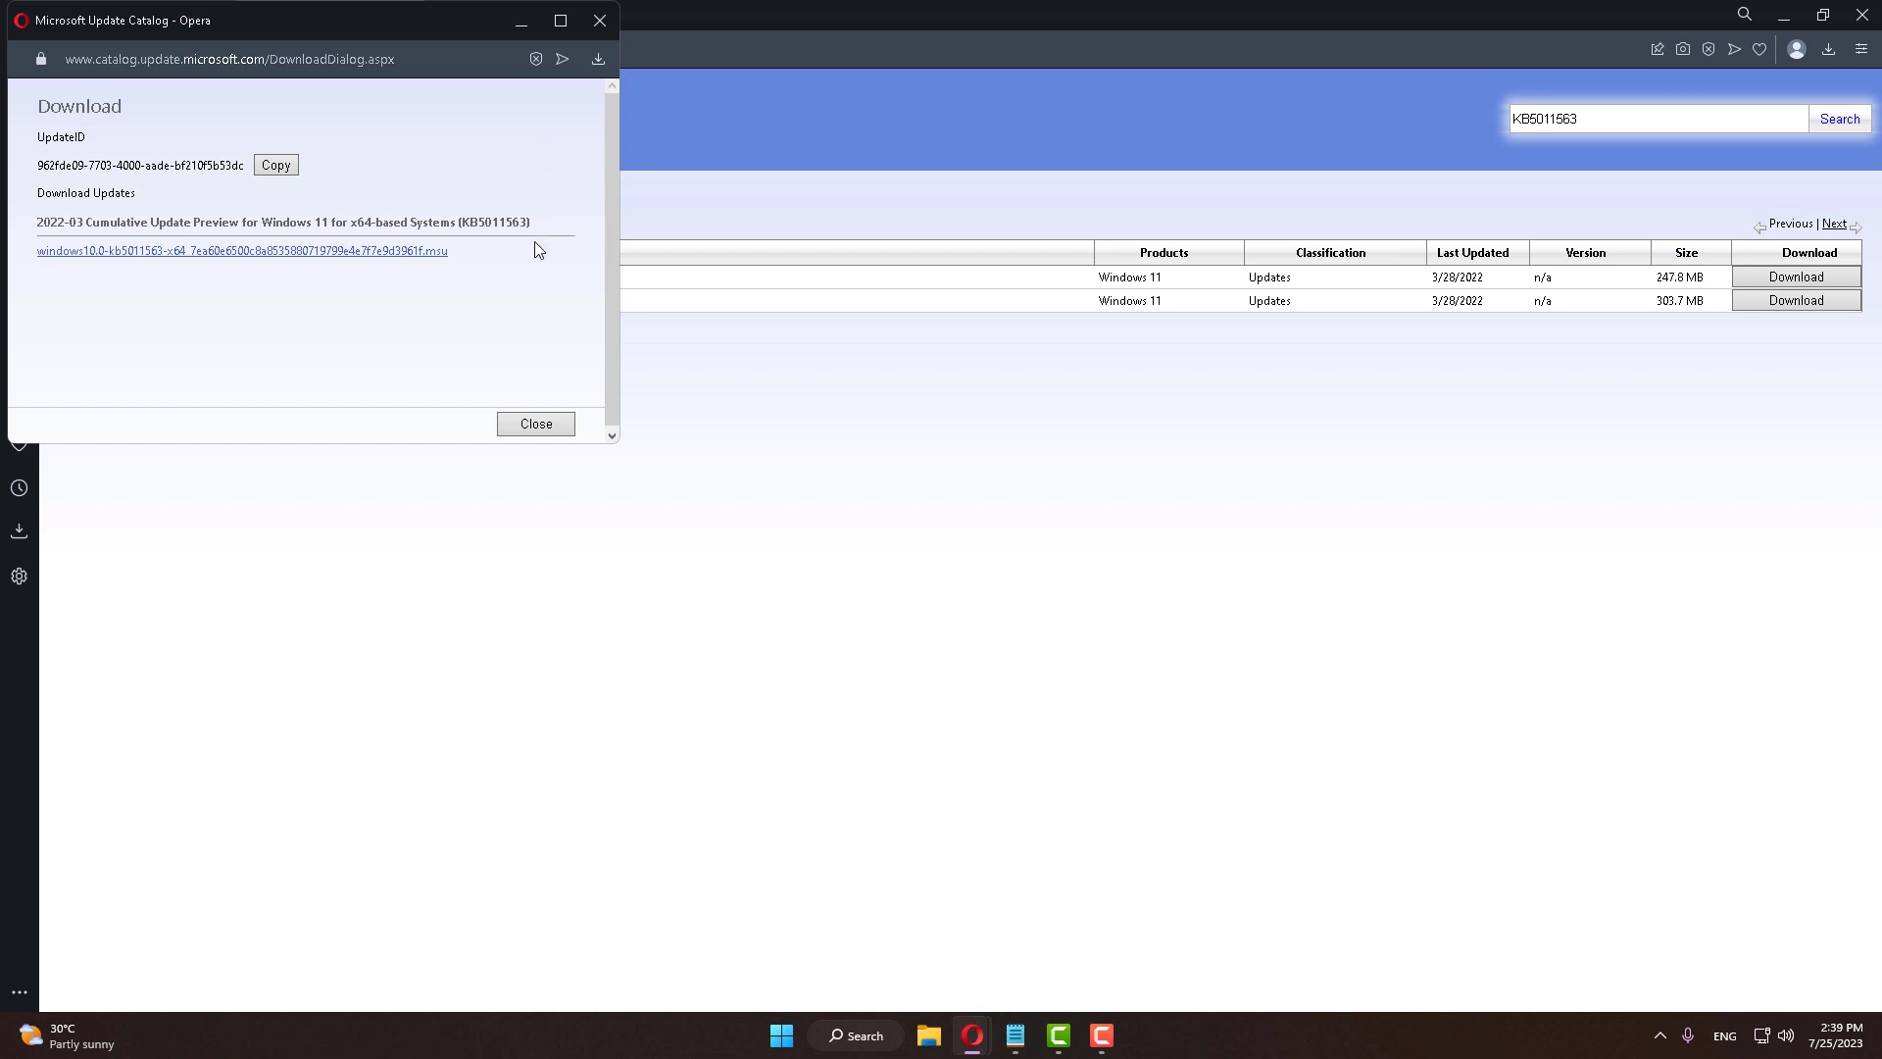
left_click(344, 252)
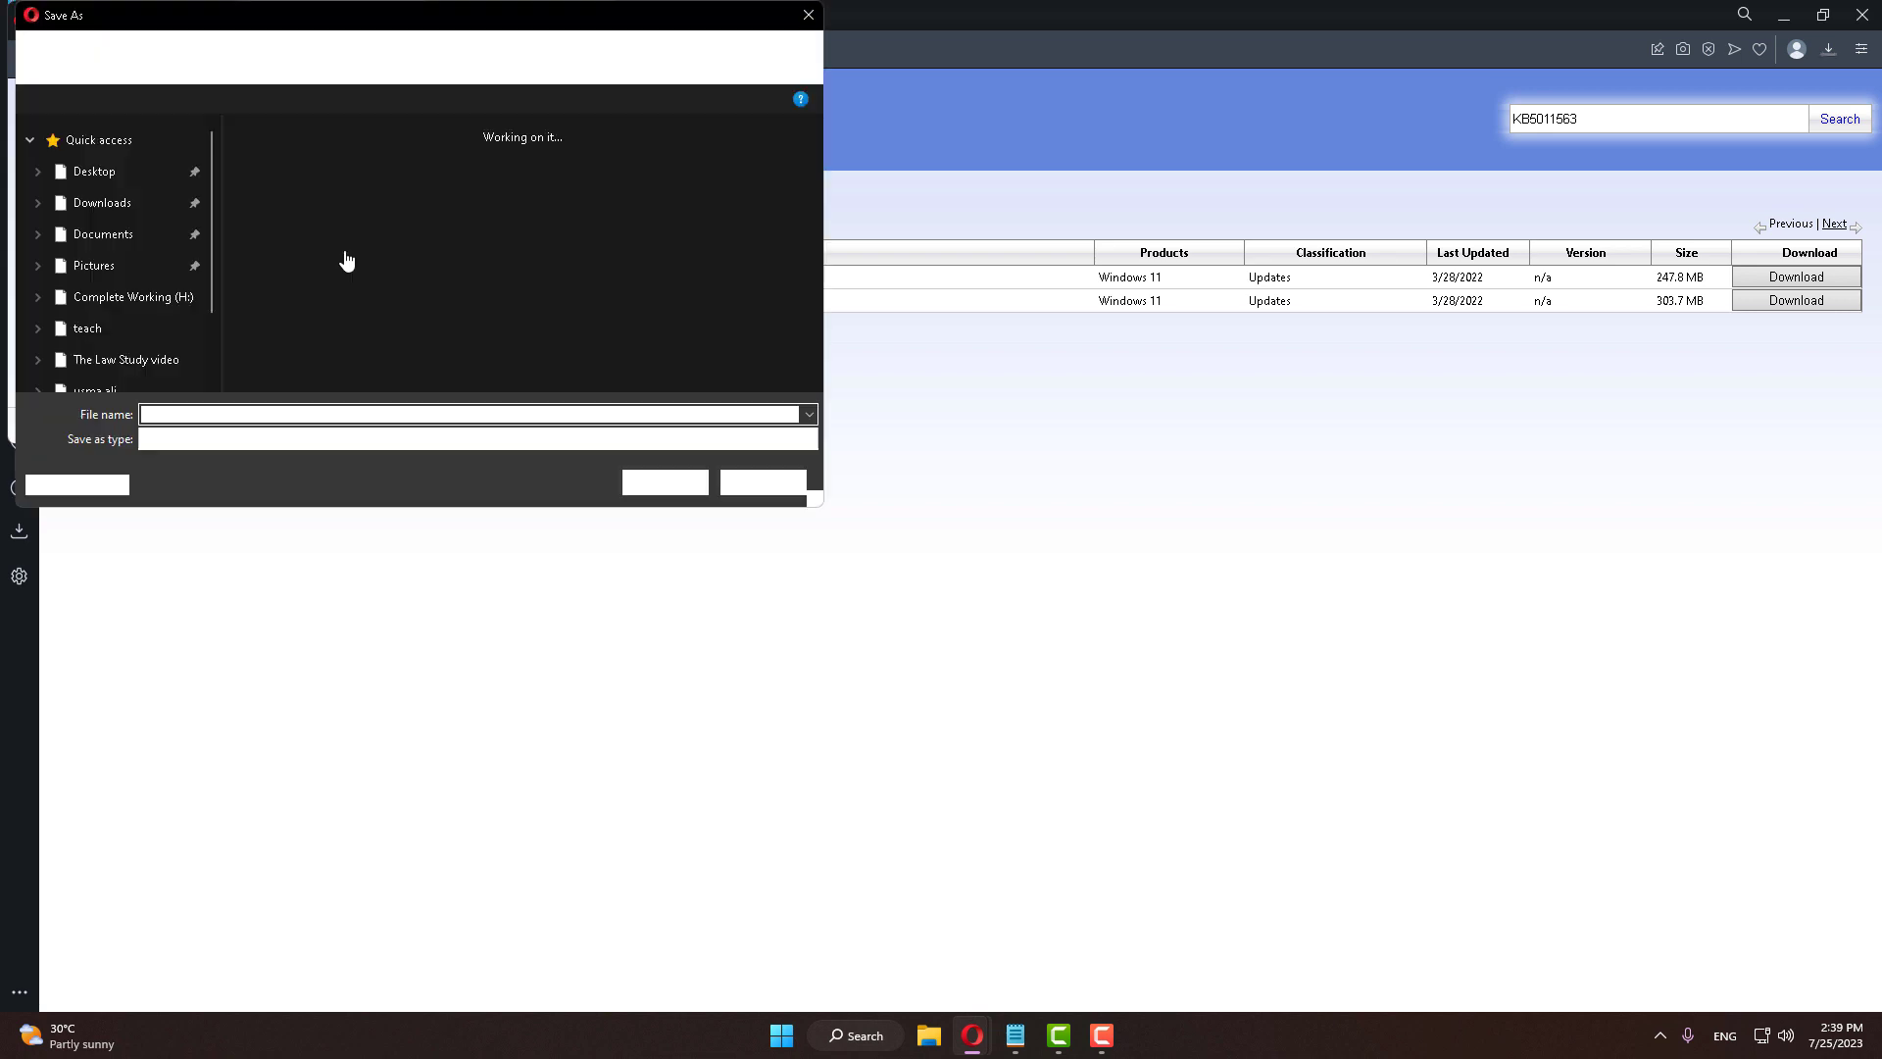
left_click(676, 480)
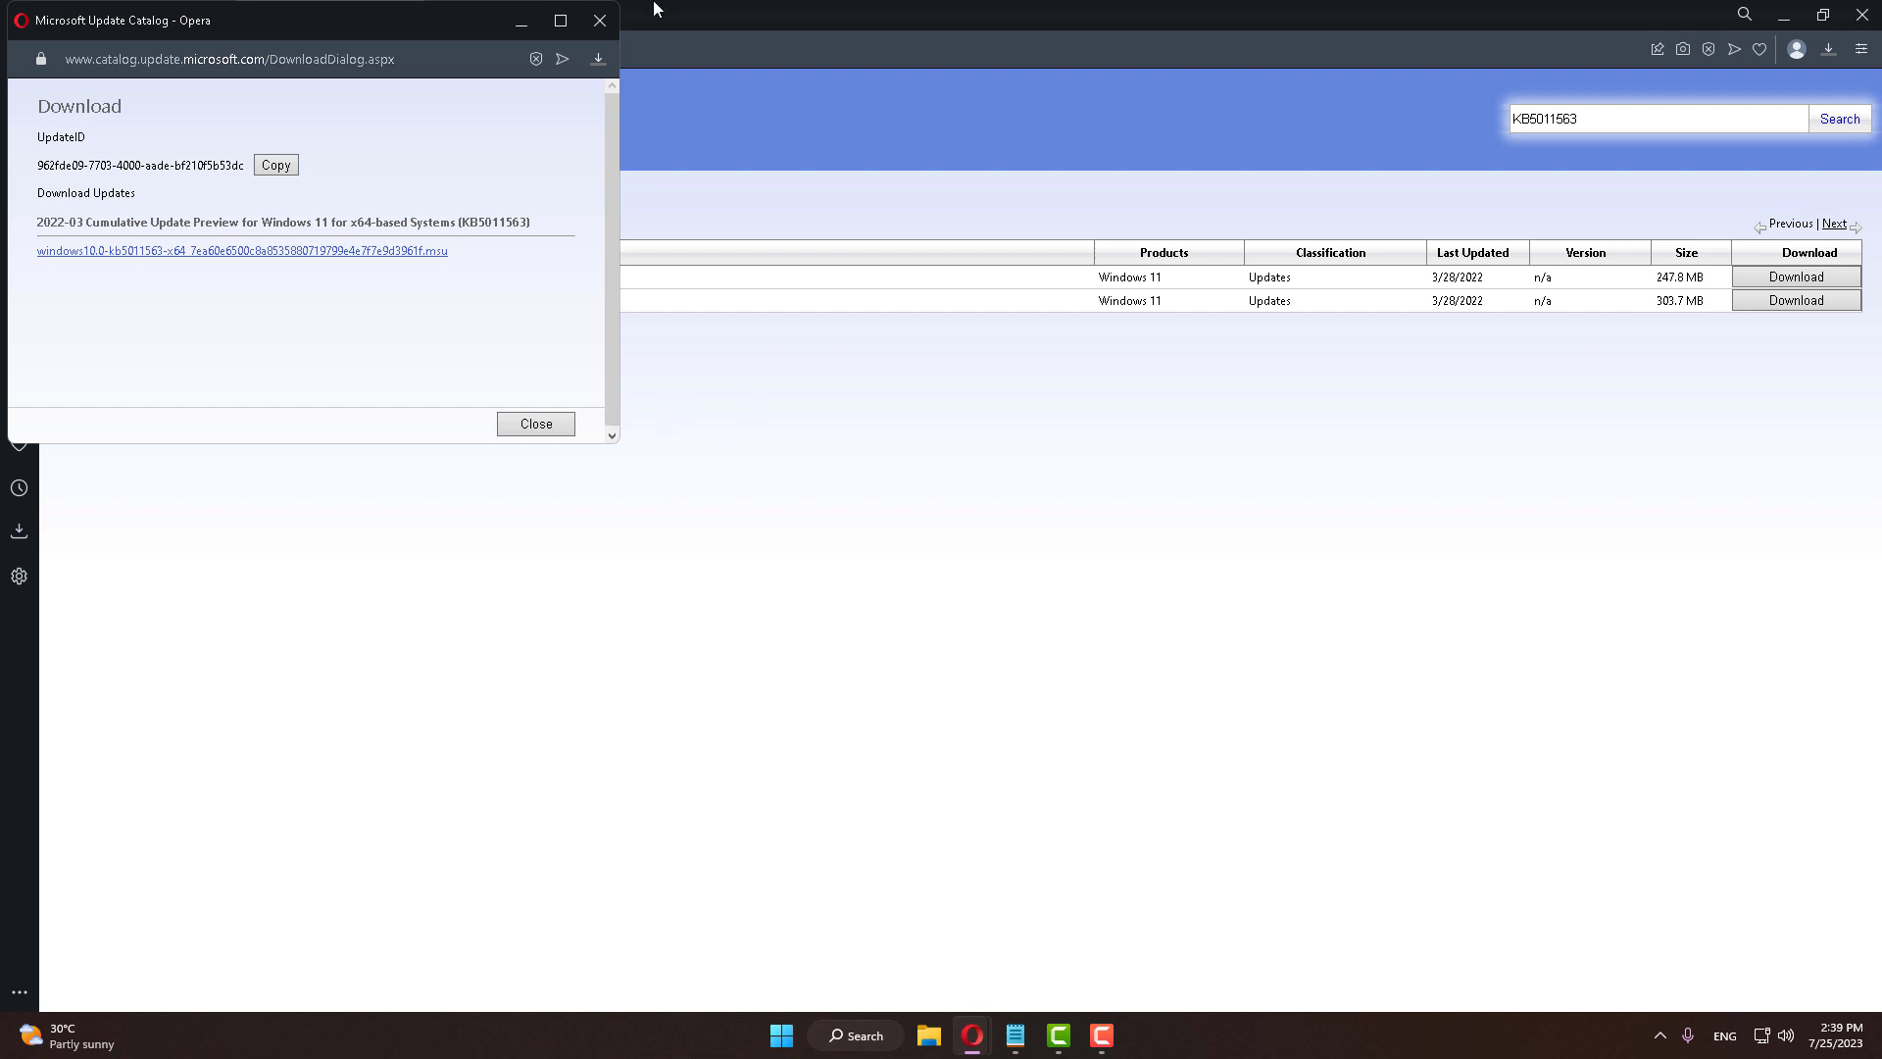
- Cancel the duplicate download in the Downloads panel and close the download popup
left_click(600, 61)
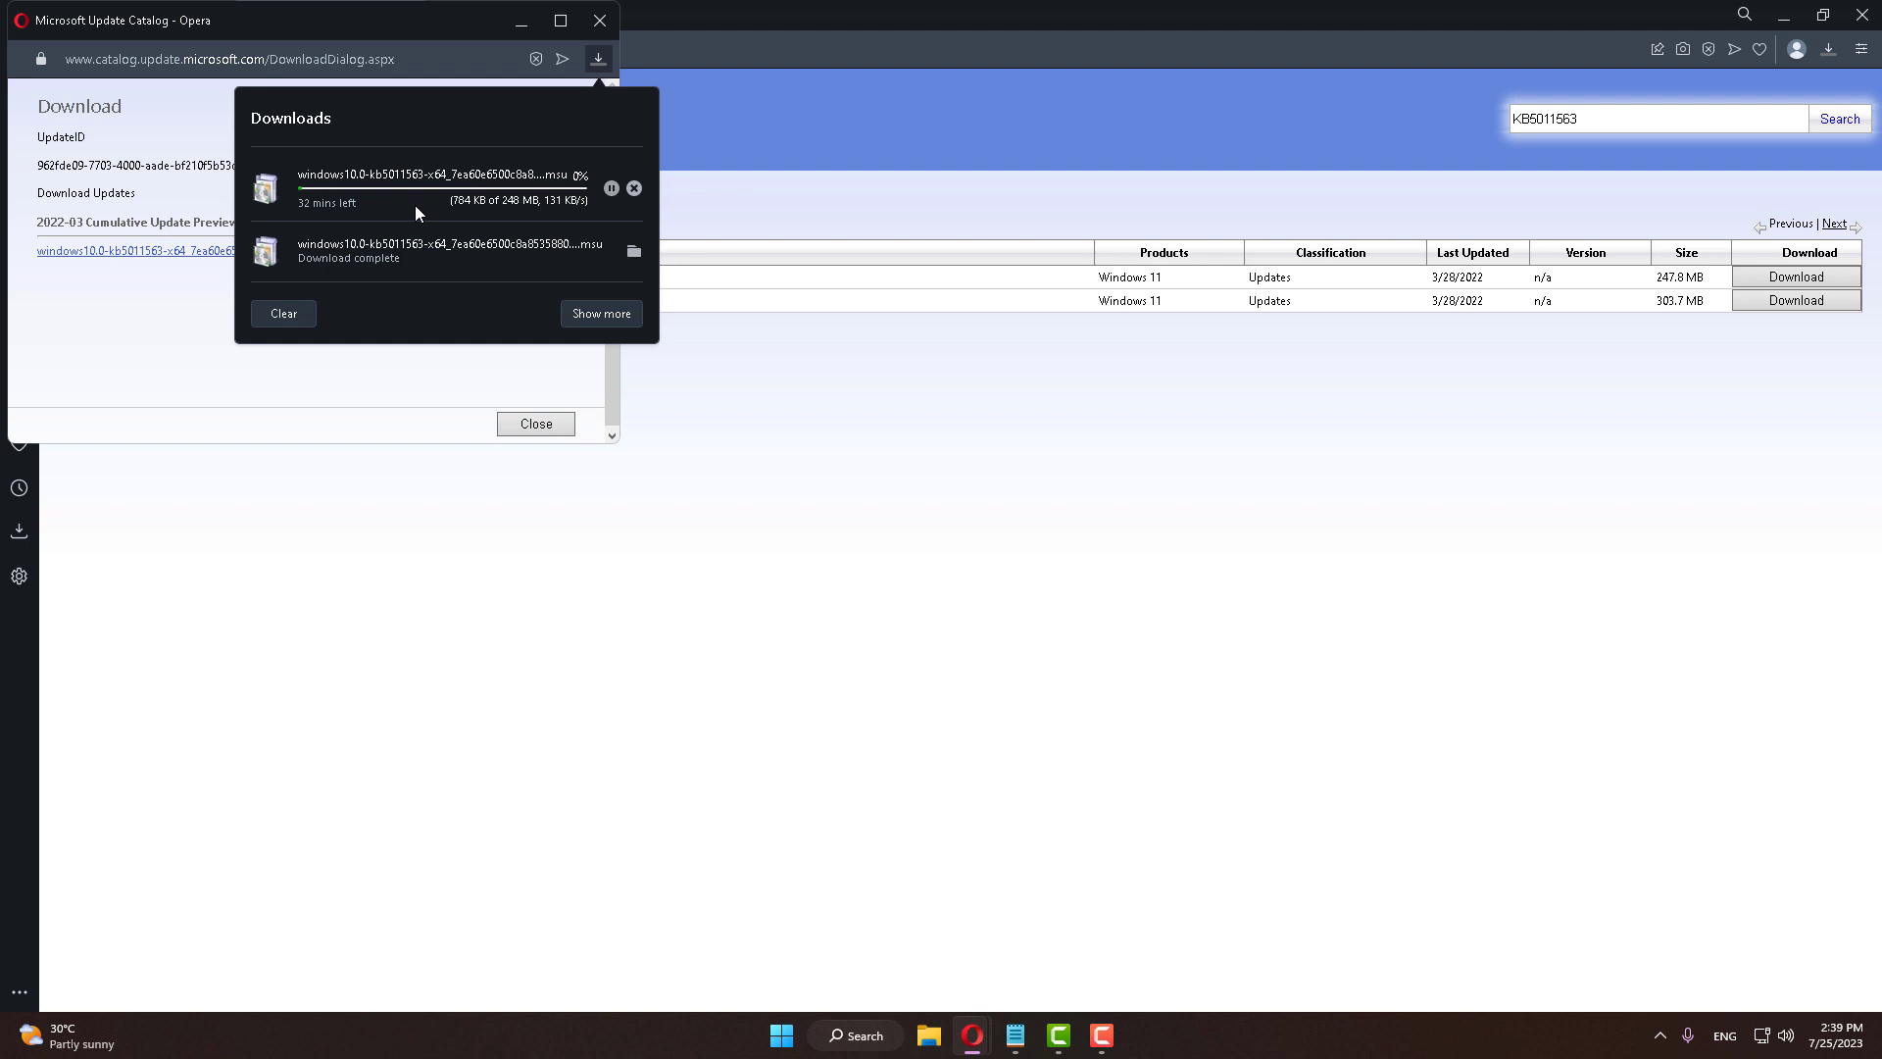
left_click(635, 138)
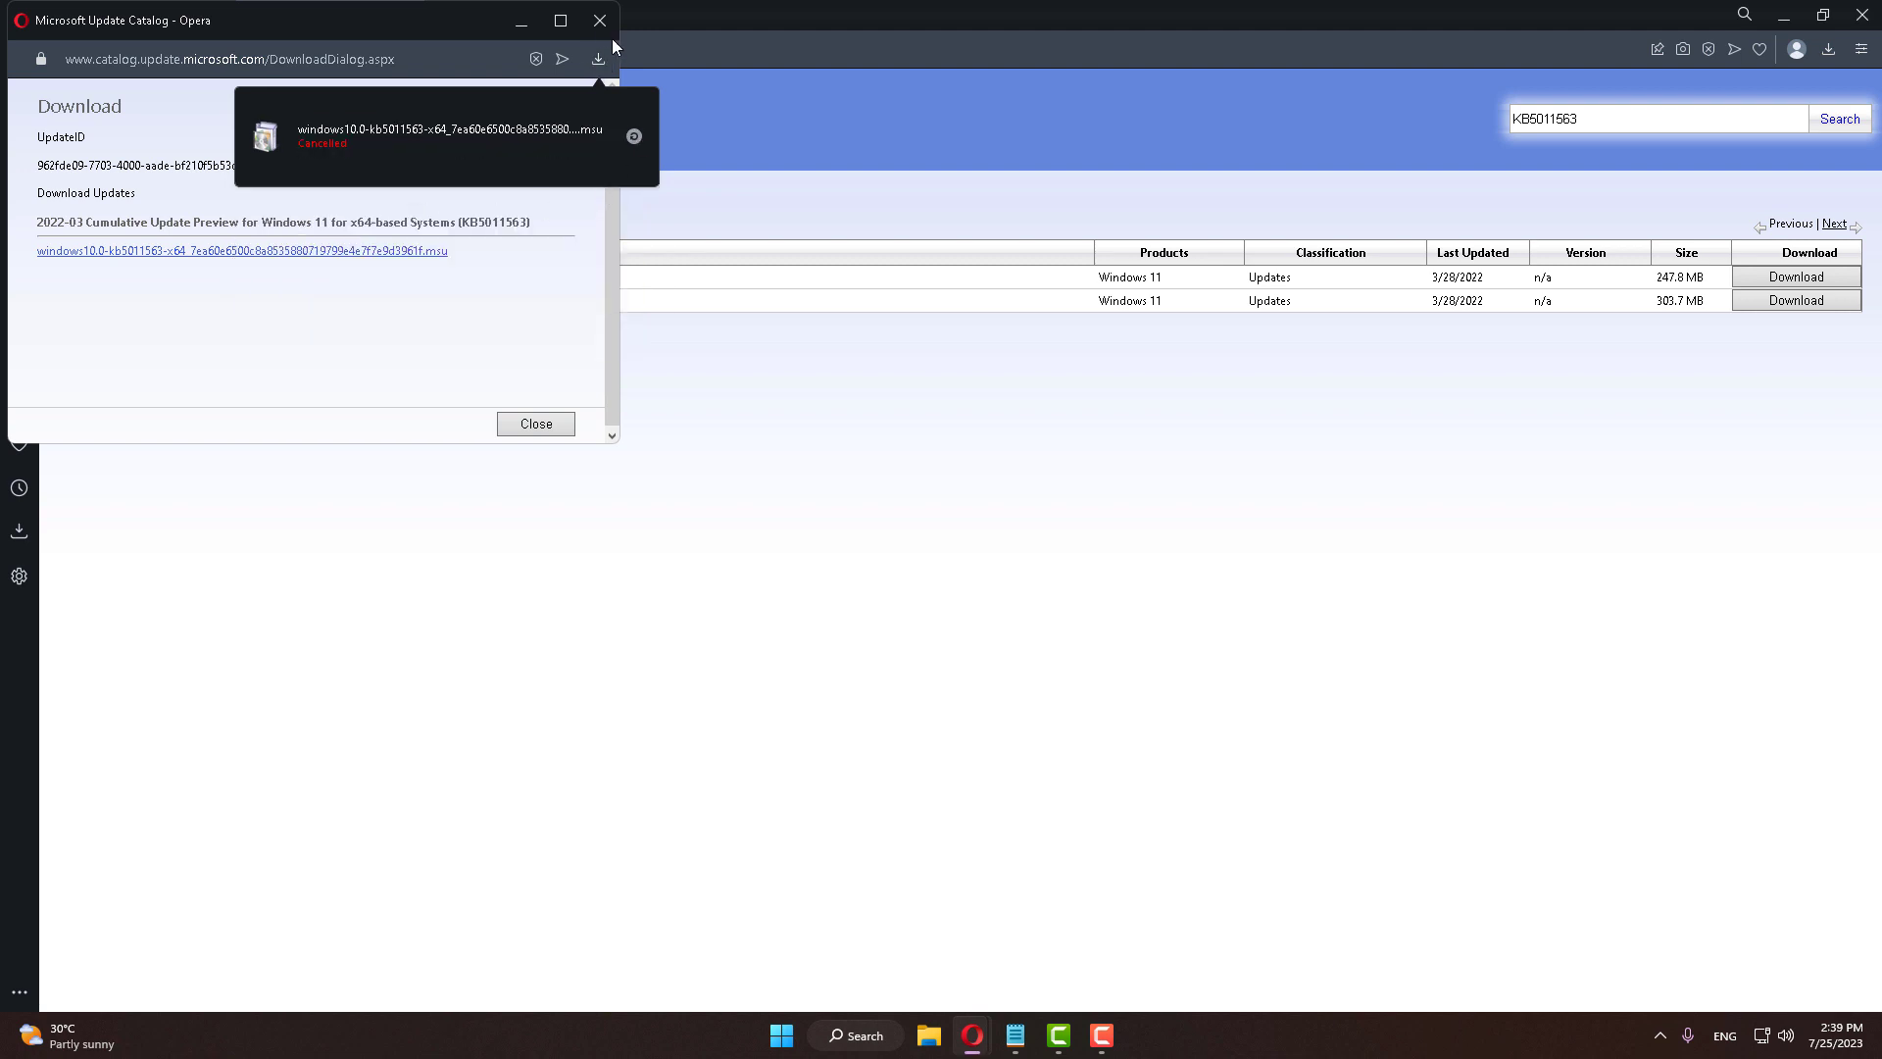
left_click(600, 20)
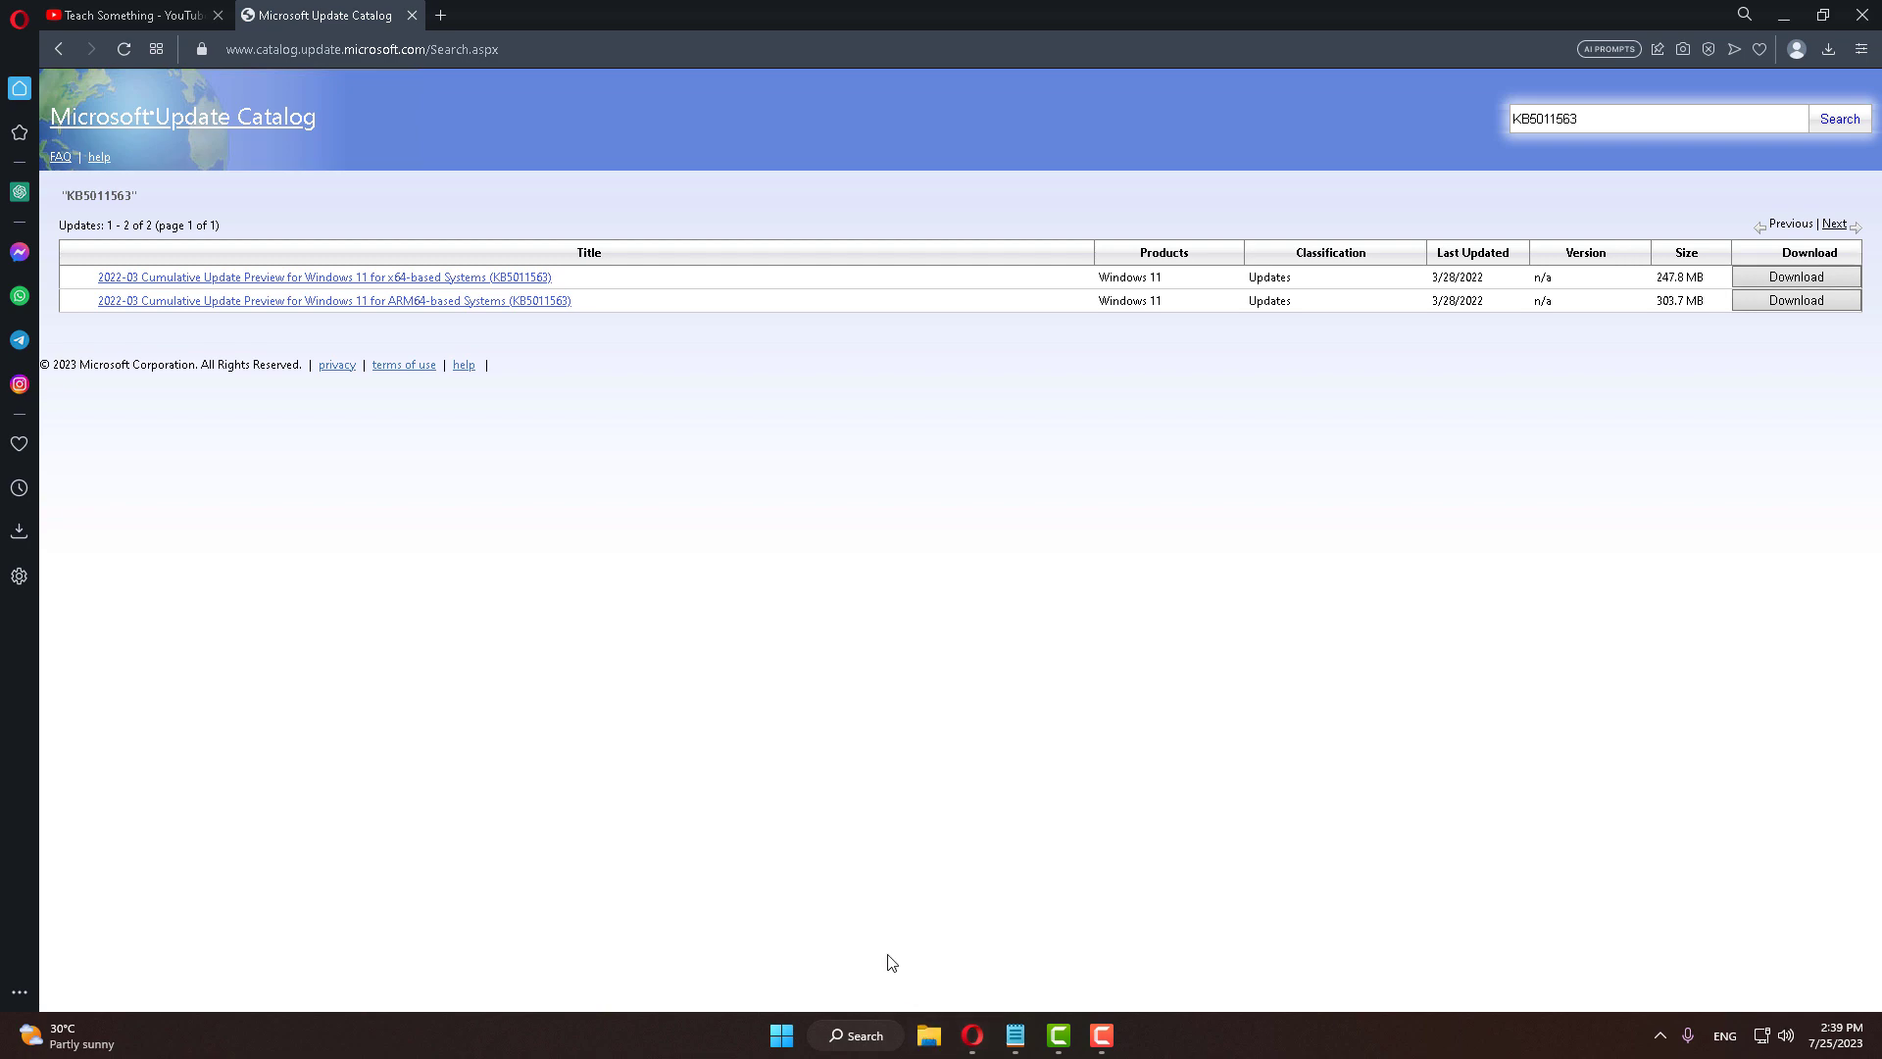
- Run the KB5011563 .msu package from the Downloads folder, allowing it past the security warning
left_click(929, 1035)
left_click(88, 217)
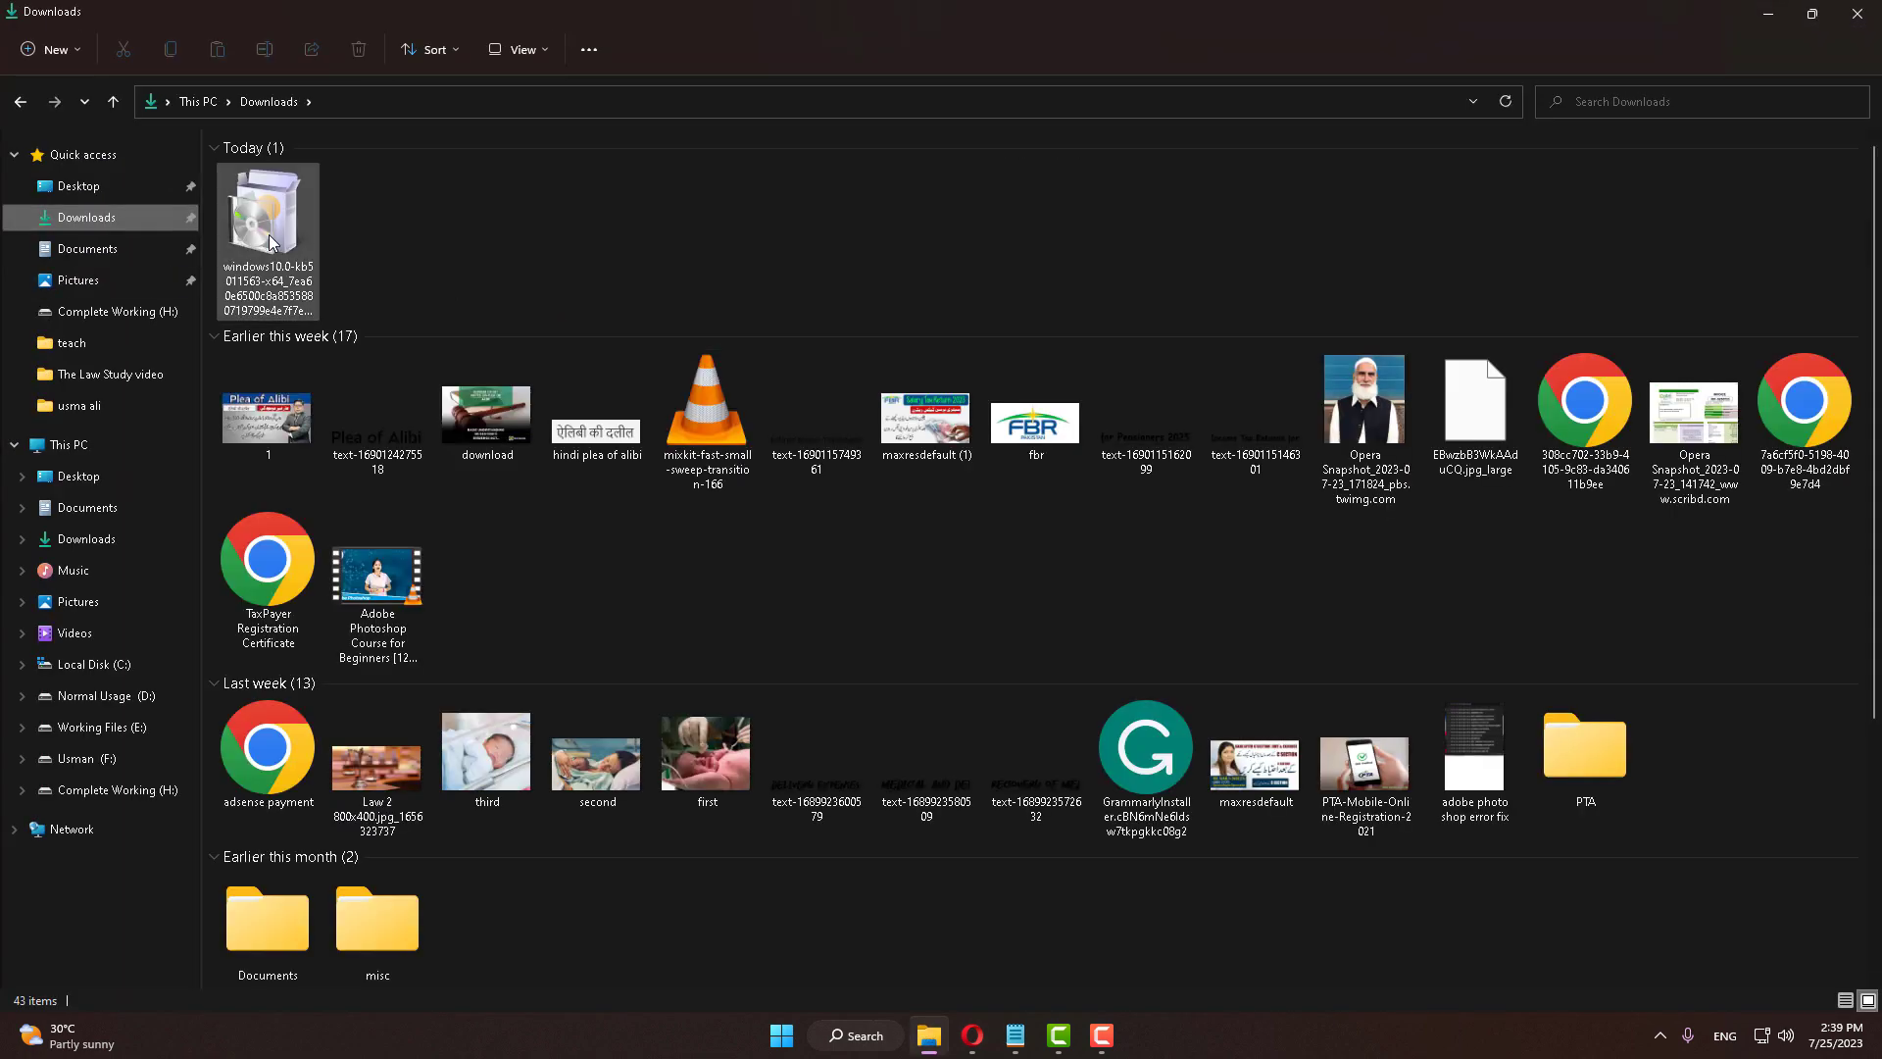
left_click(274, 242)
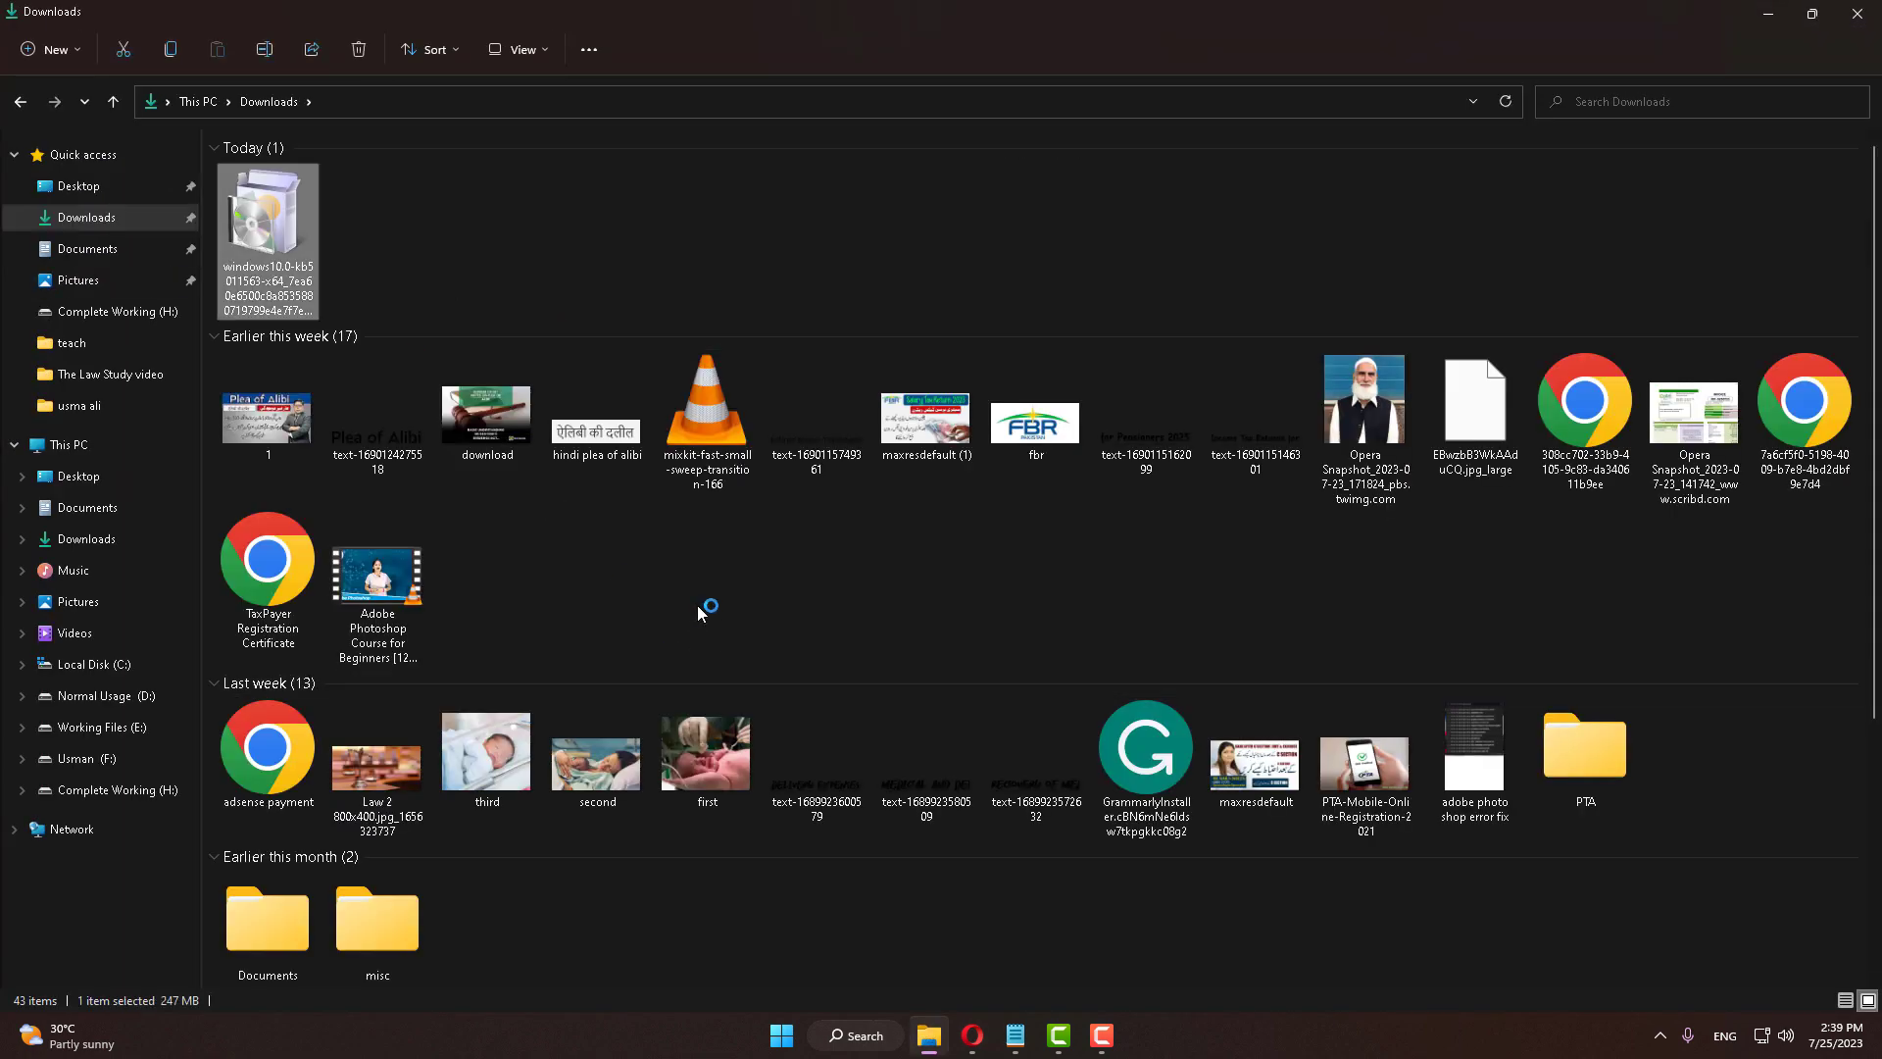
left_click(1005, 536)
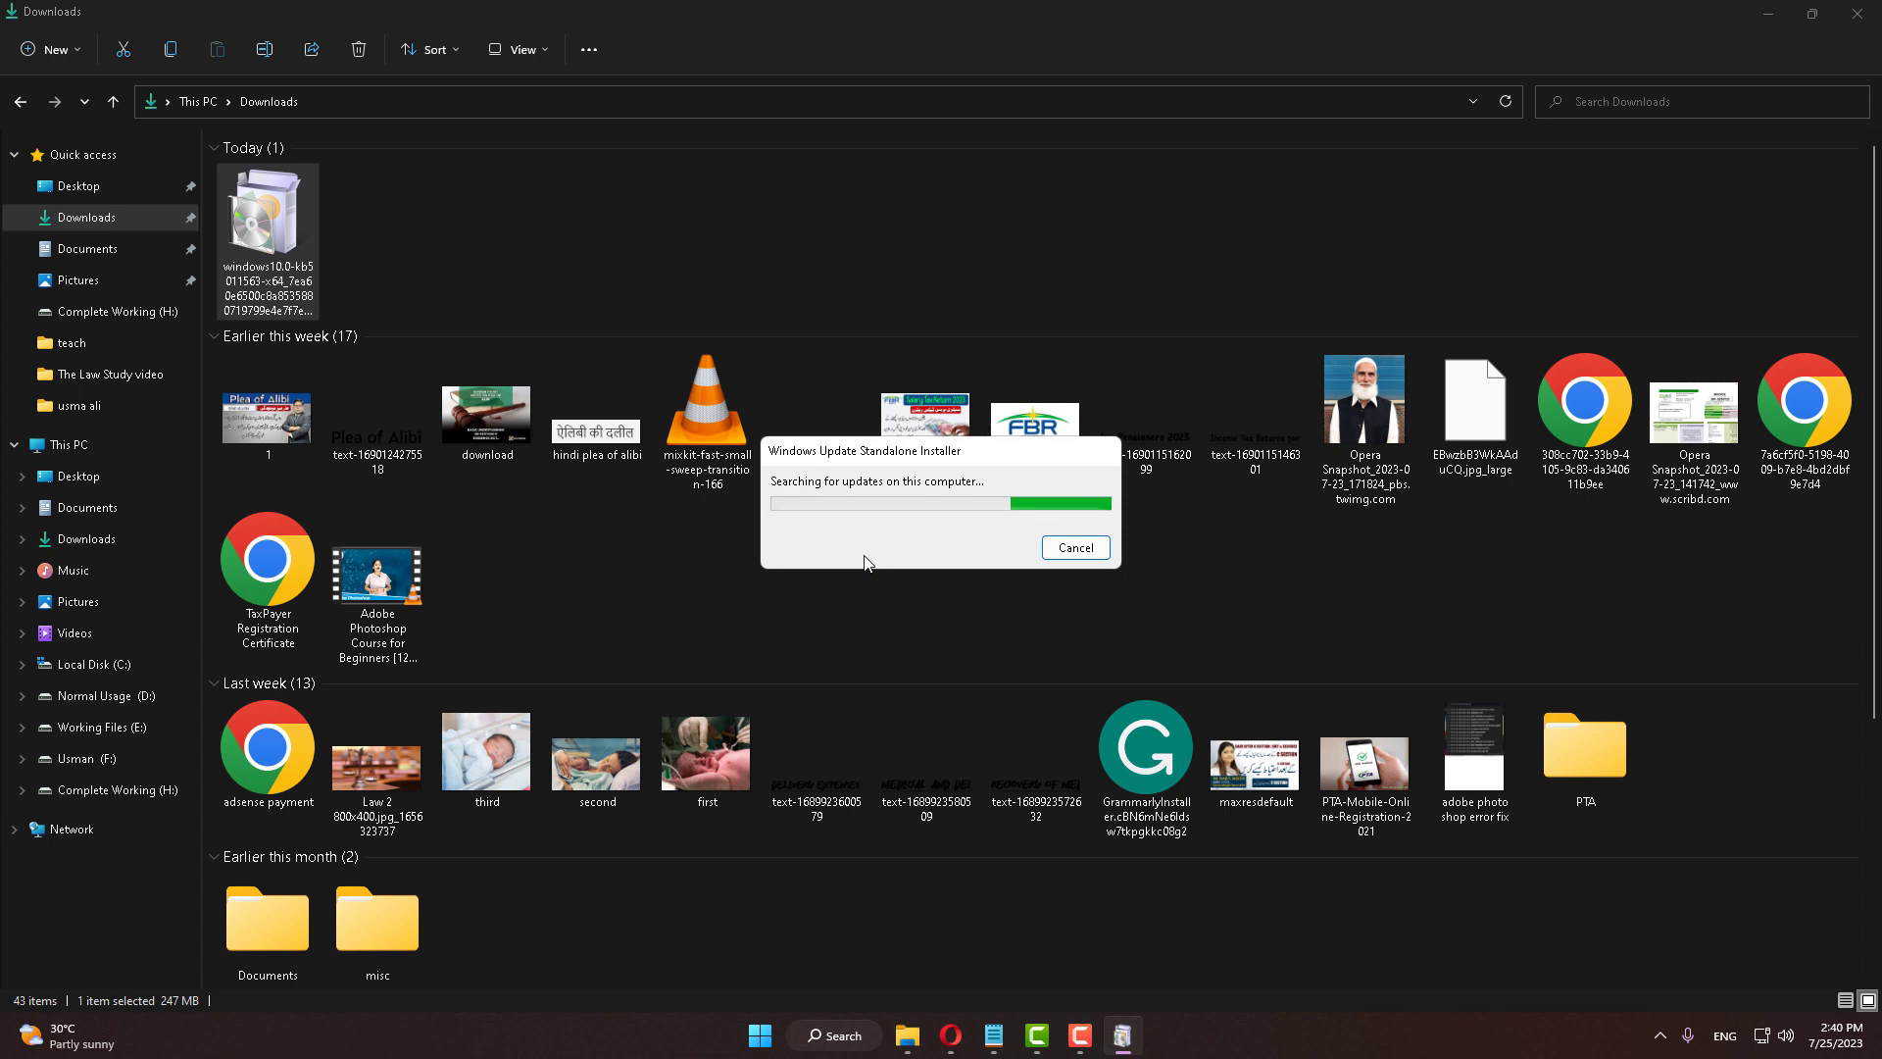
- Dismiss the installer error, close Downloads and the Update Catalog tab, and open a new tab
left_click(1061, 531)
left_click(1856, 13)
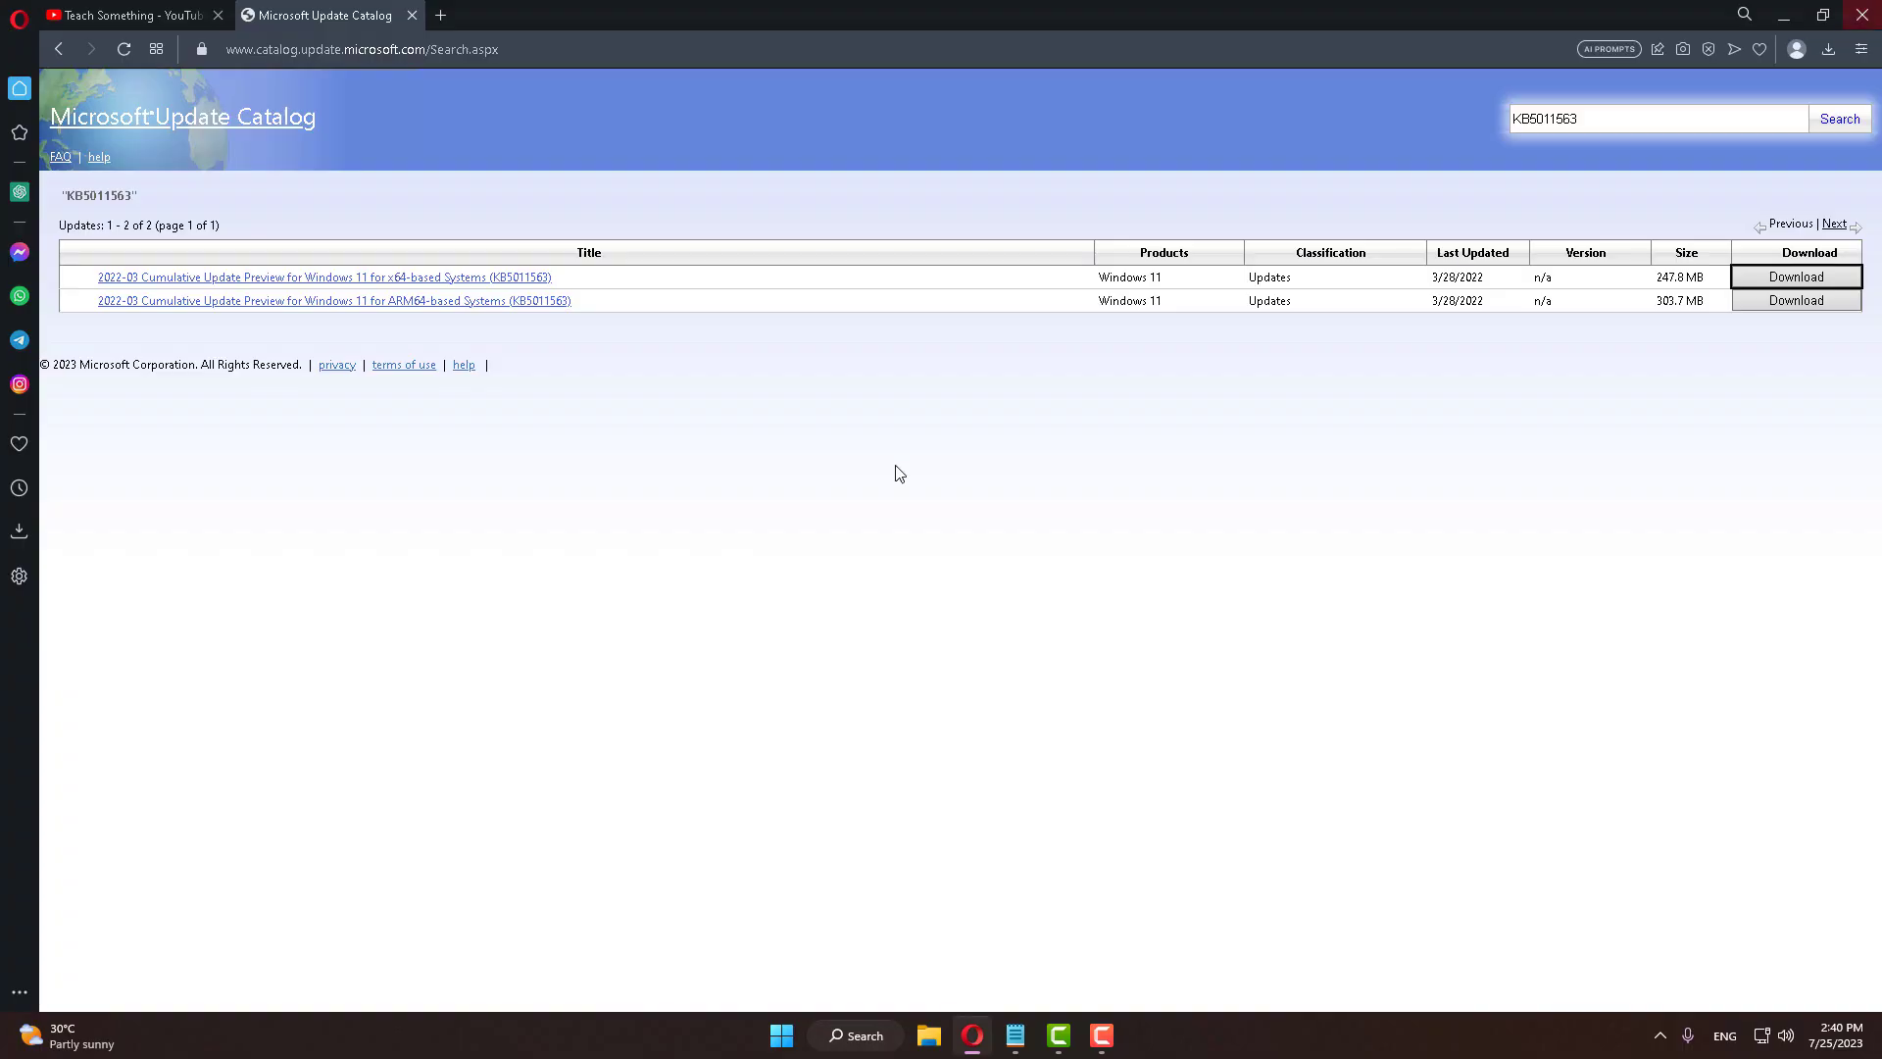
left_click(413, 16)
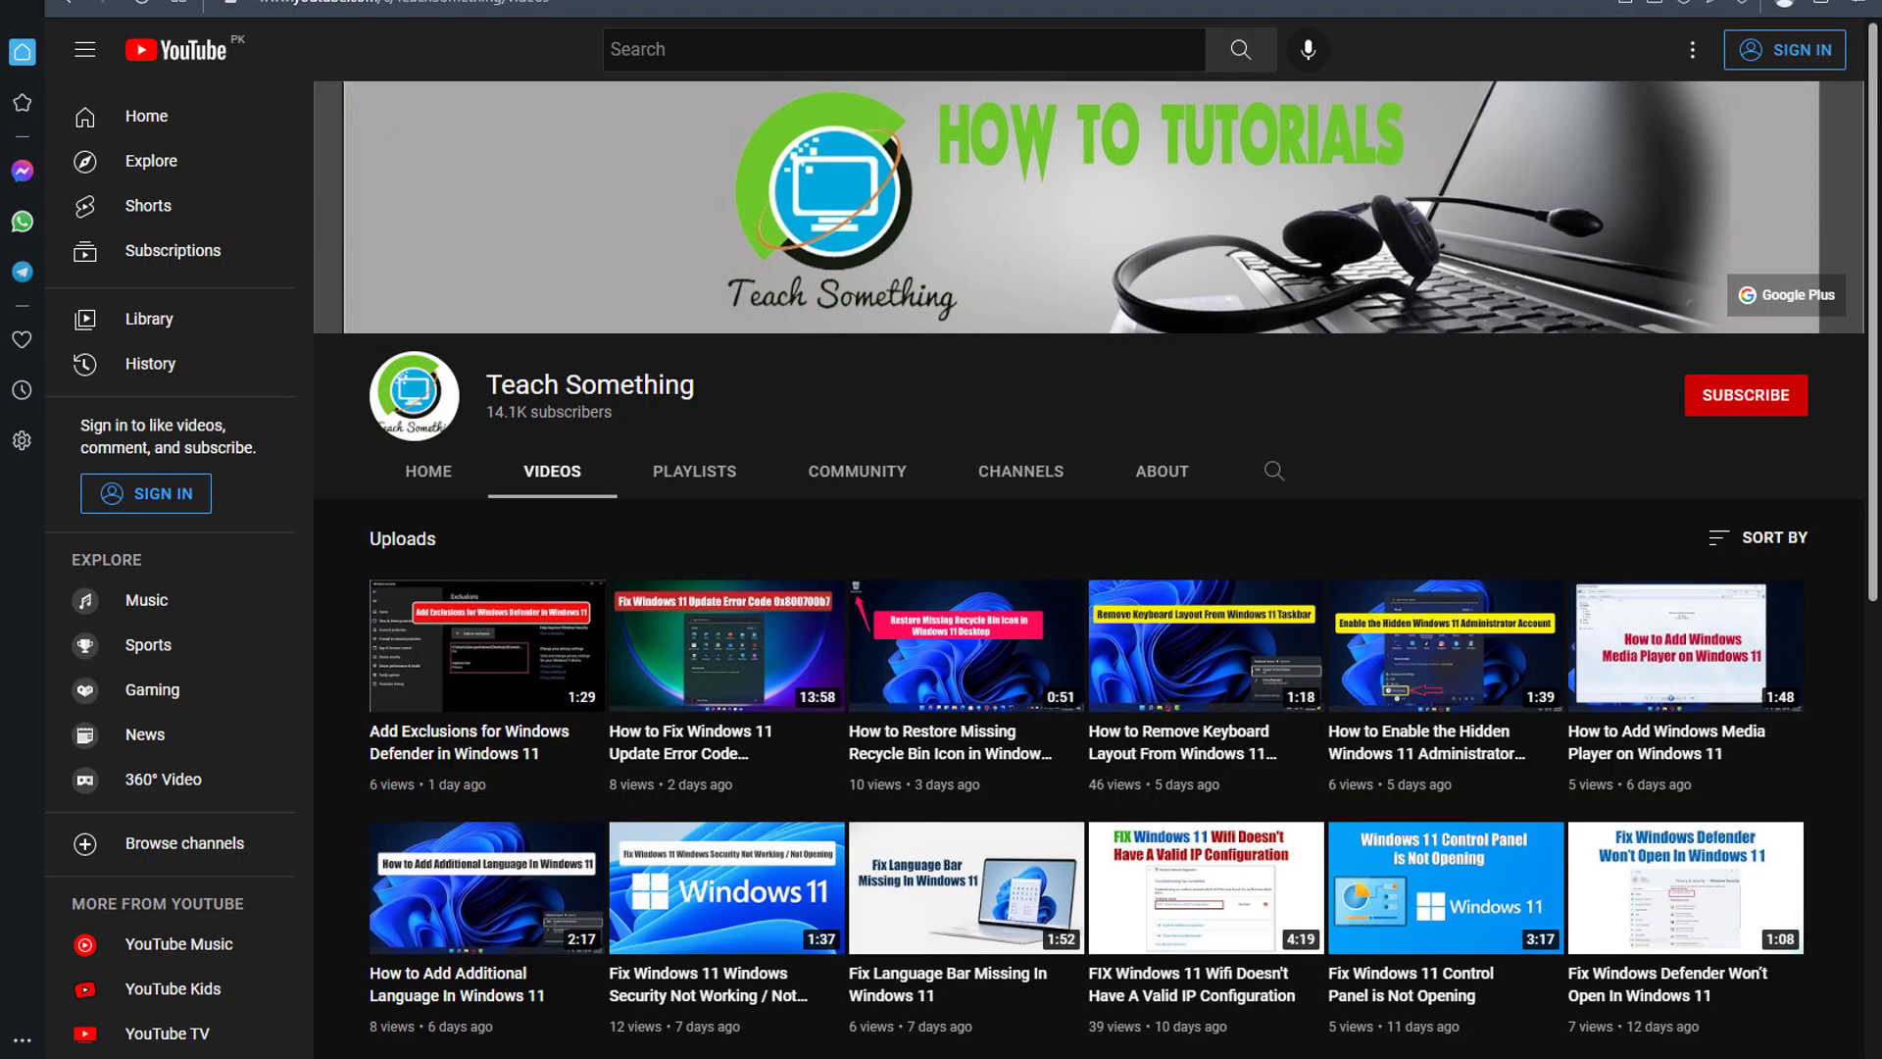
key("ctrl+t")
- Google 'windows 11 download' and open Microsoft's Download Windows 11 page
left_click(533, 299)
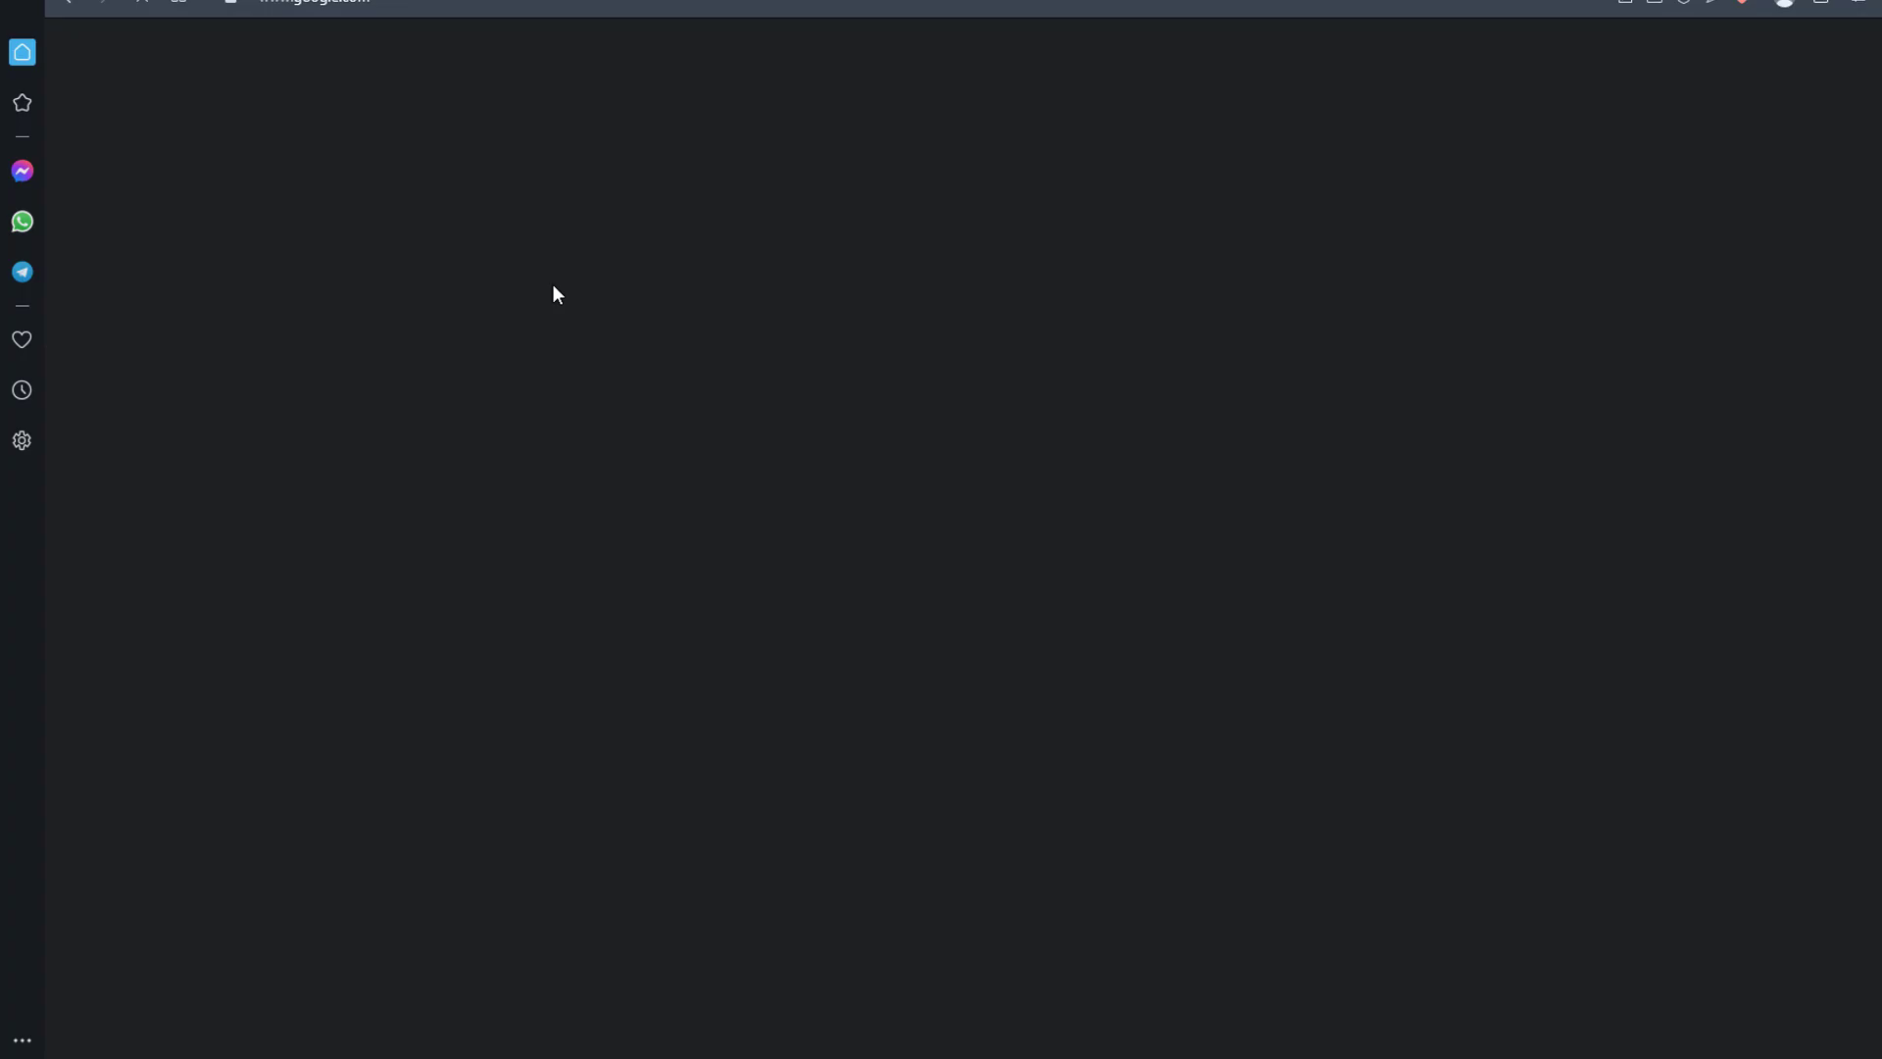
type("win")
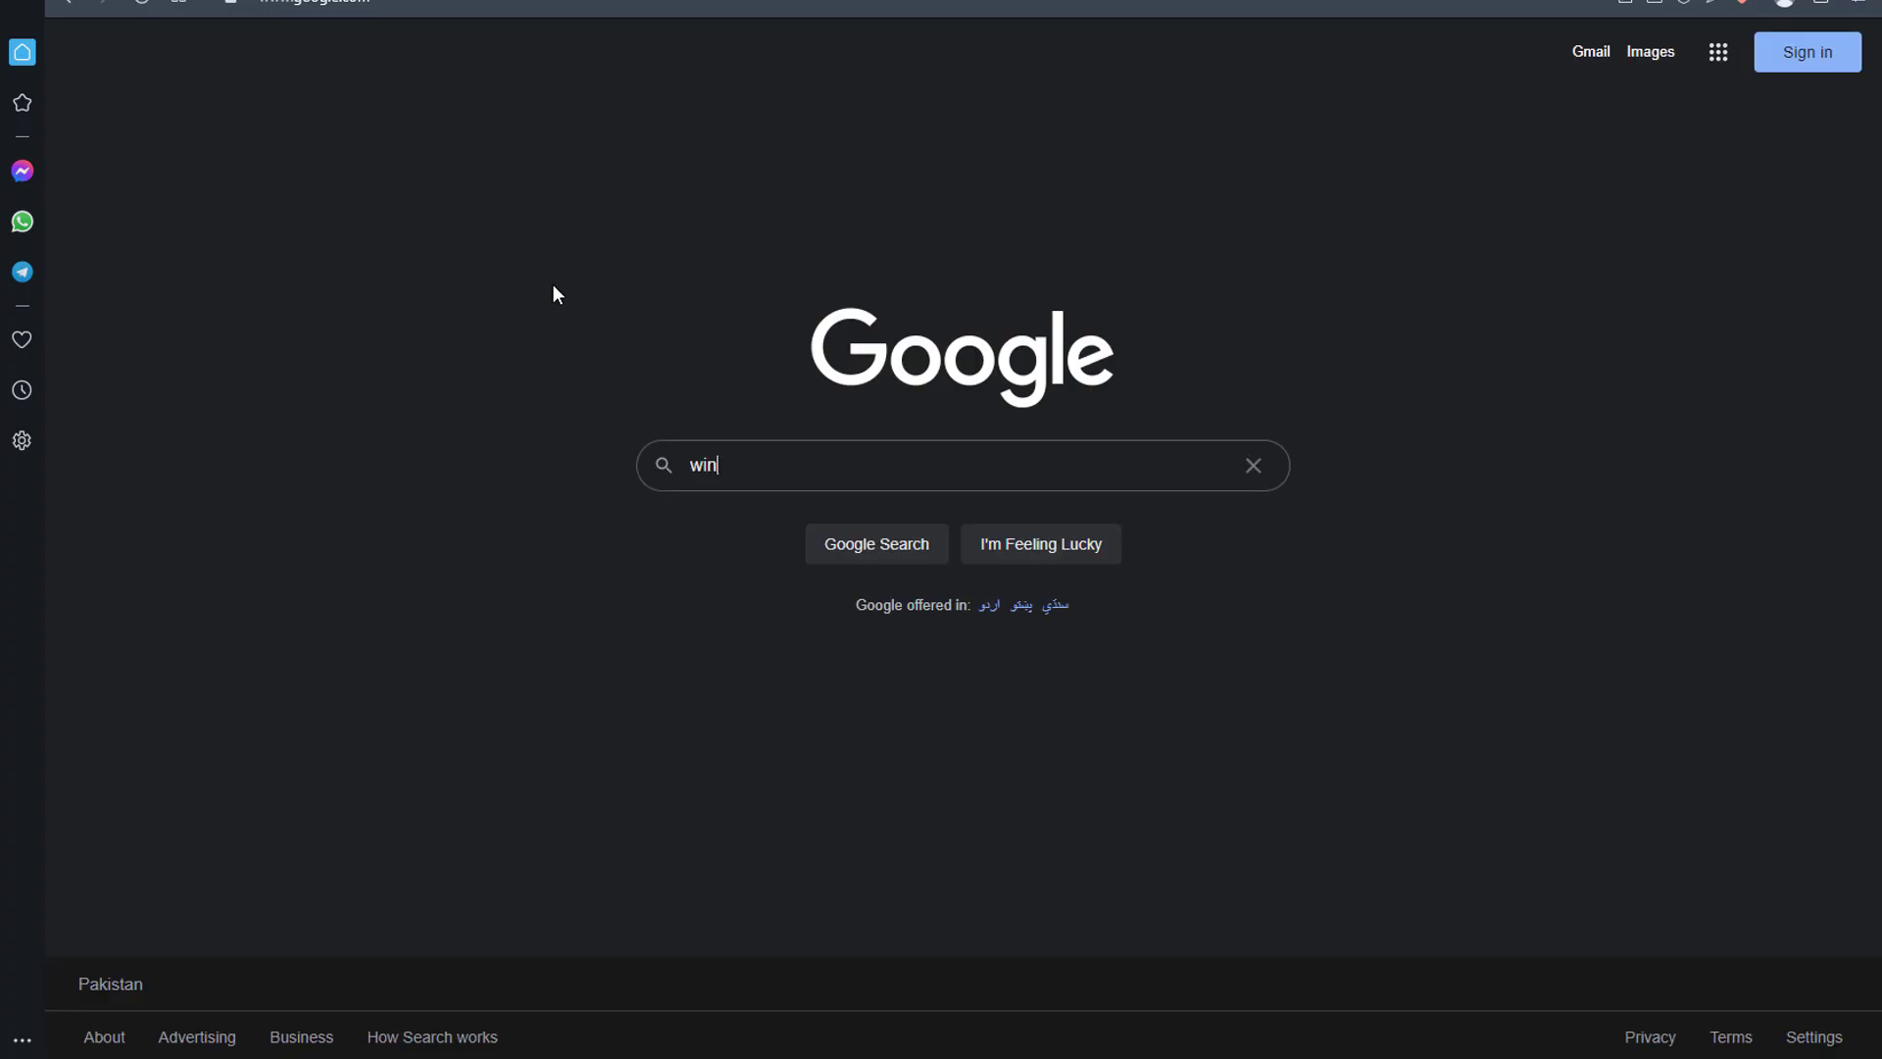
type("dows 11 download")
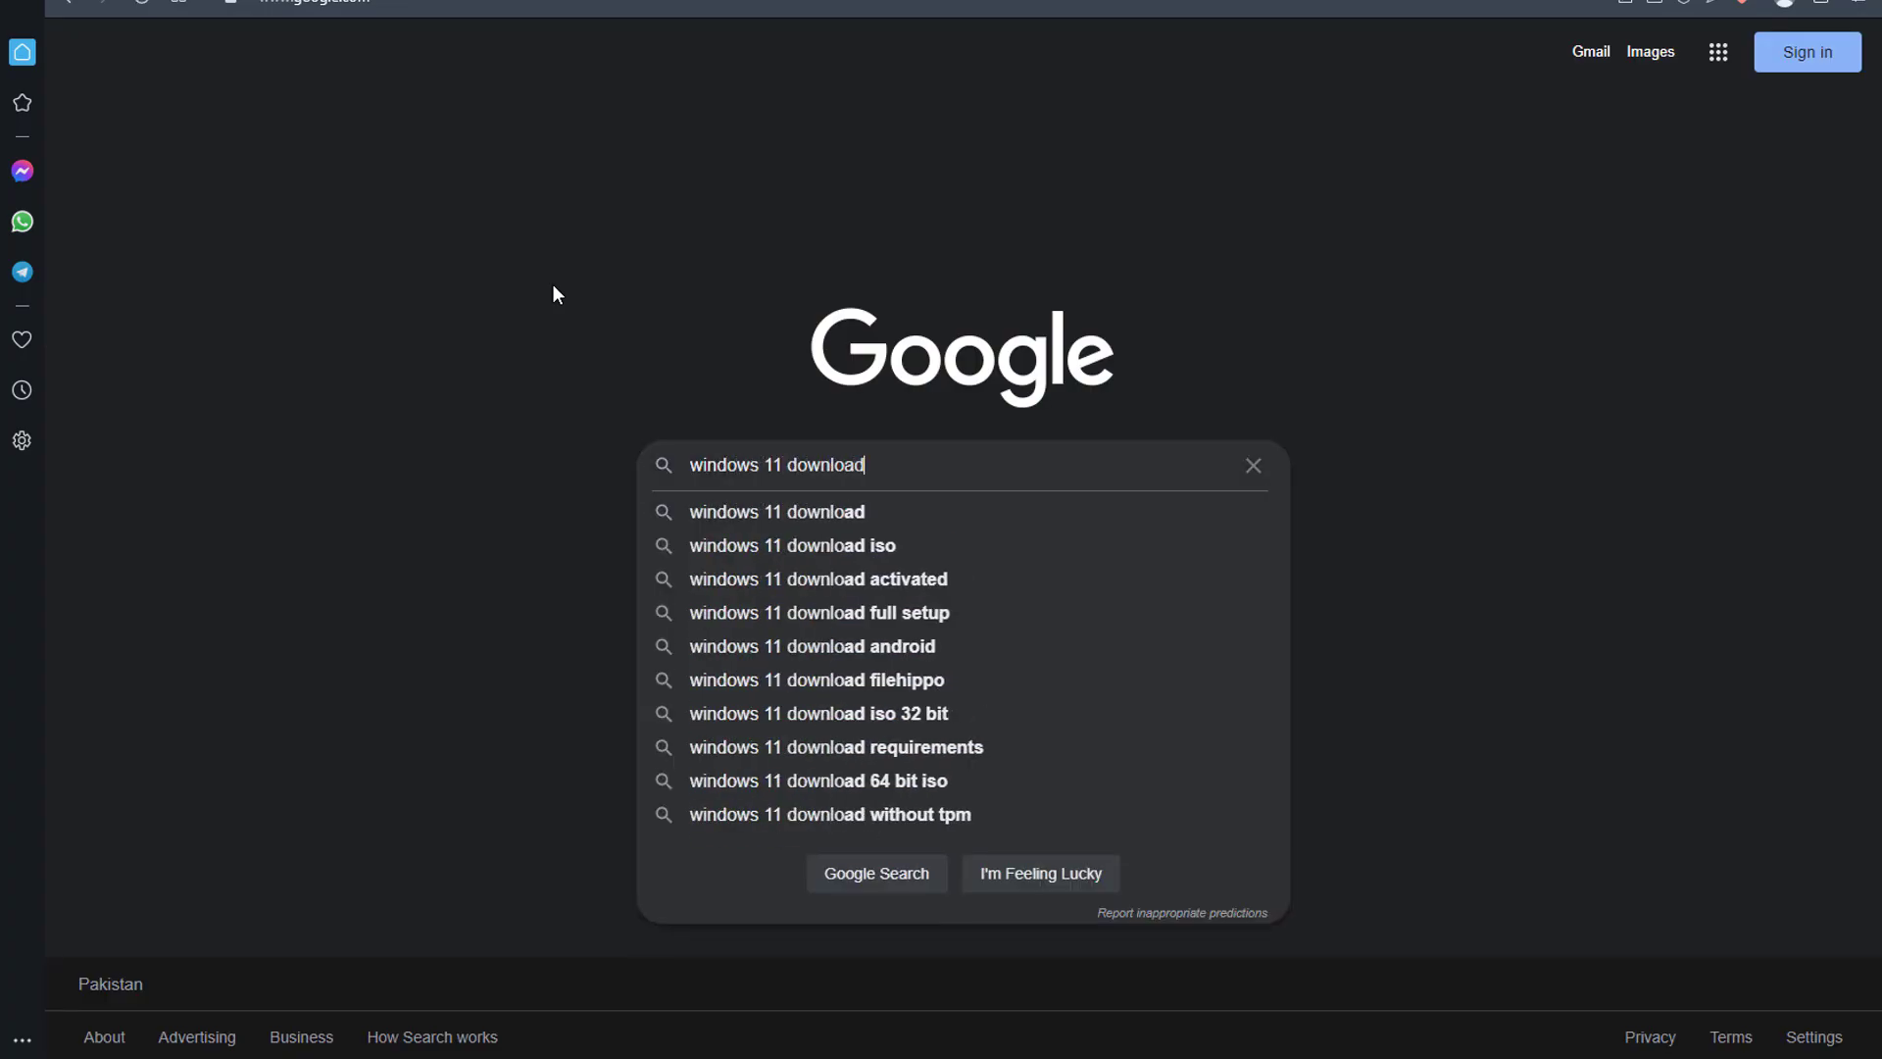
key("Return")
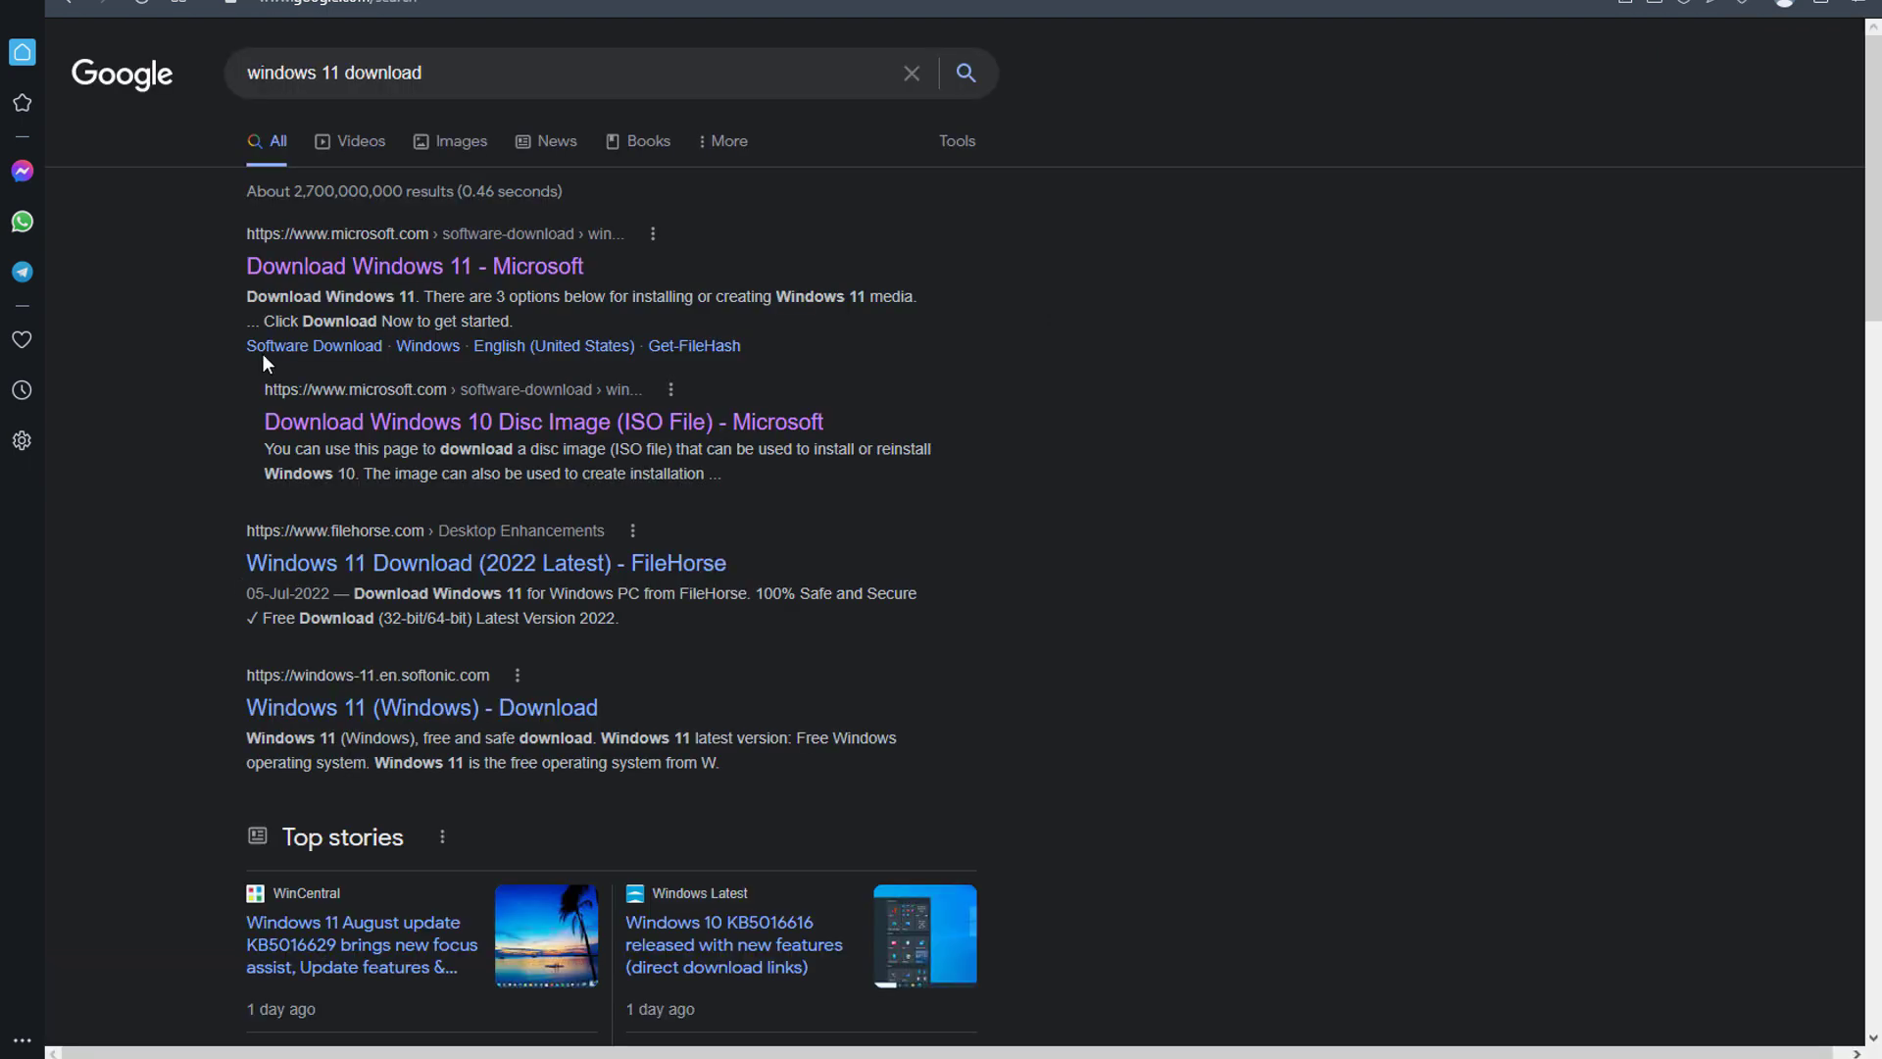
left_click(428, 271)
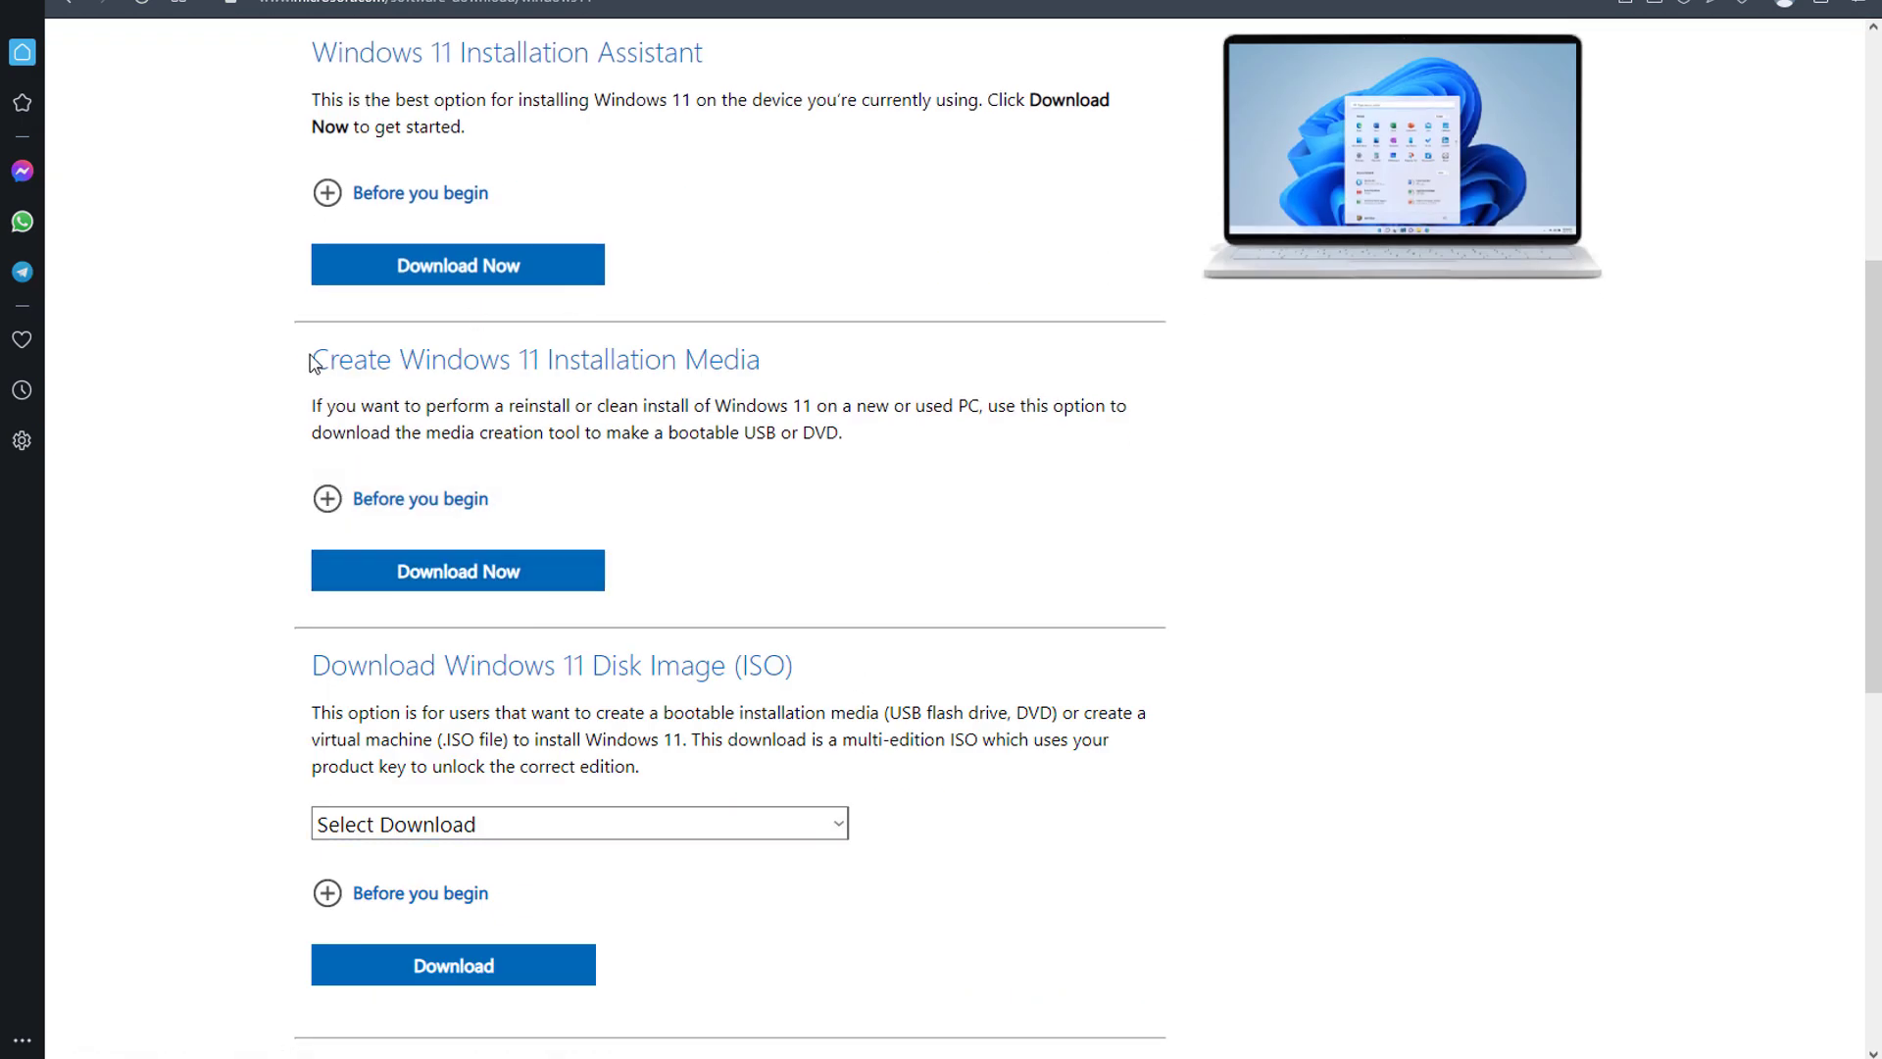
- Download MediaCreationToolW11 from Create Windows 11 Installation Media and save it to Downloads
left_click_drag(310, 360, 798, 362)
left_click(806, 369)
left_click(509, 579)
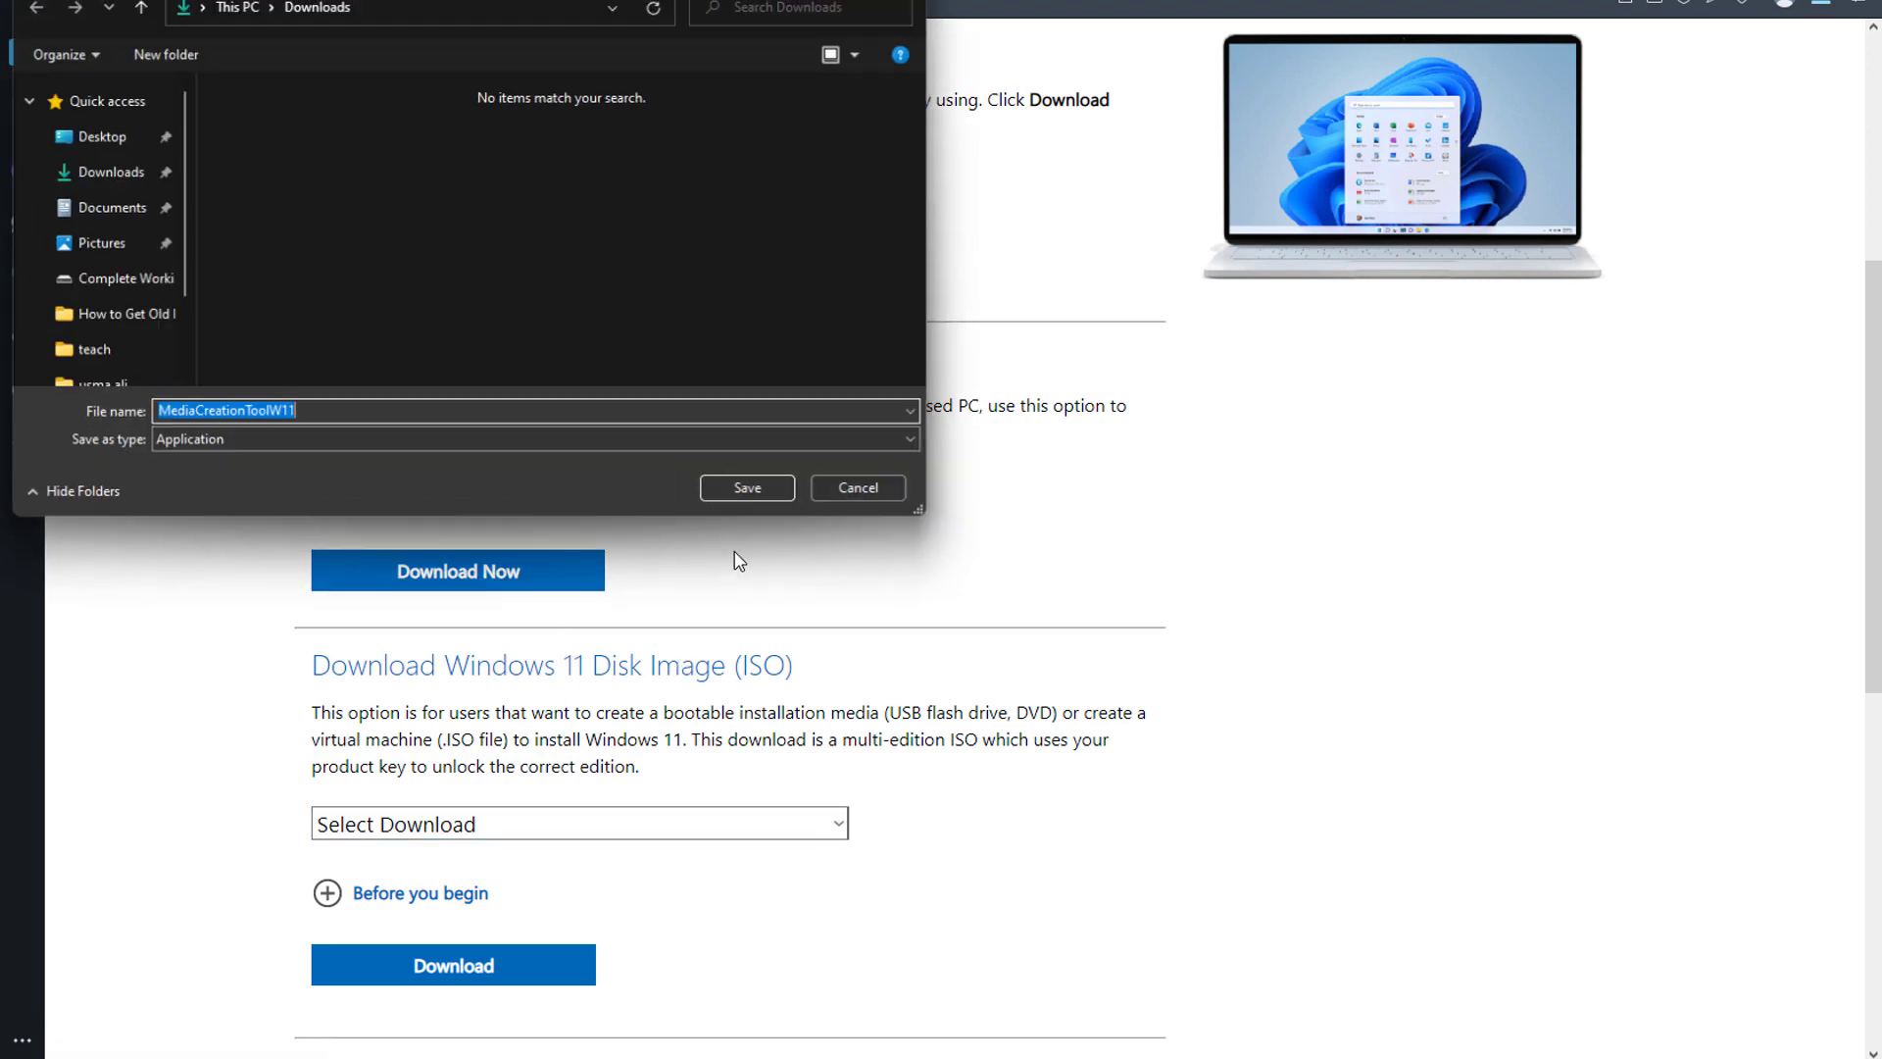
left_click(747, 494)
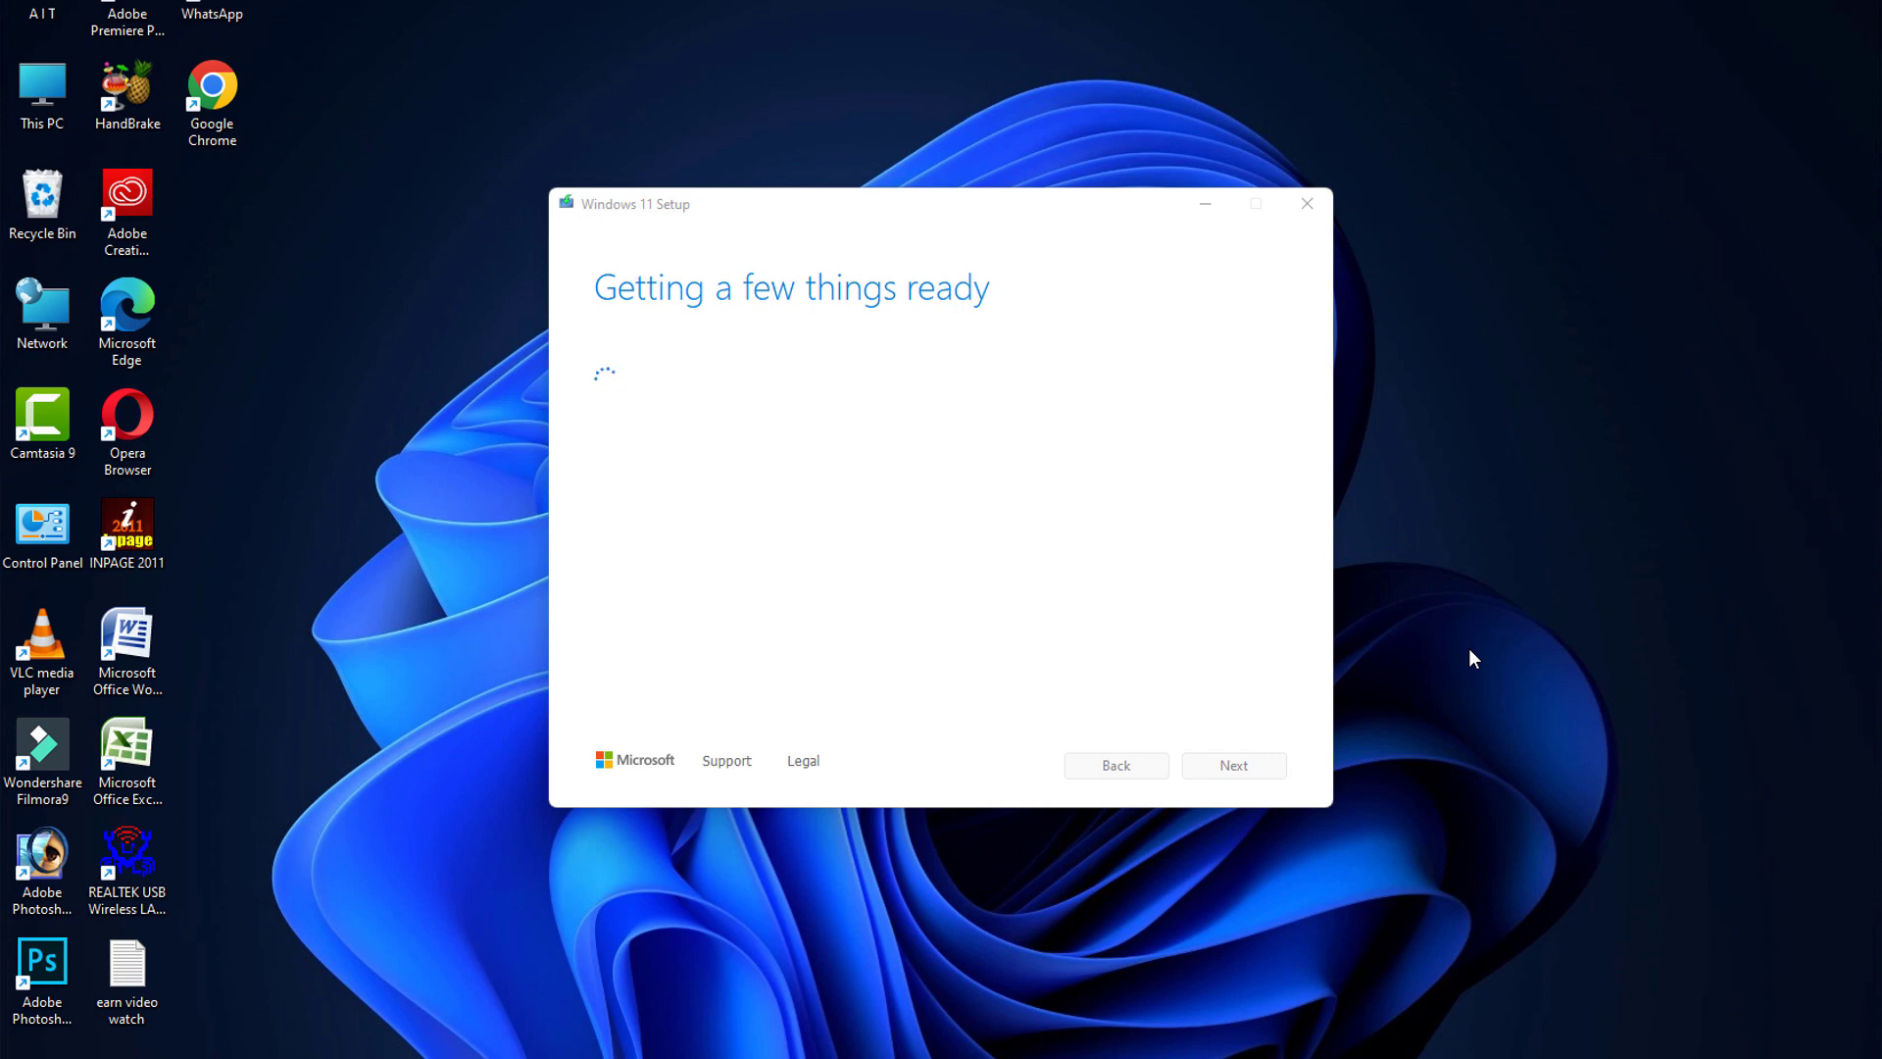
- Accept the license, keep the recommended edition, and save an ISO named 'Windows 11 64bit' in Downloads
left_click(1274, 772)
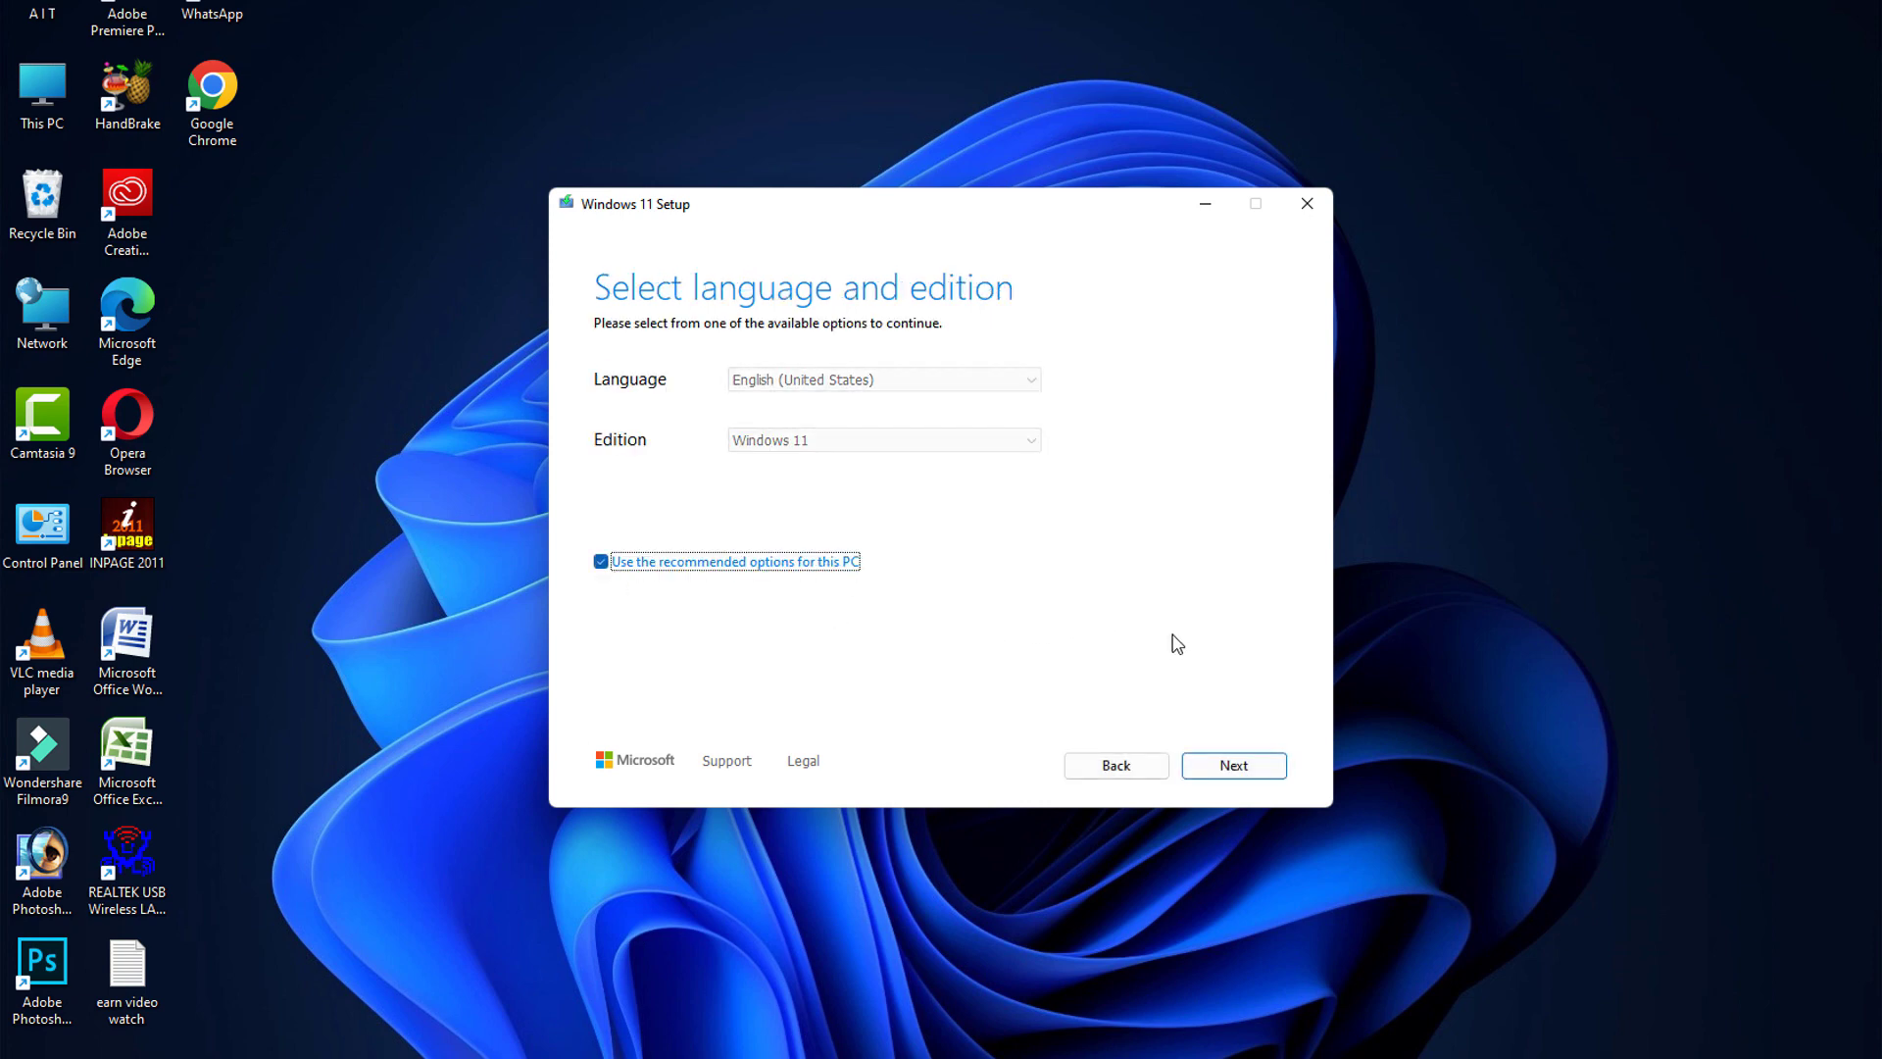
left_click(1225, 772)
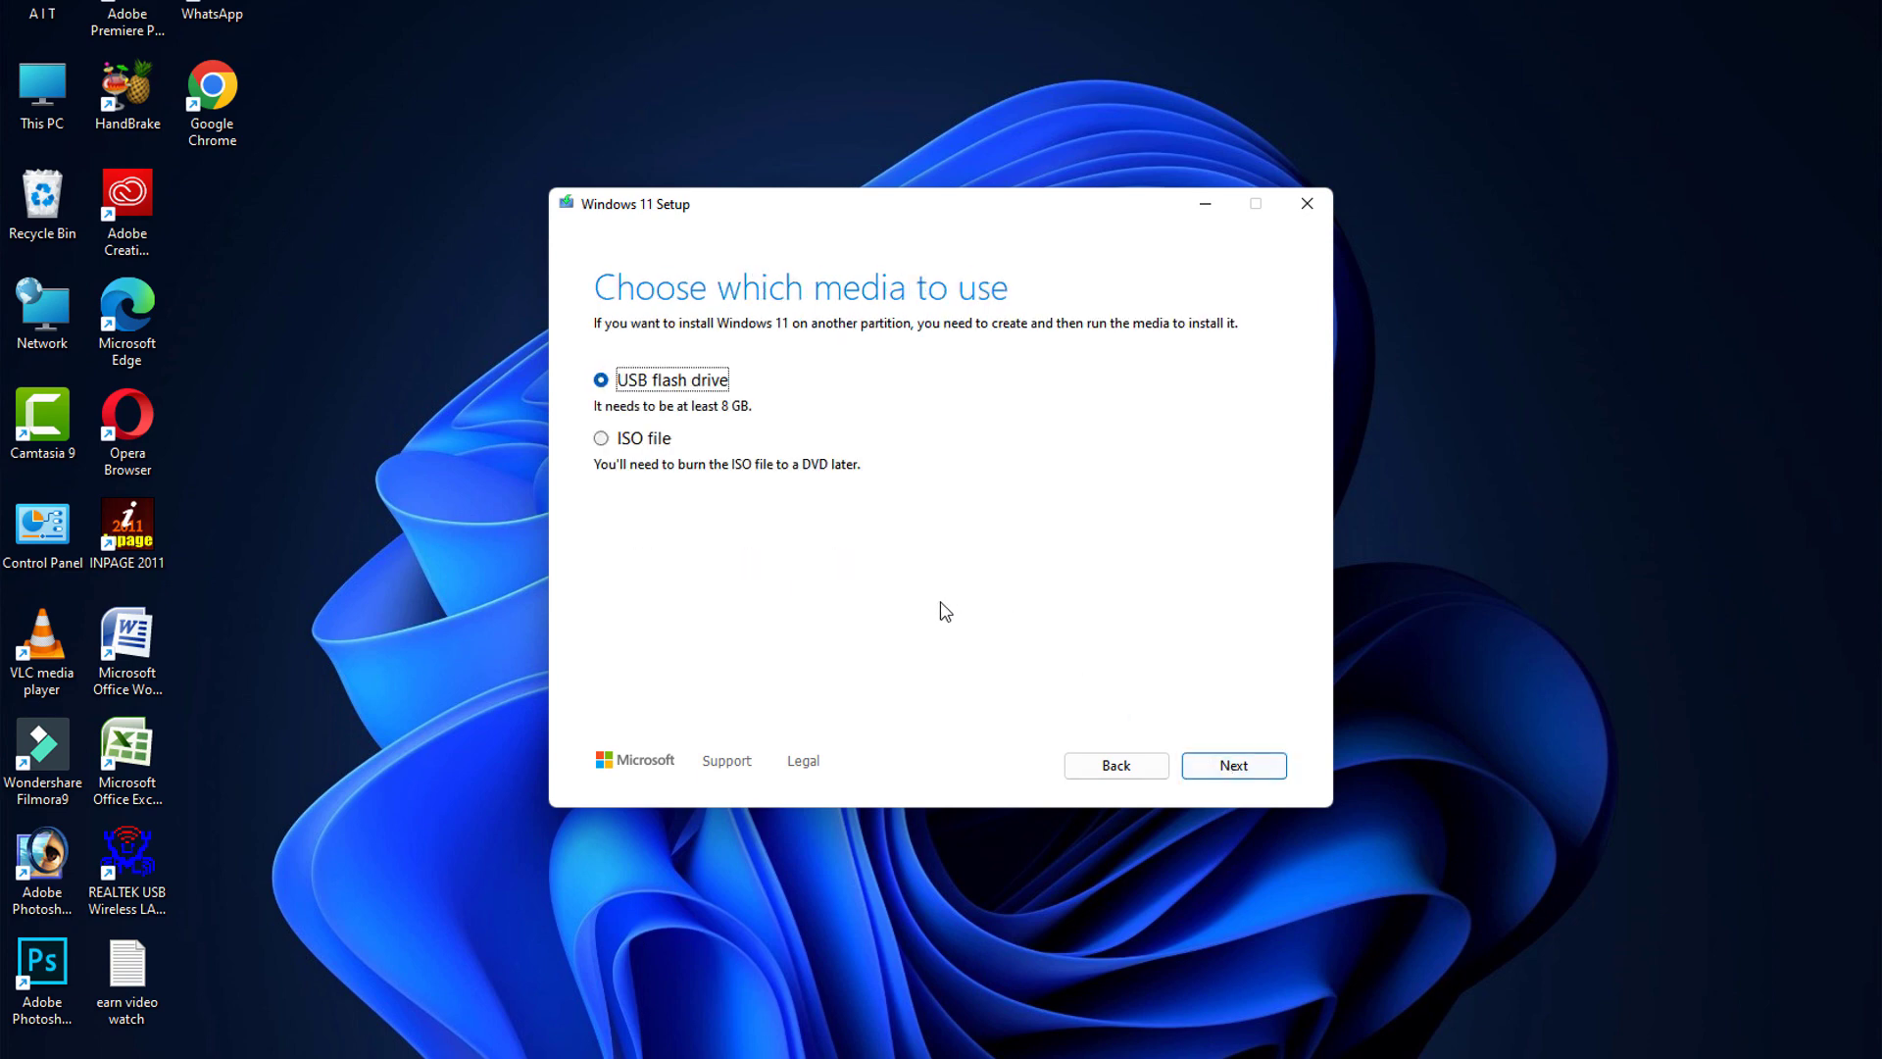
left_click(600, 441)
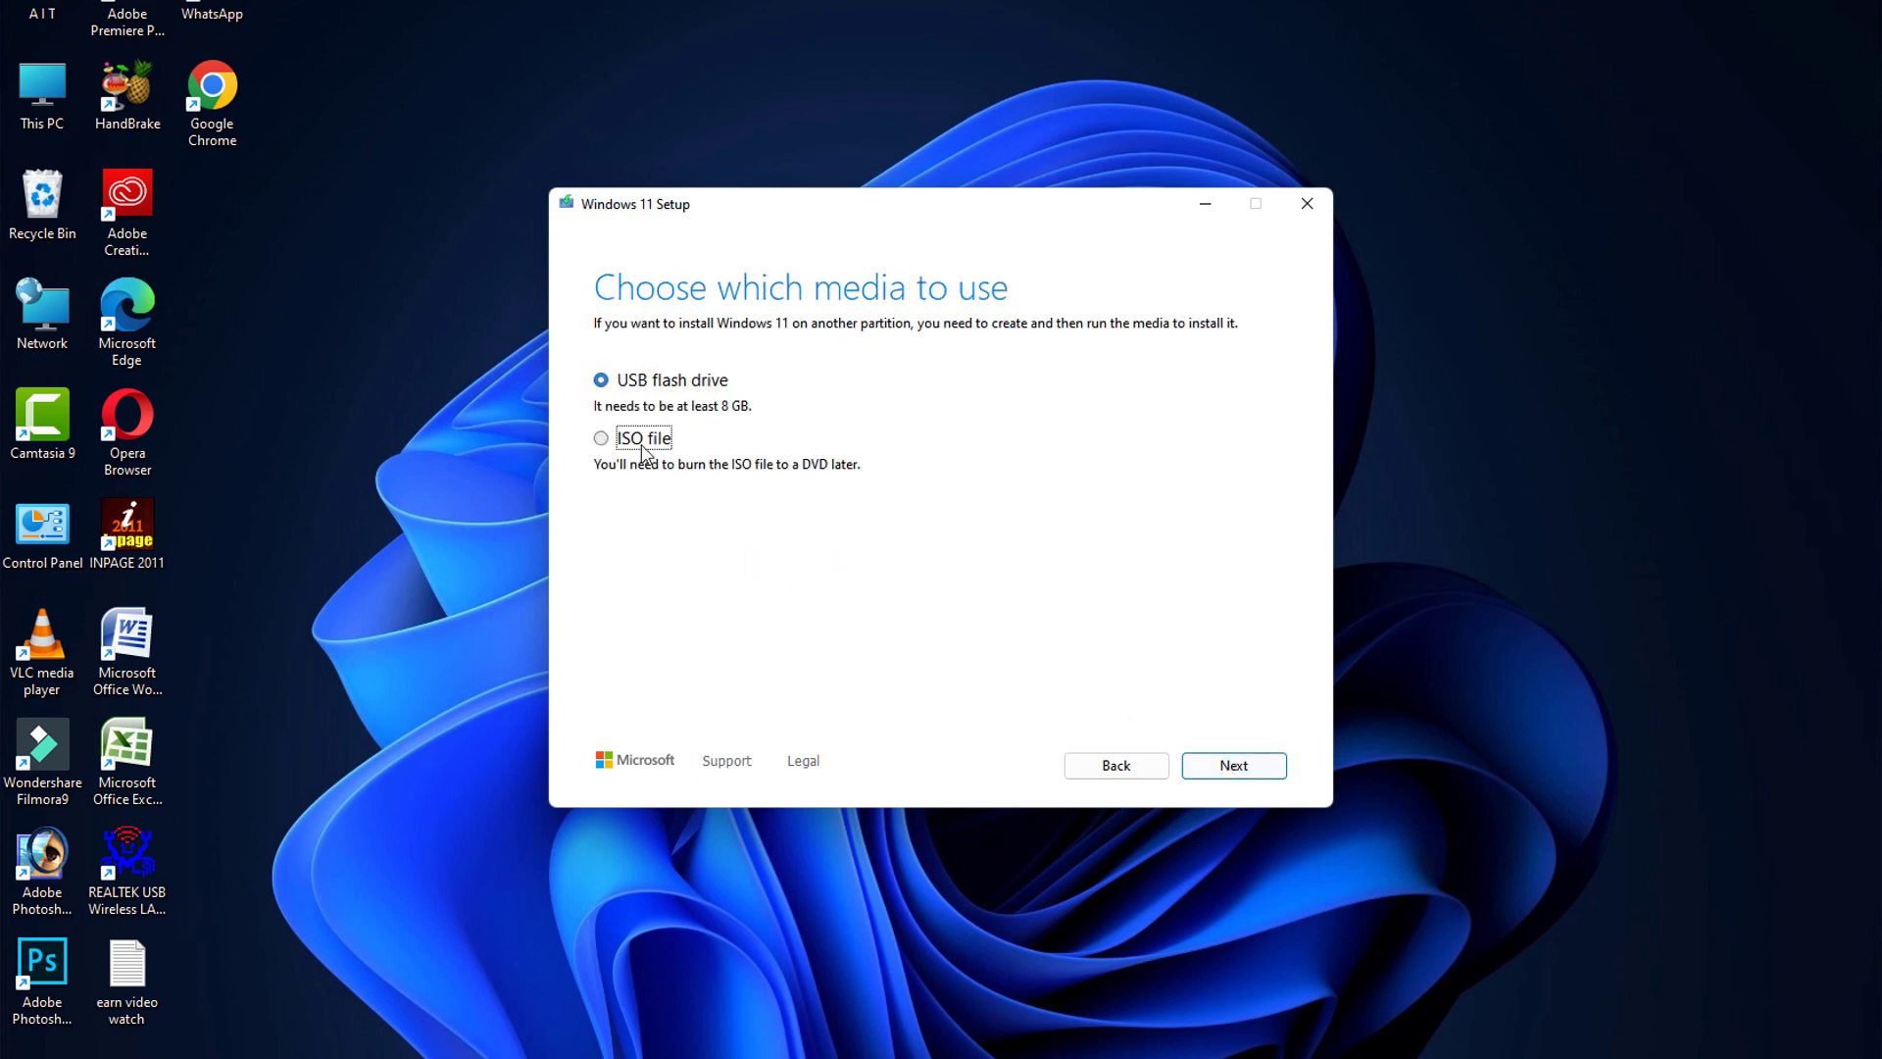
left_click(1264, 766)
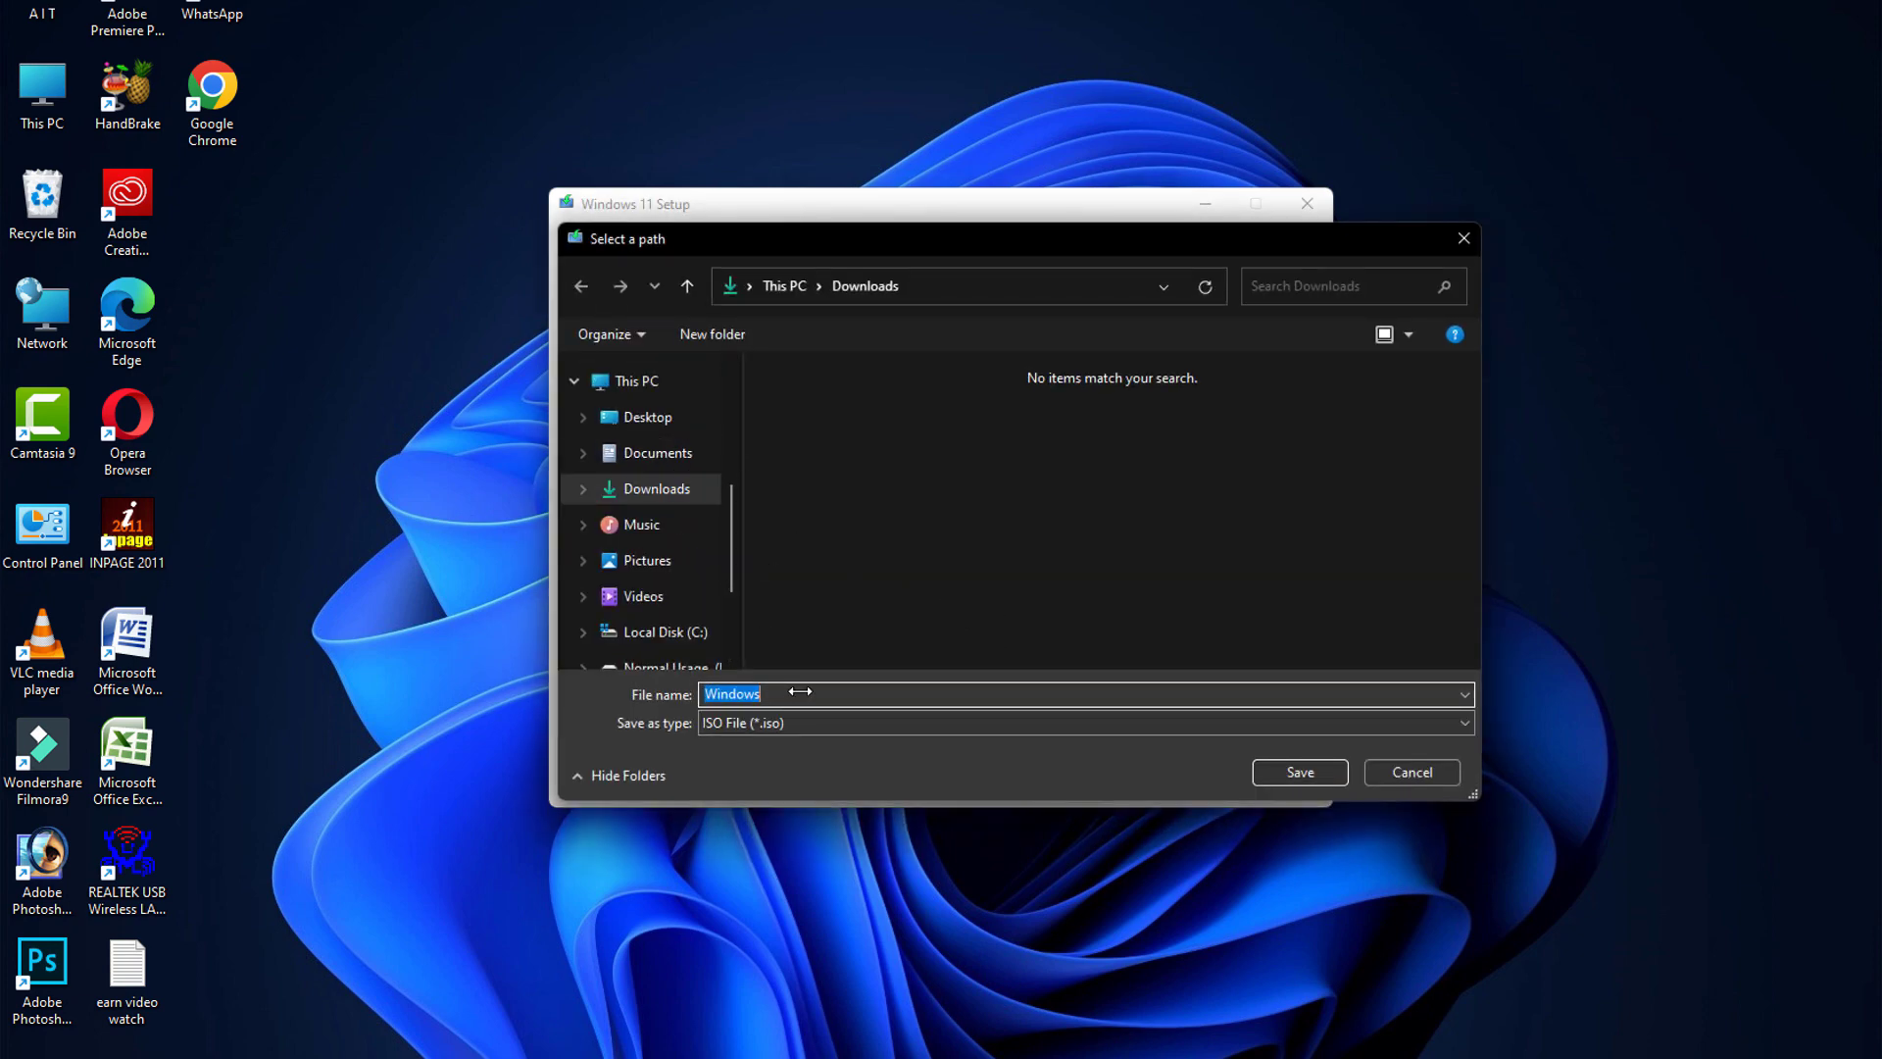
type("Windows 11 64bit")
key("Return")
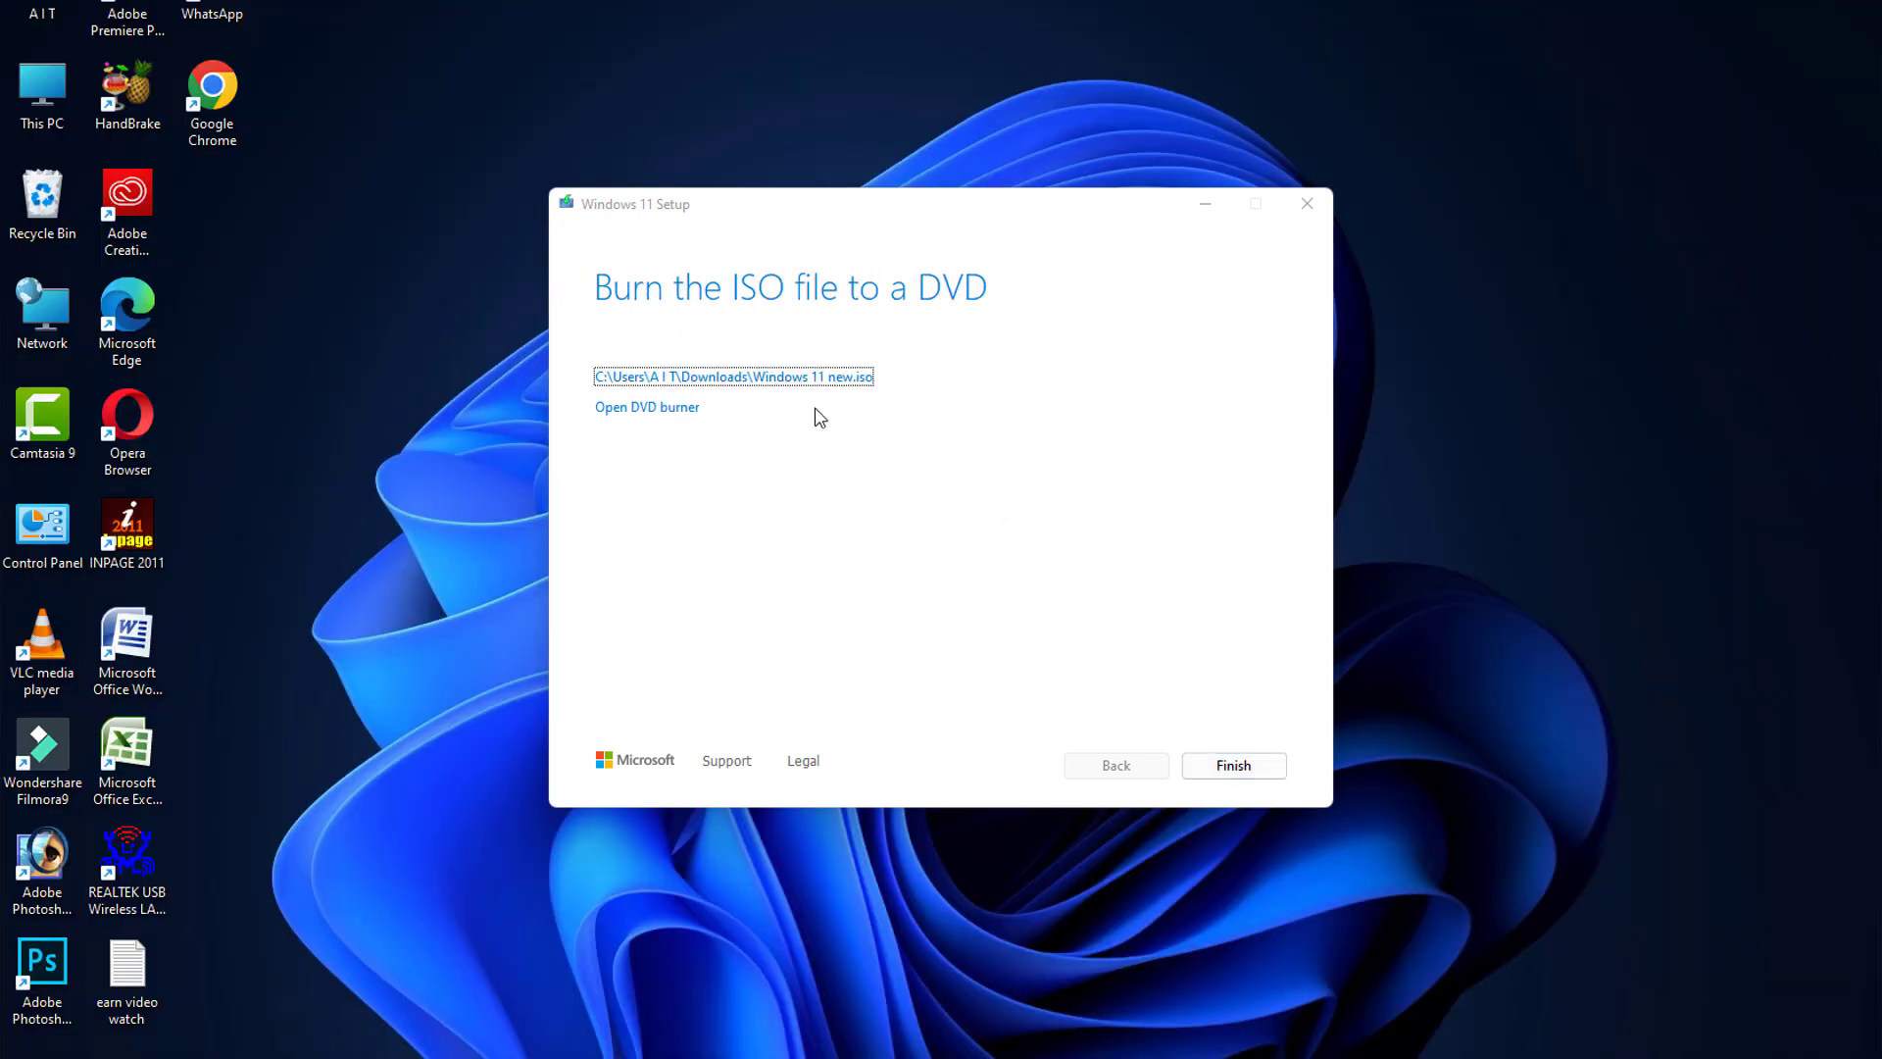
- Once Windows 11 new.iso is created in Downloads, skip DVD burning and finish the tool
left_click(1234, 766)
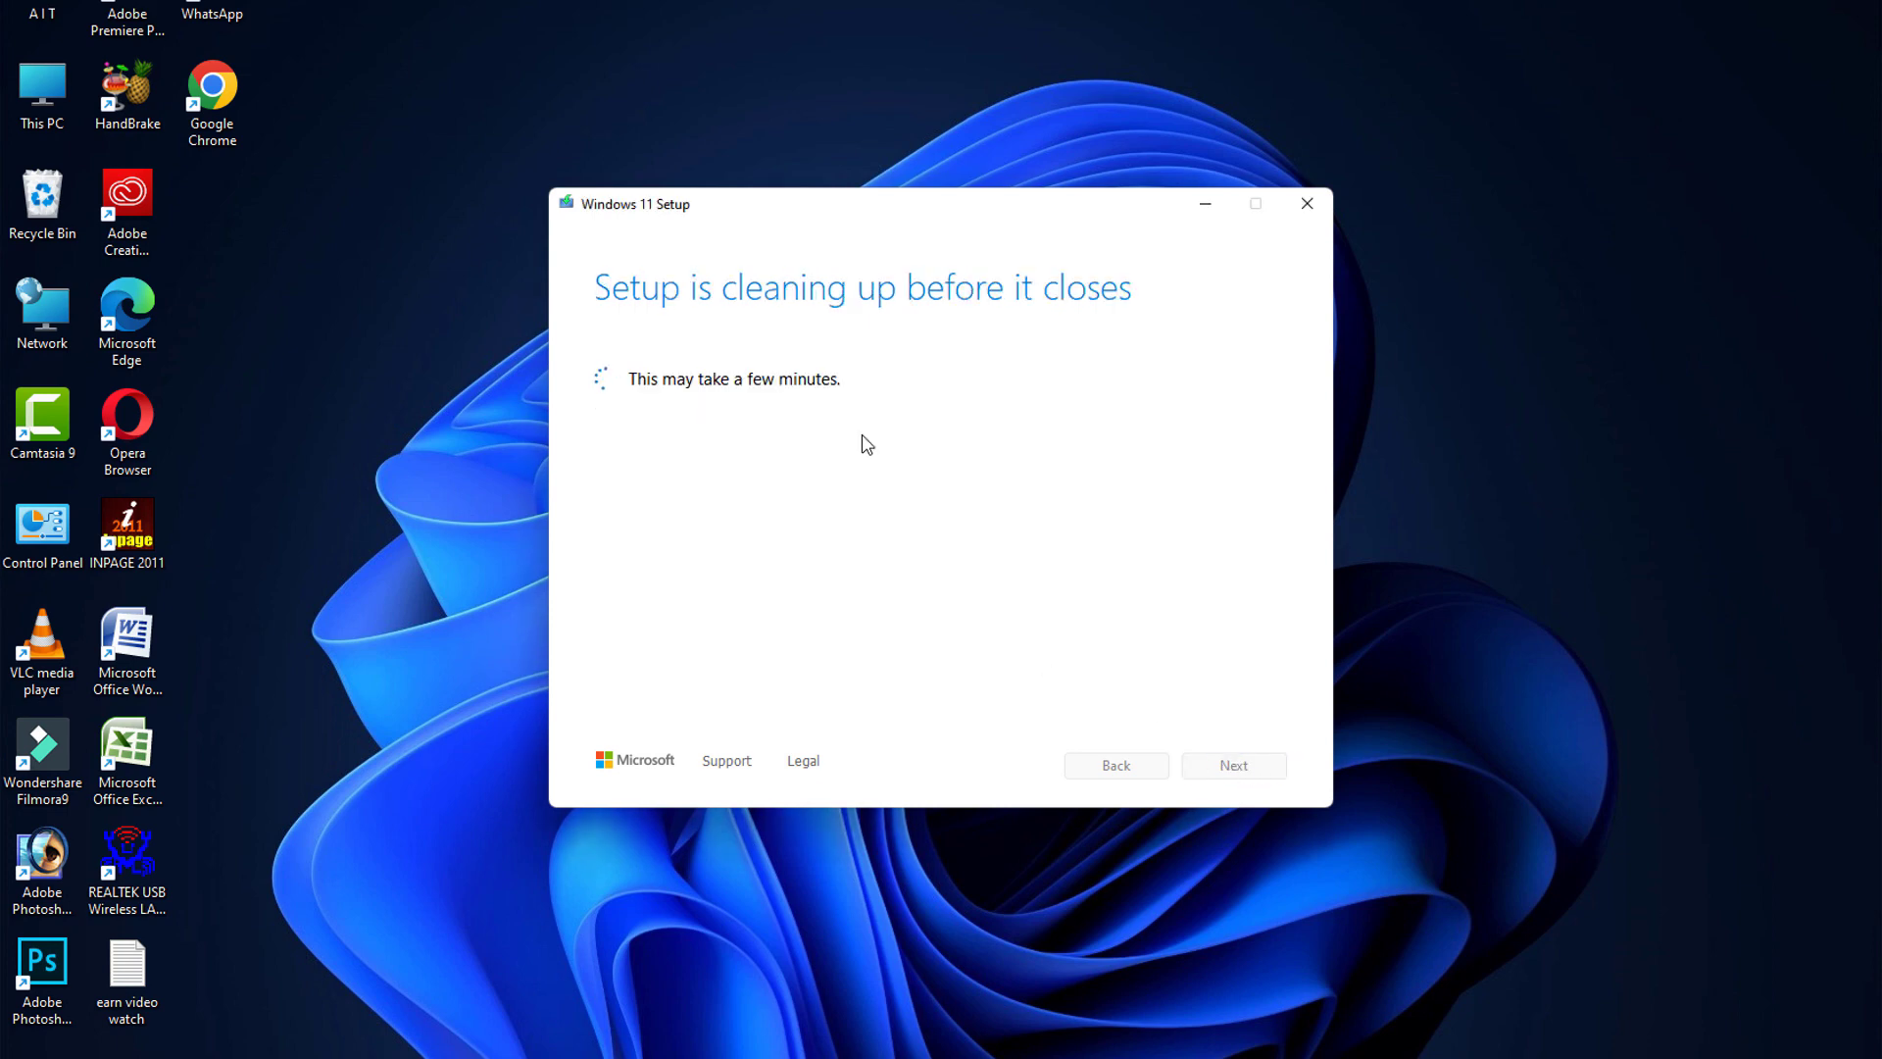
- Mount Windows 11 new.iso from Downloads as DVD Drive (G:) and run its setup program
double_click(42, 10)
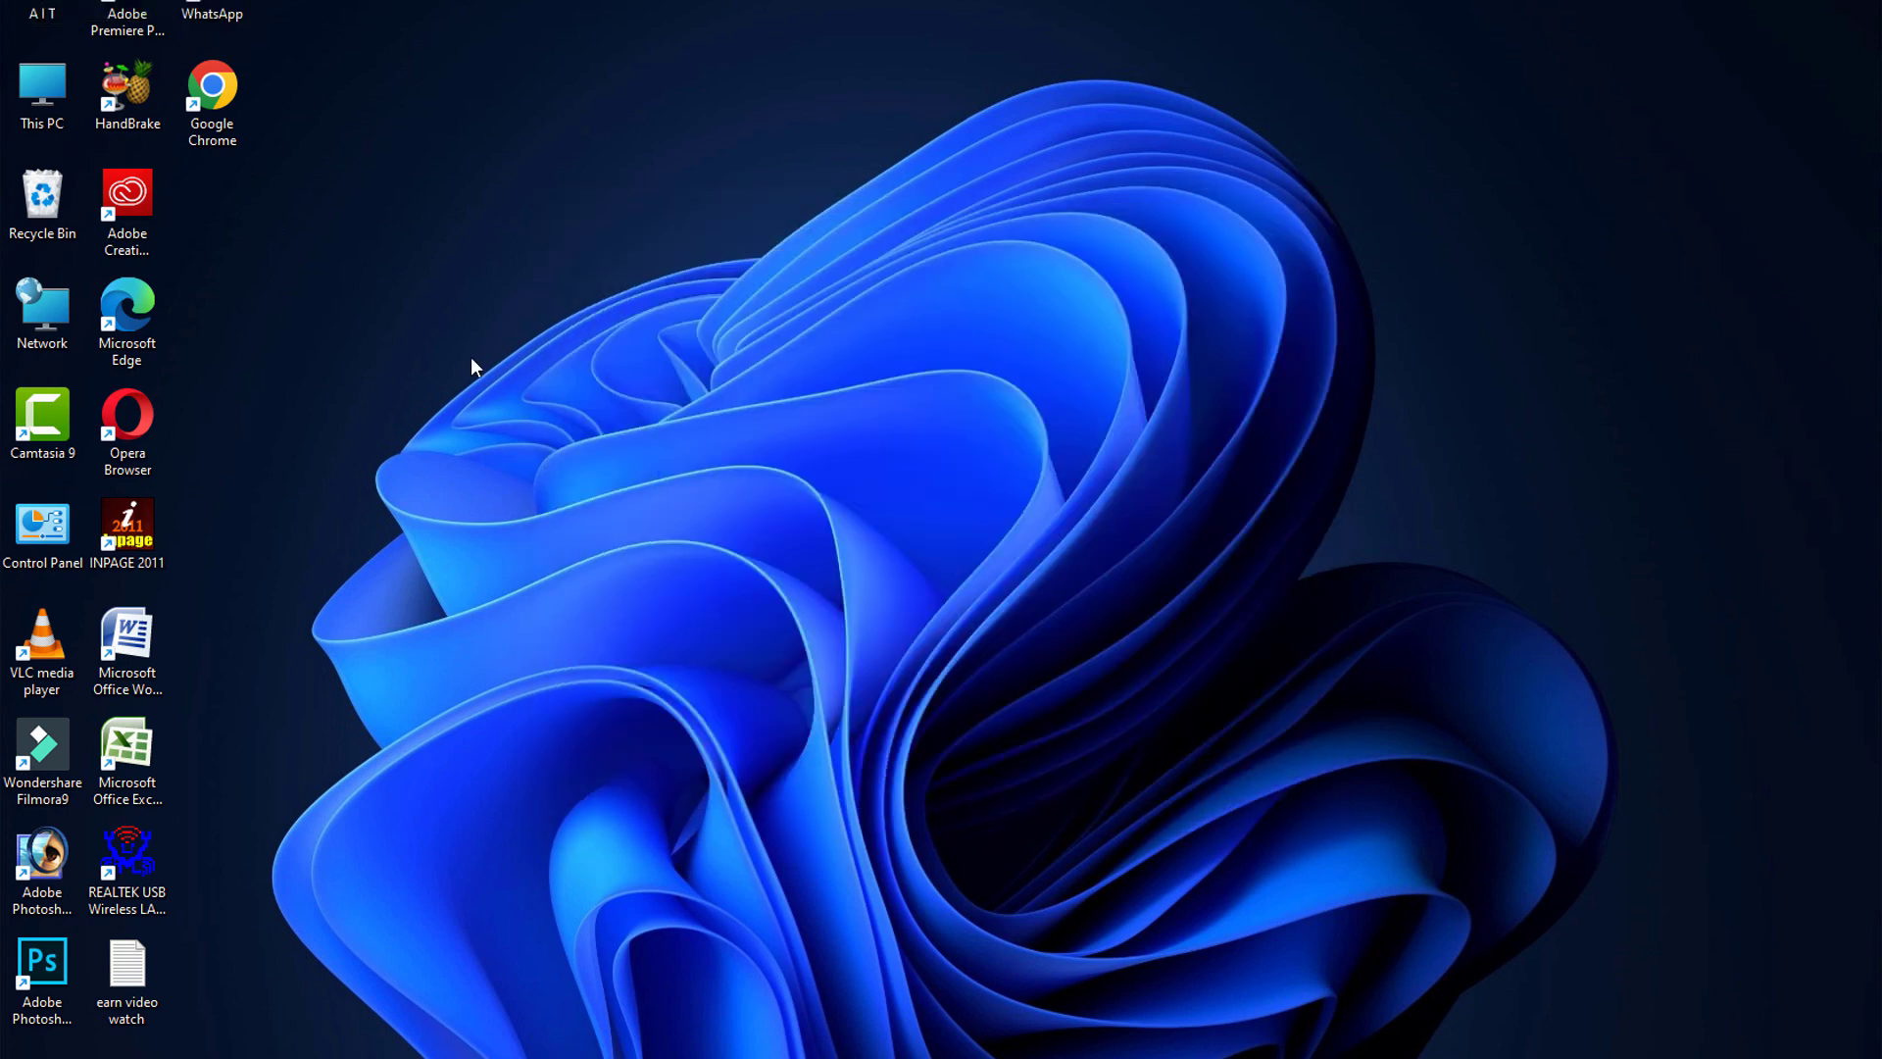
double_click(714, 133)
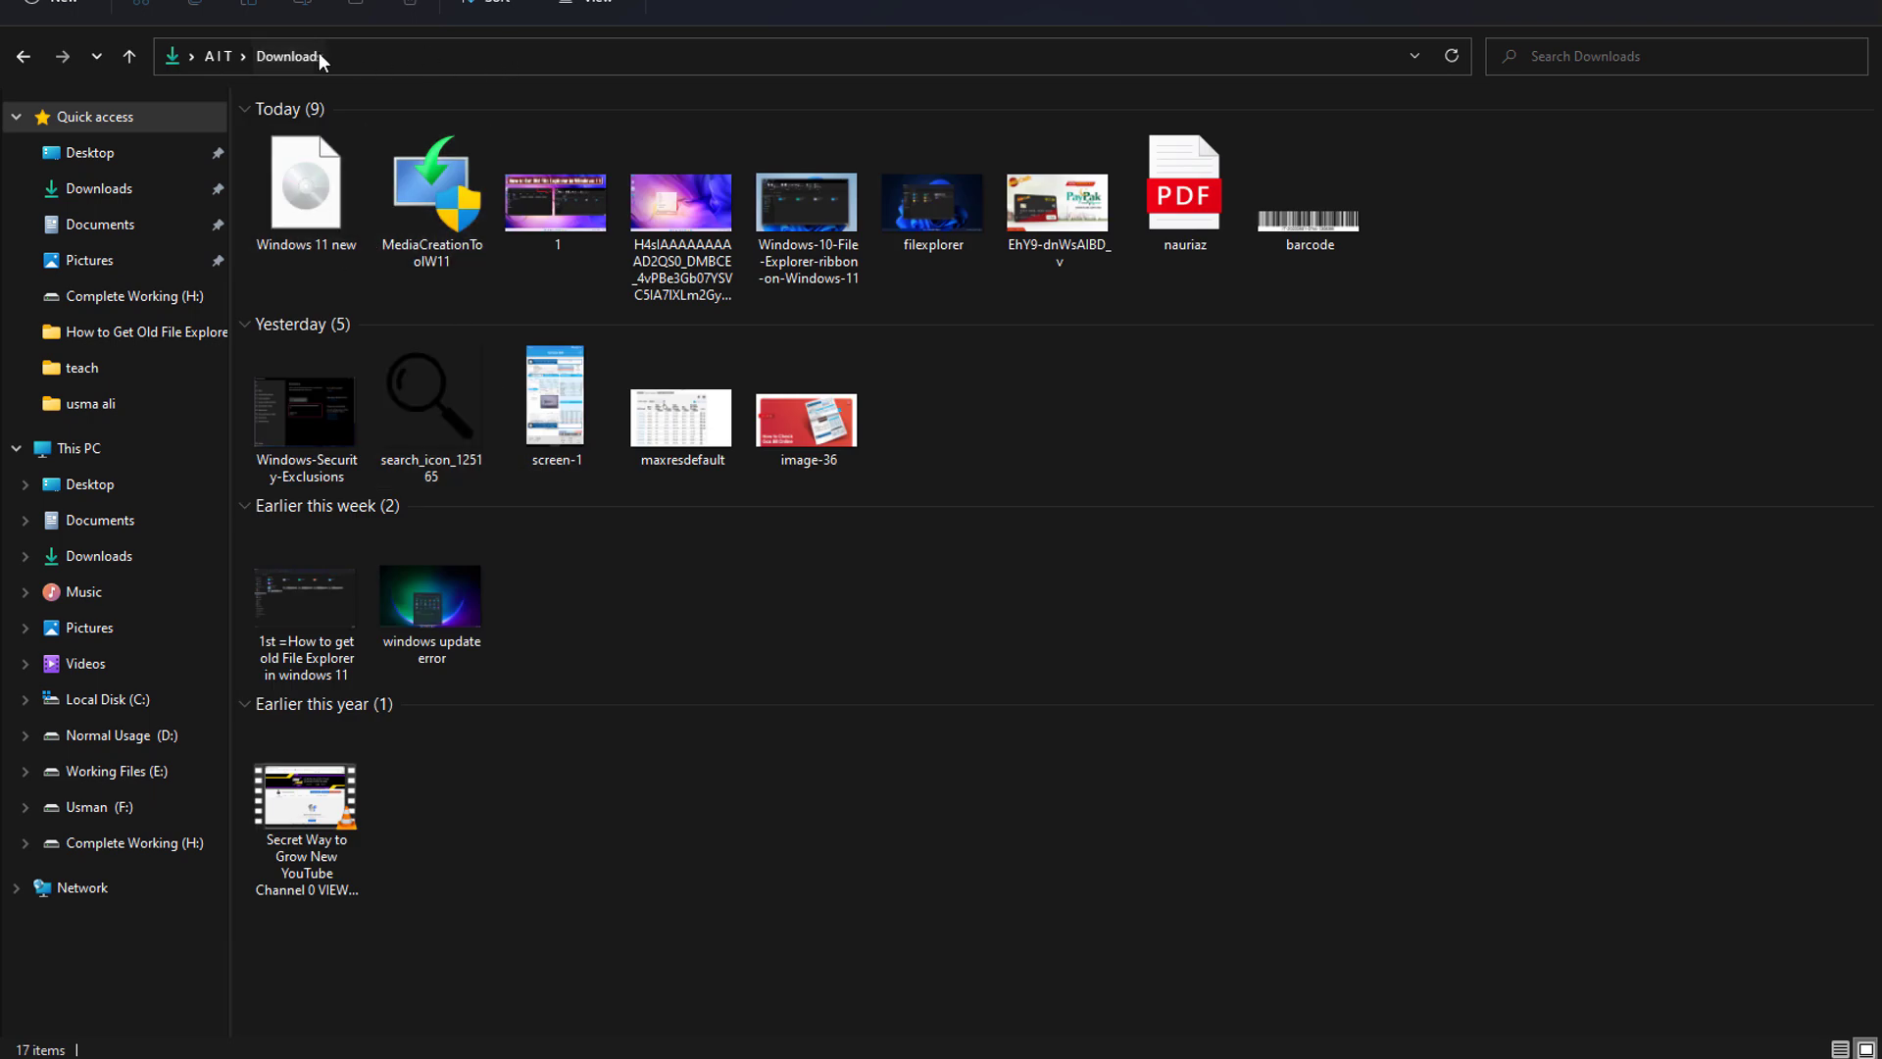
left_click(316, 197)
double_click(314, 190)
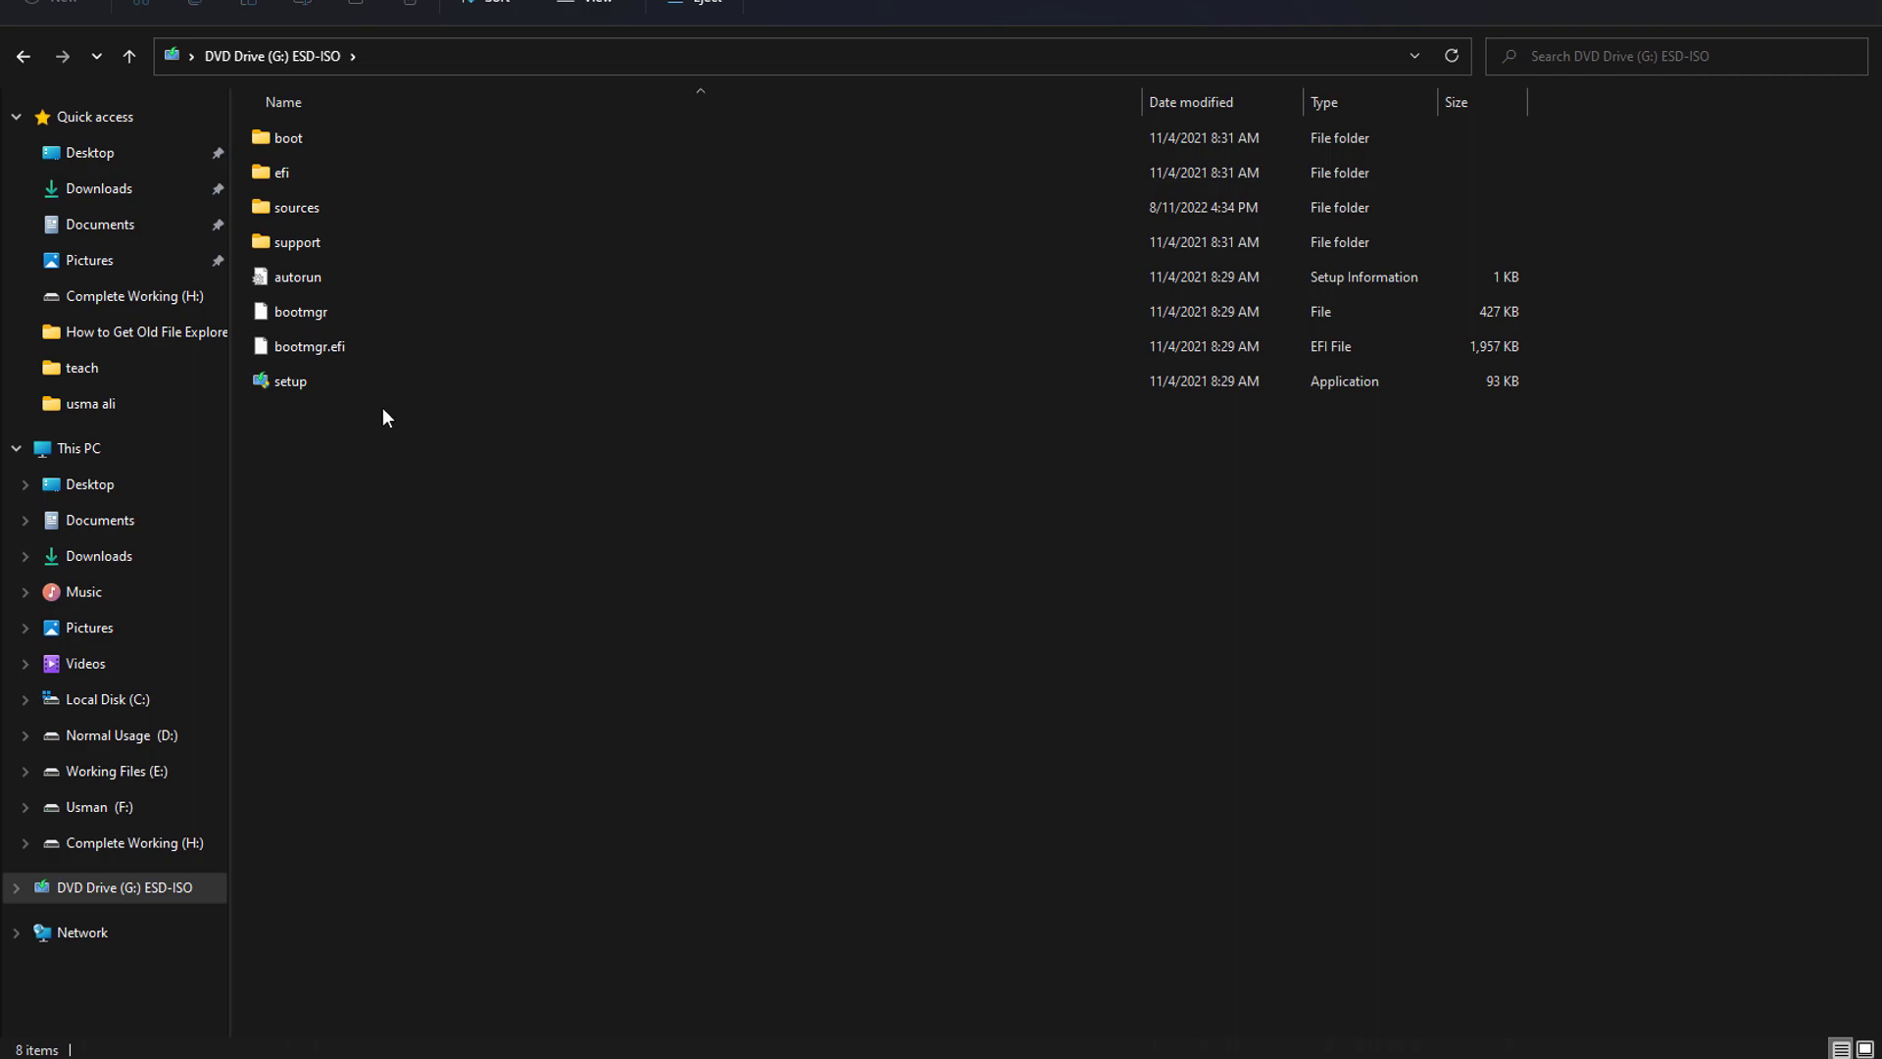
left_click(278, 385)
double_click(278, 384)
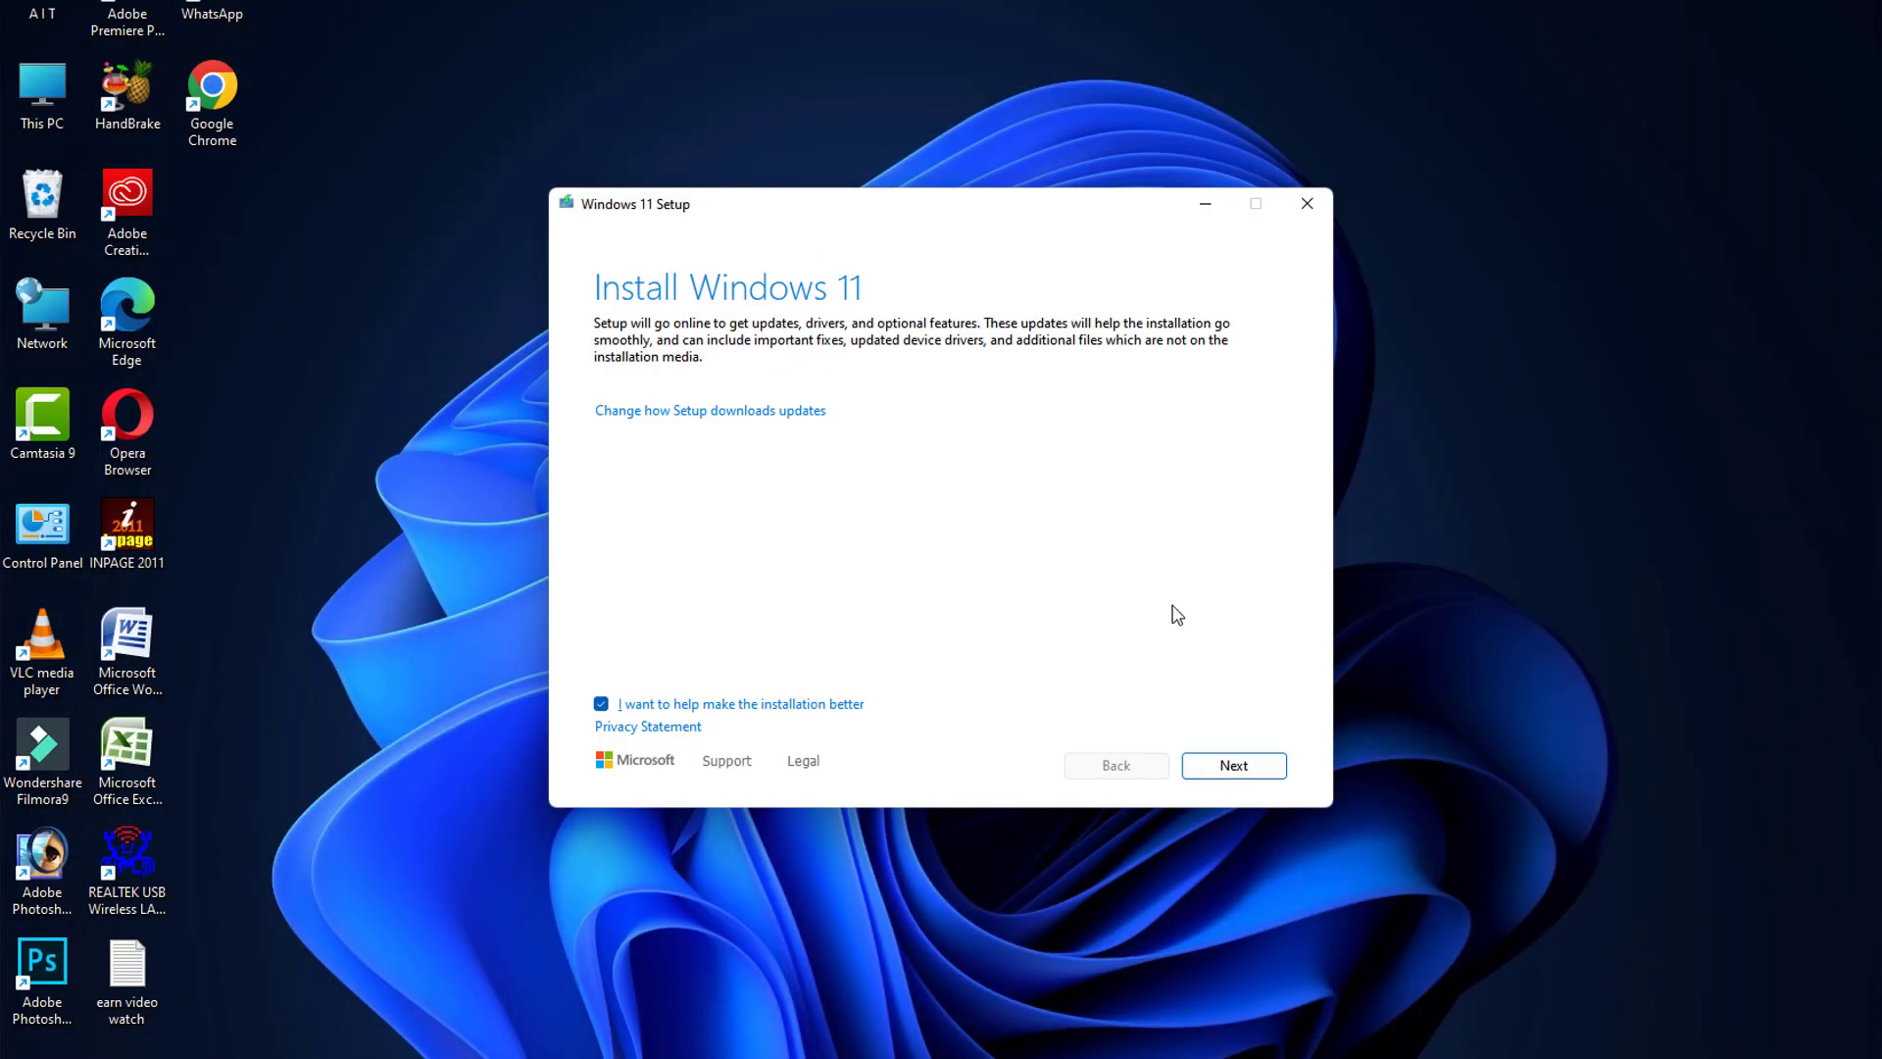
- Continue to the compatibility check, then close setup after the unsupported processor and TPM 2.0 failure
left_click(1250, 769)
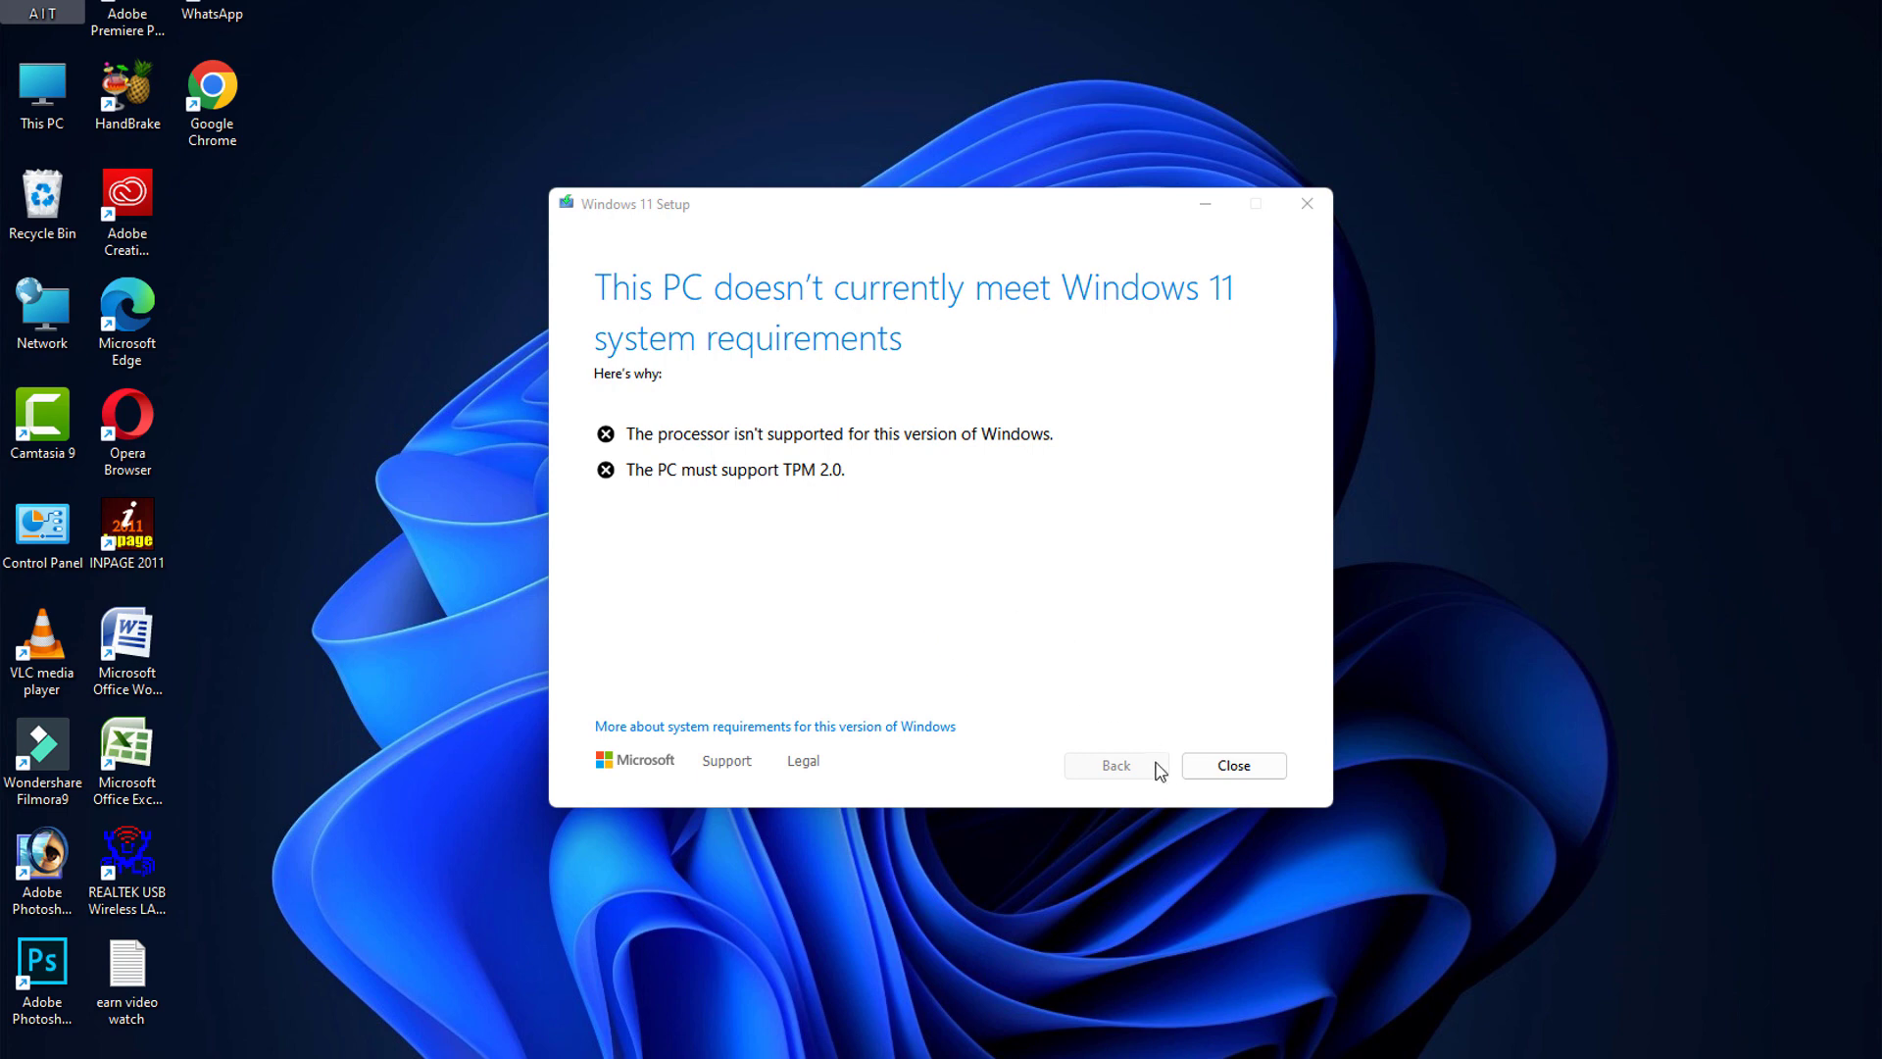
left_click(1216, 774)
left_click(1216, 774)
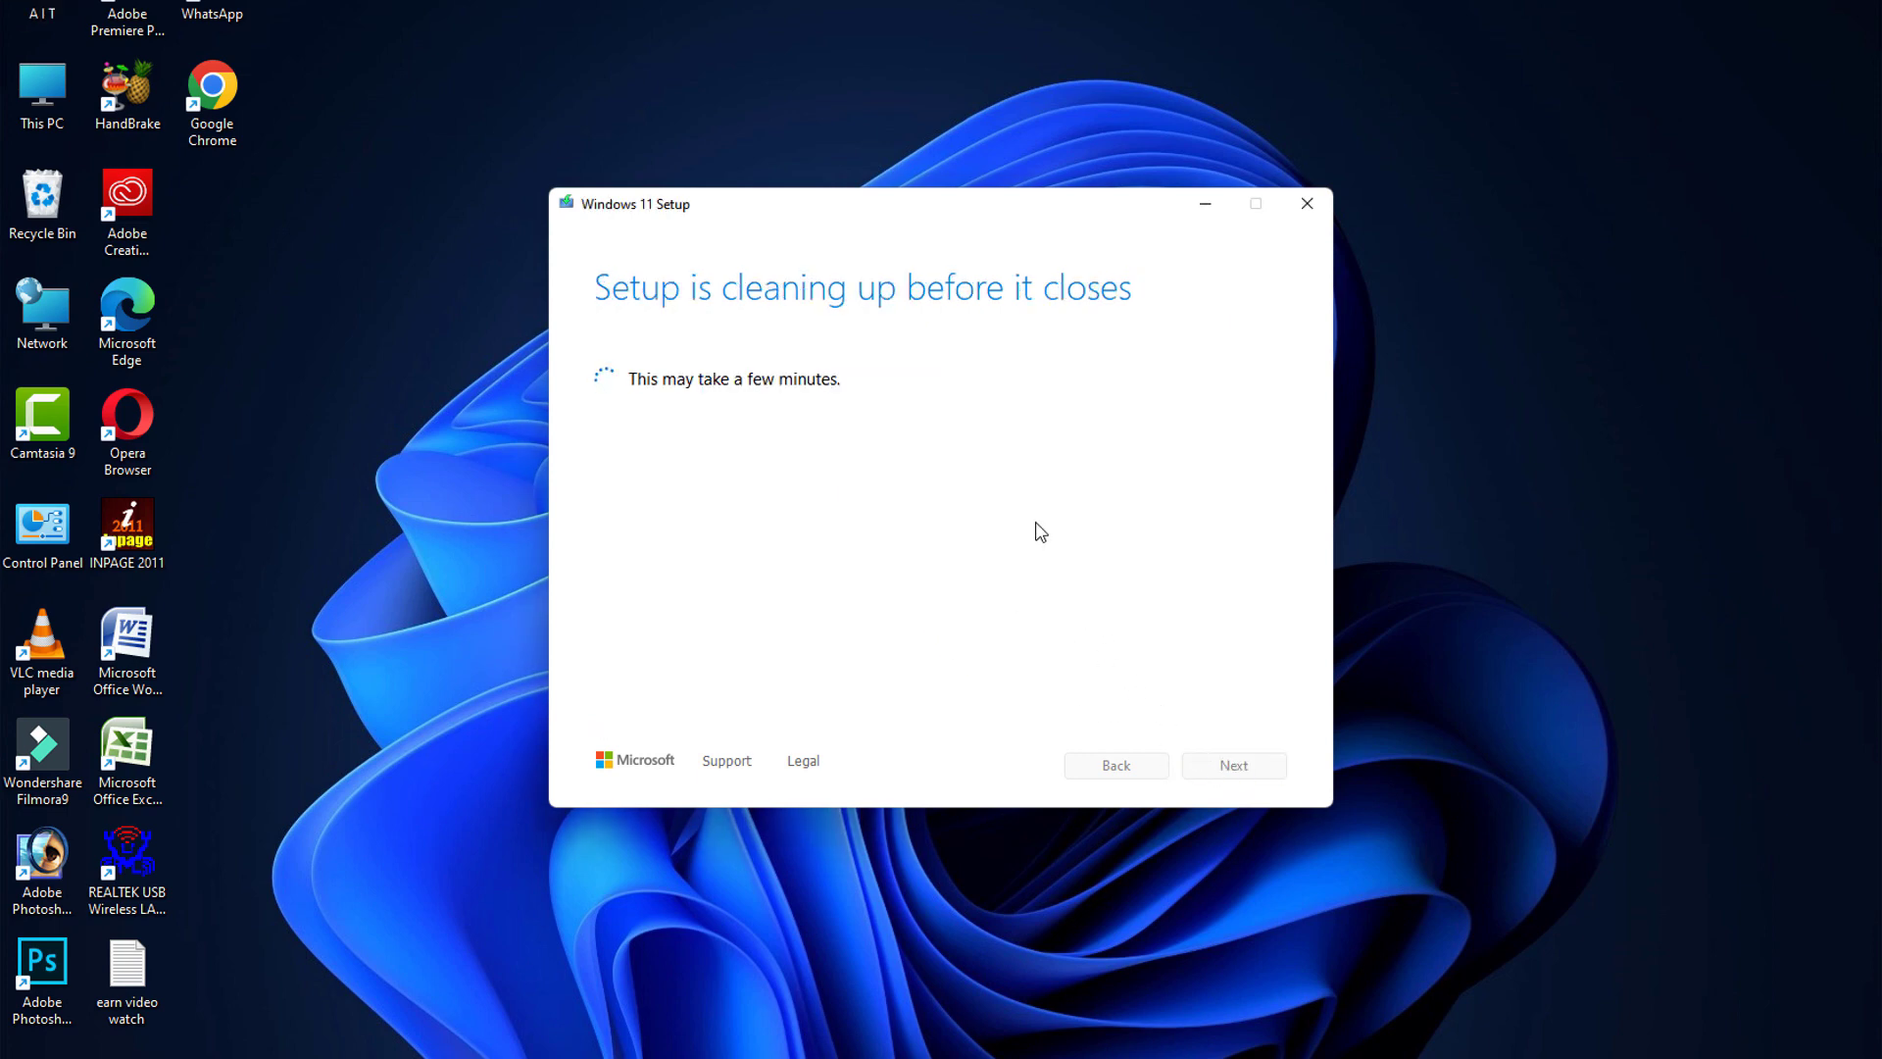